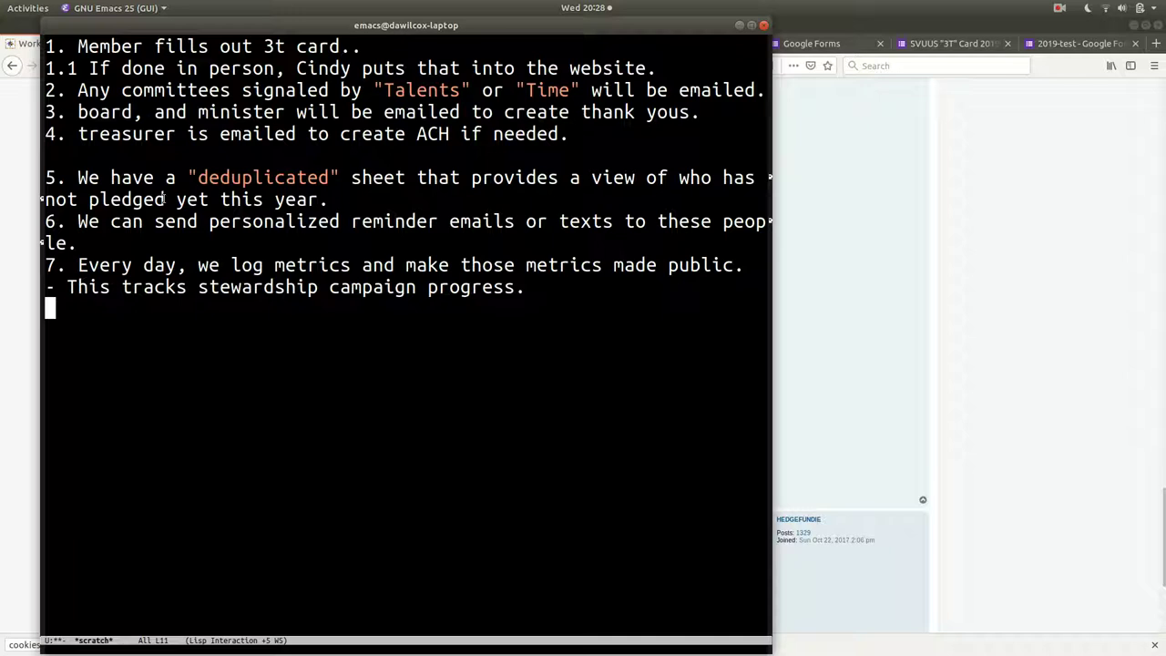
Look over the SVUUS Pledge Aggregates and 2019-test (Responses) spreadsheets in the browser.
key("alt+Tab")
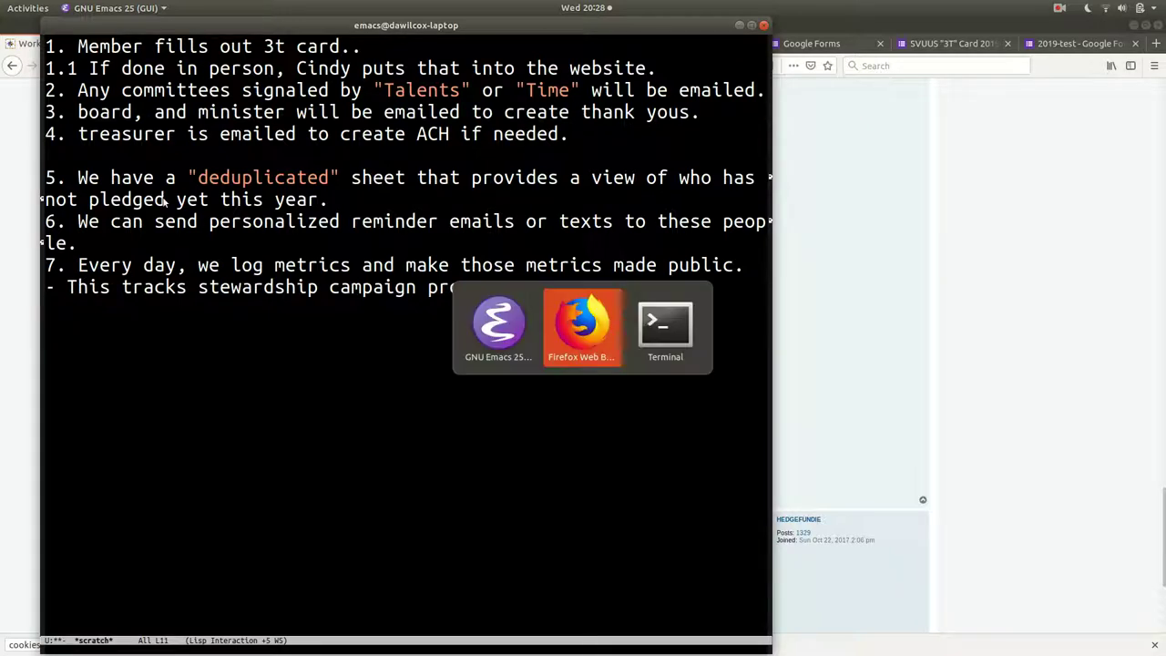
left_click(315, 46)
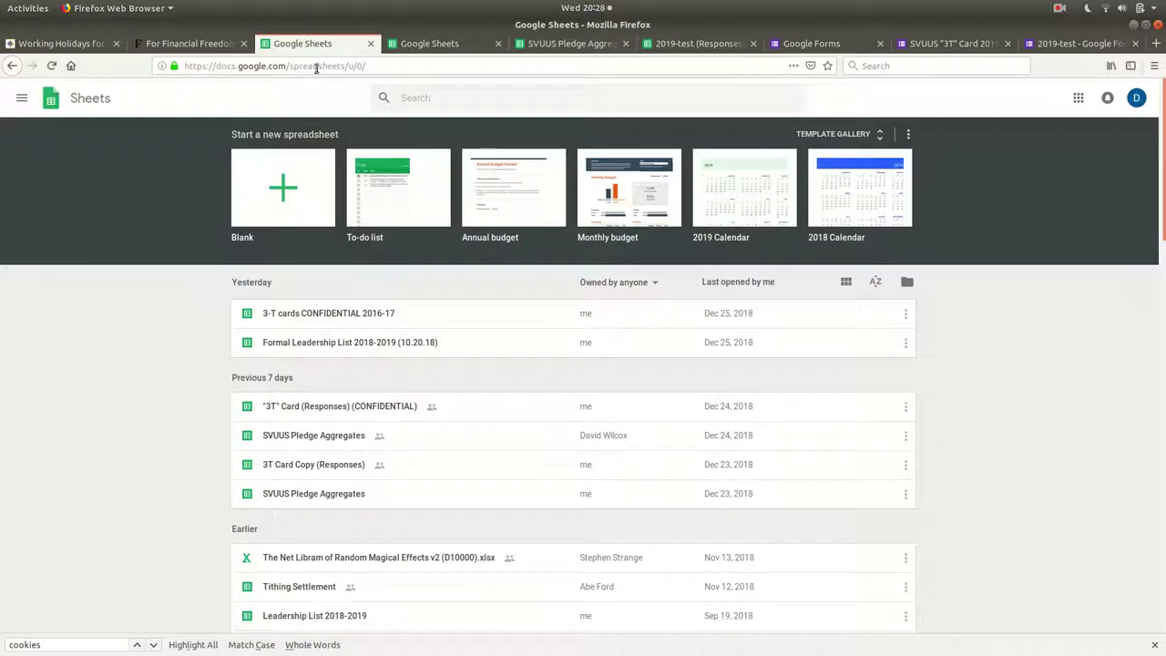
left_click(444, 50)
left_click(572, 45)
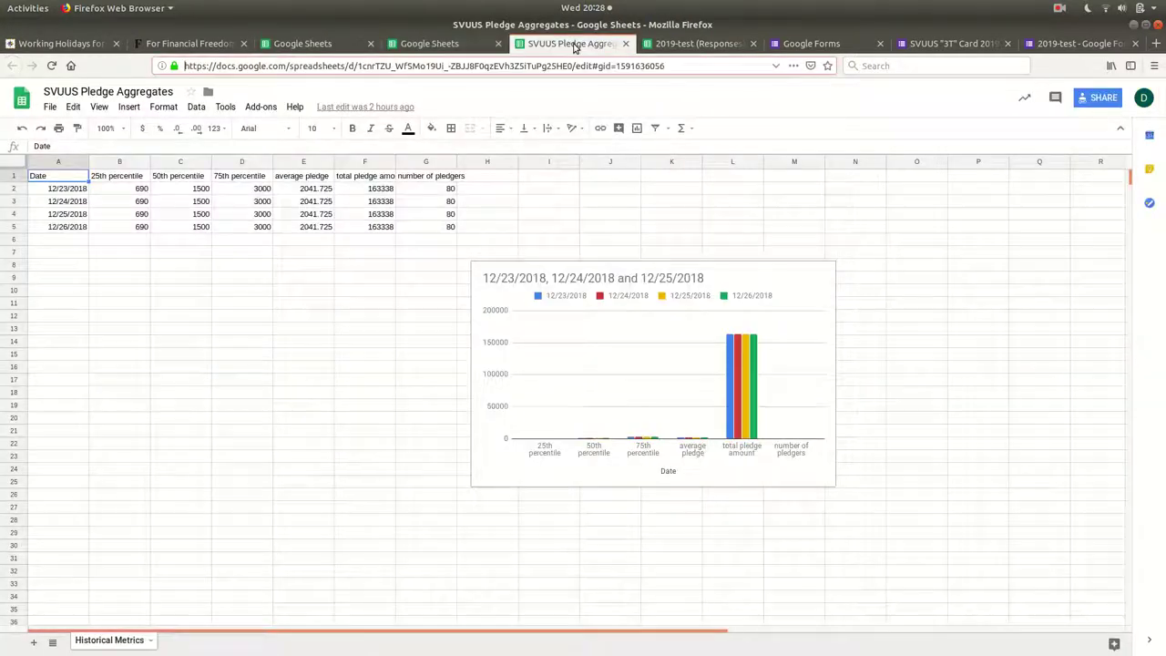
left_click(696, 45)
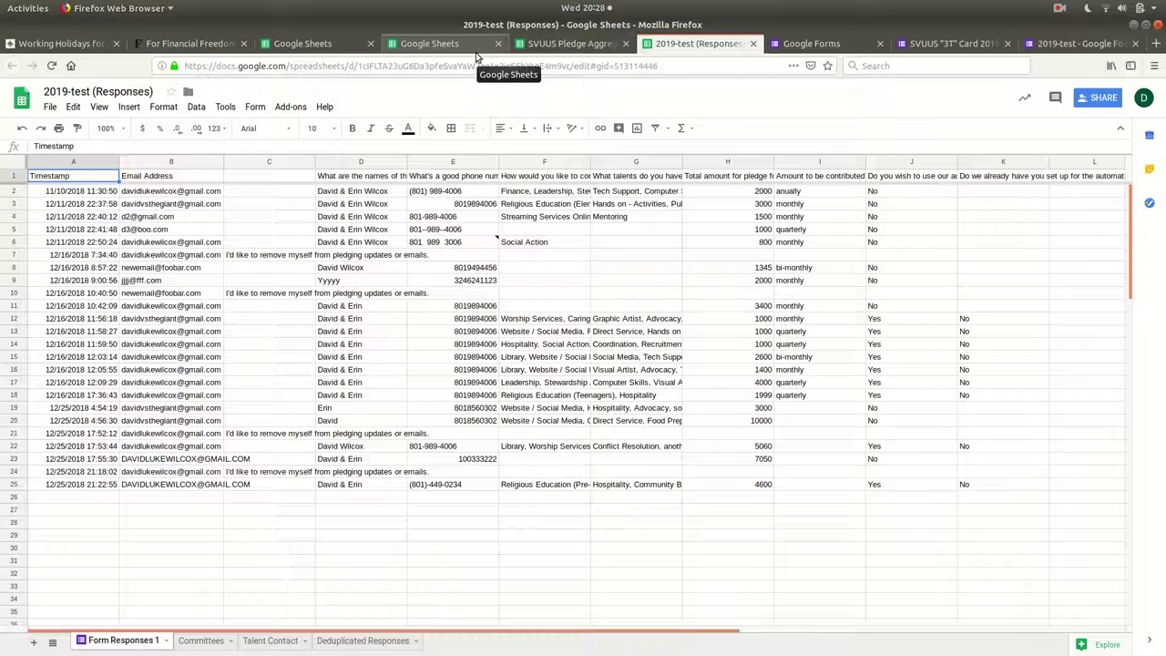
key("alt+Tab")
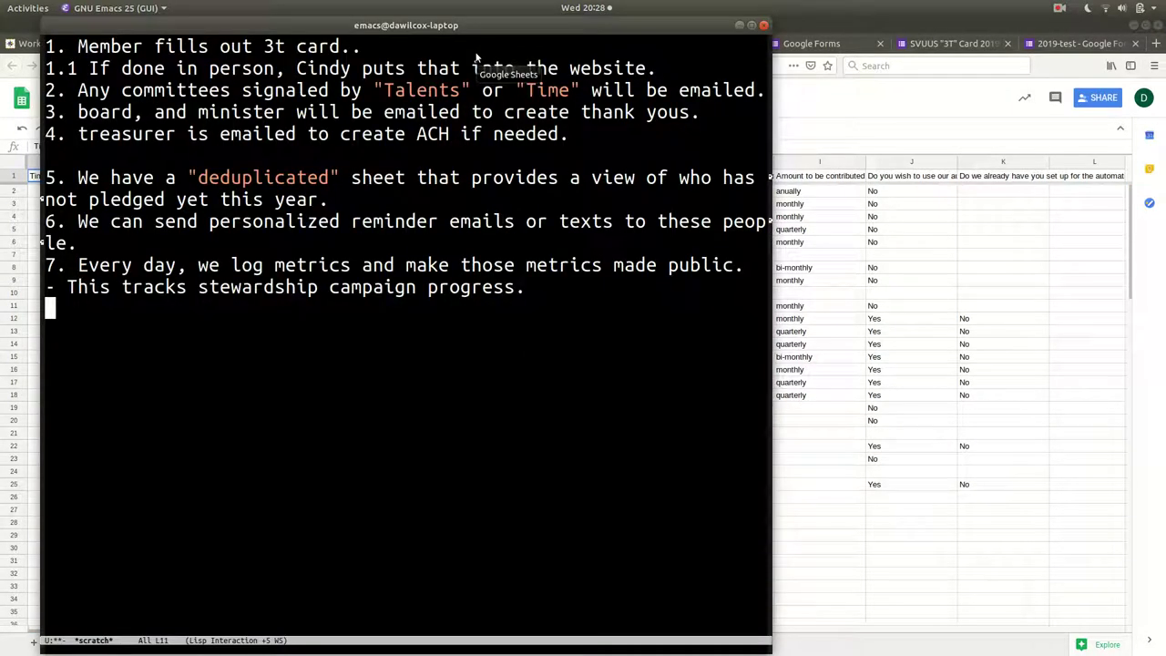
left_click(392, 52)
left_click_drag(48, 47, 392, 52)
left_click(398, 46)
left_click(652, 357)
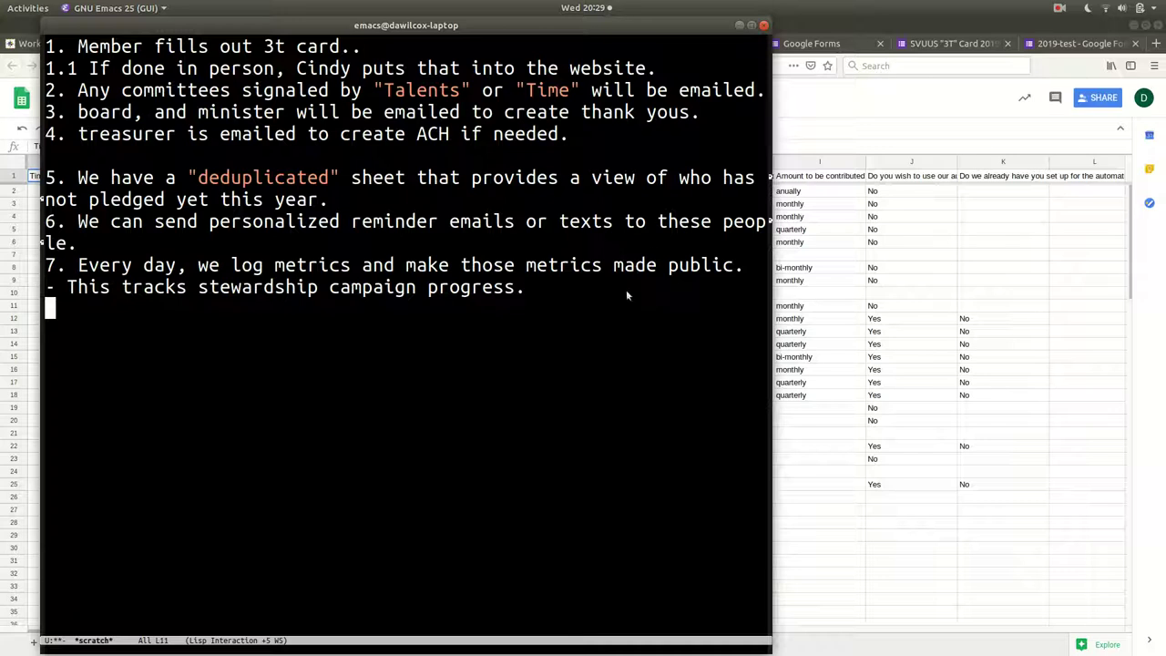
Open the SVUUS "3T" Card 2019 form editor, briefly checking the 2019-test form tab.
left_click(879, 296)
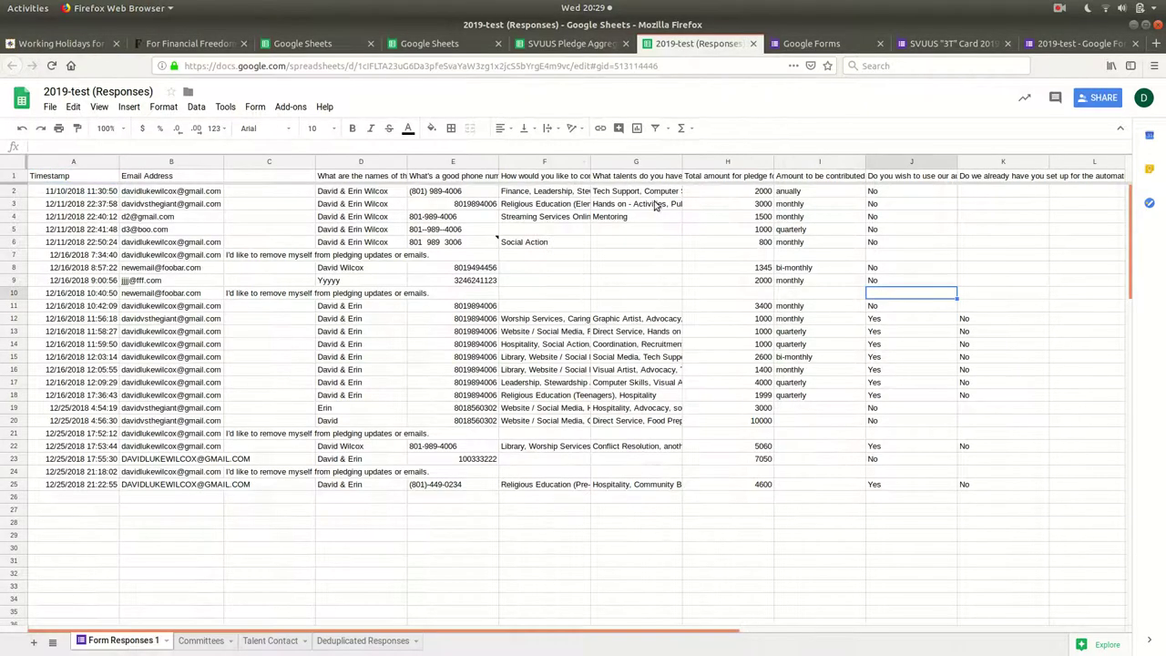
left_click(936, 45)
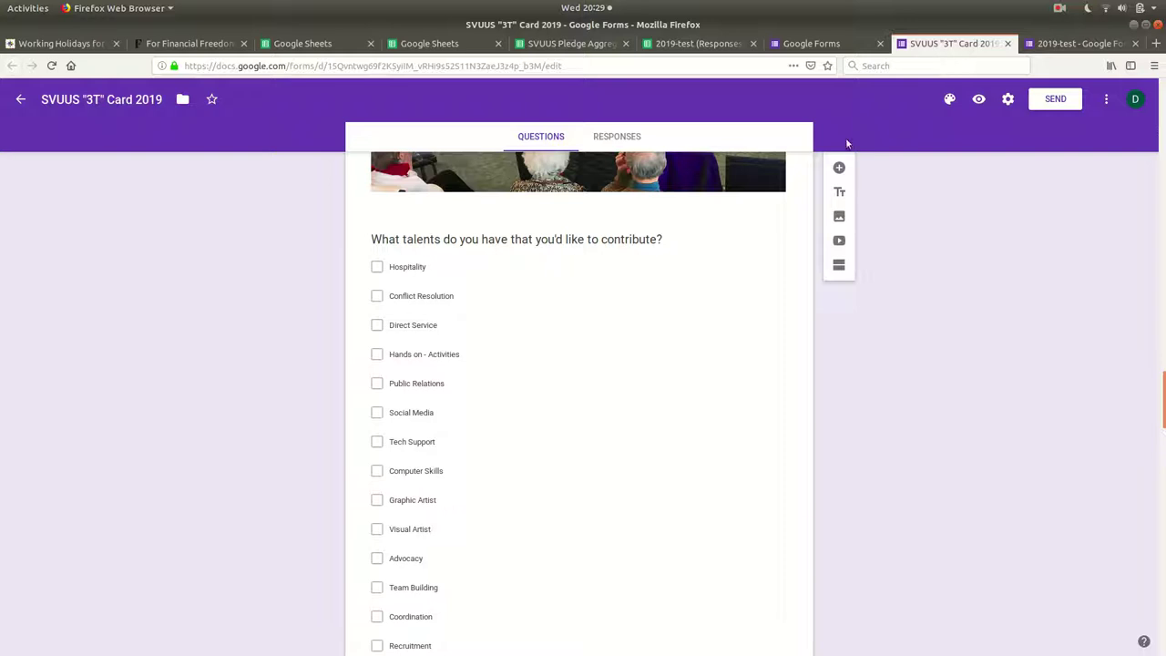
scroll(916, 210, "up", 3)
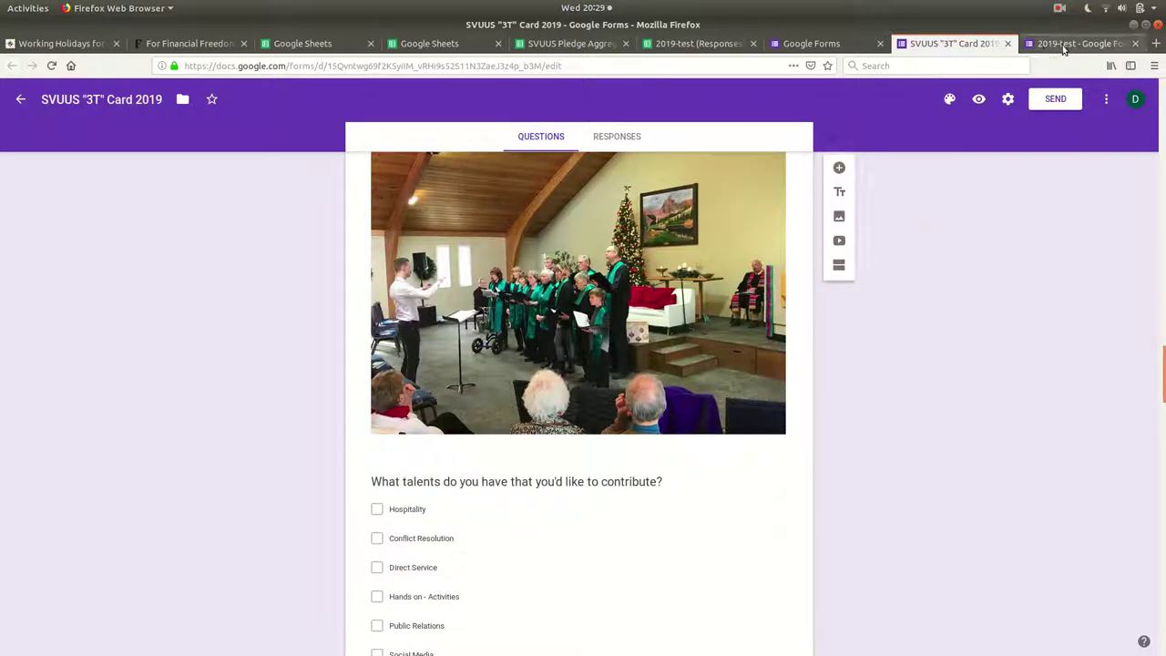
left_click(1063, 46)
left_click(948, 45)
scroll(874, 196, "up", 15)
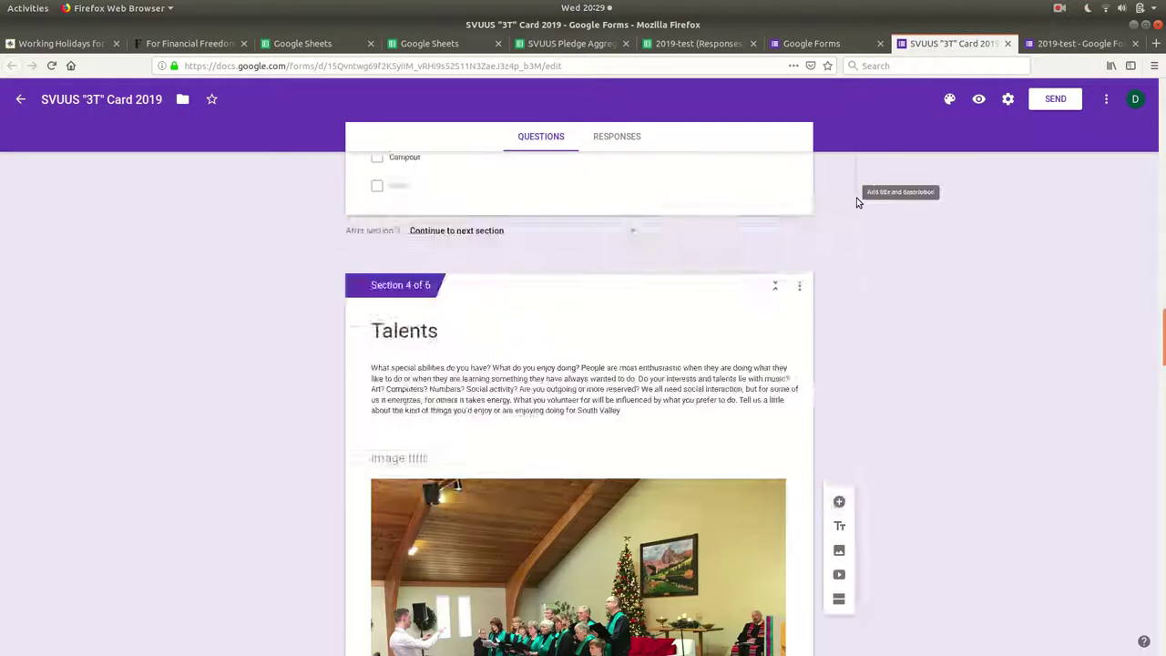
scroll(875, 195, "up", 10)
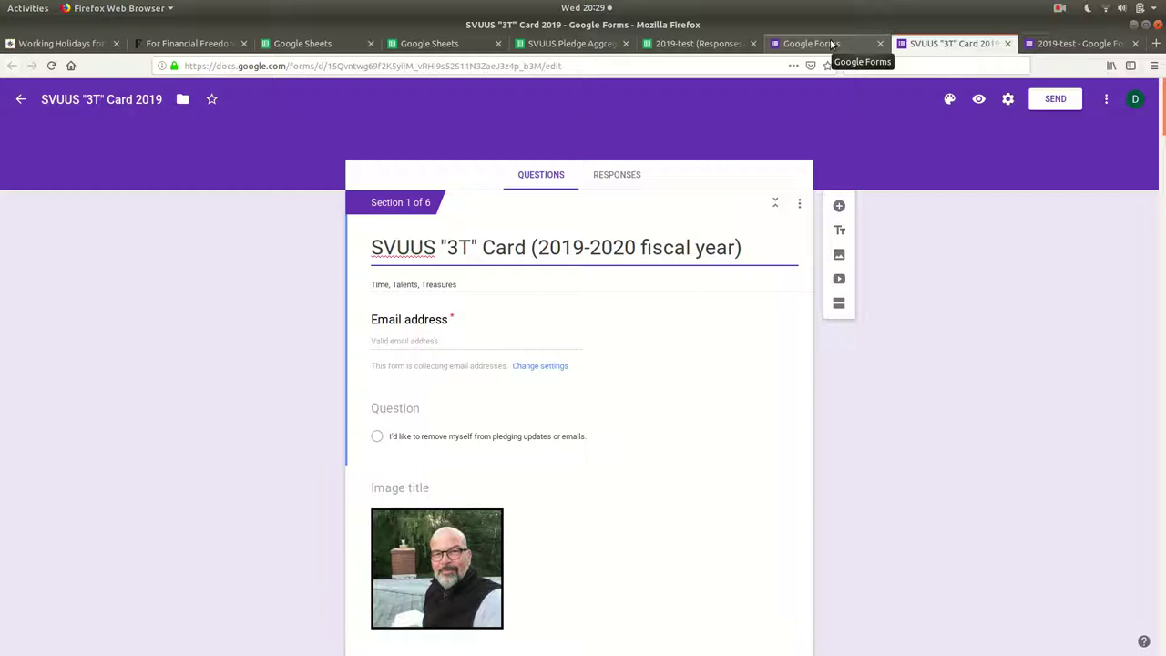
scroll(690, 355, "down", 1)
scroll(690, 355, "down", 10)
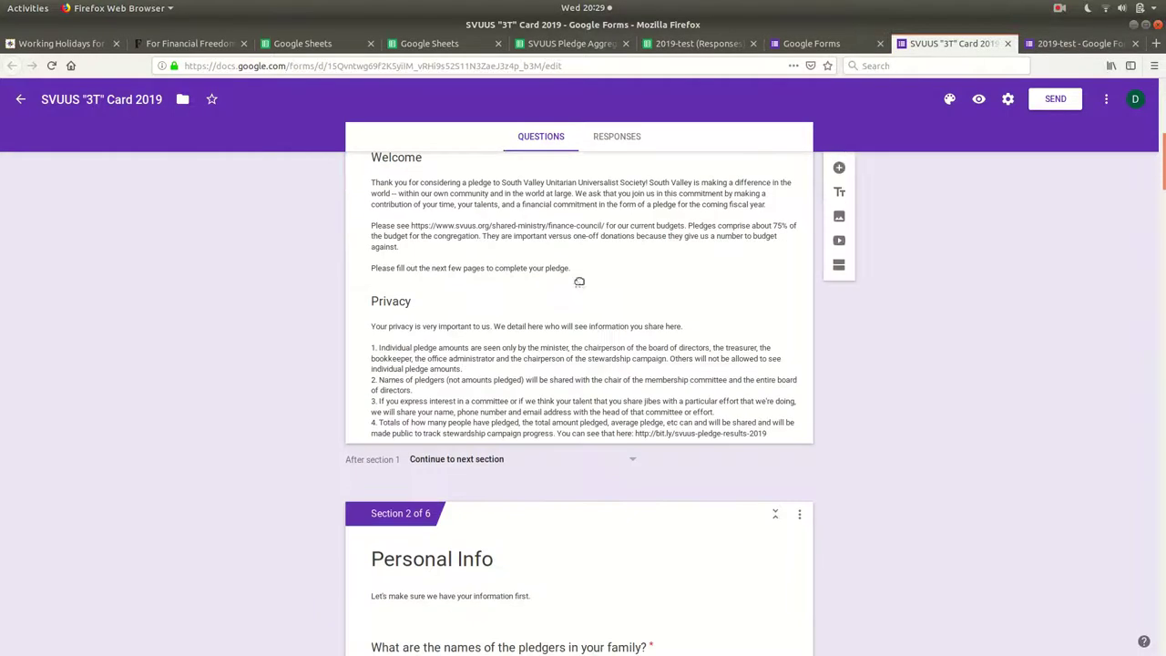
Highlight the Welcome and Privacy section descriptions to review their text.
left_click(583, 254)
key("ctrl+a")
left_click(375, 199)
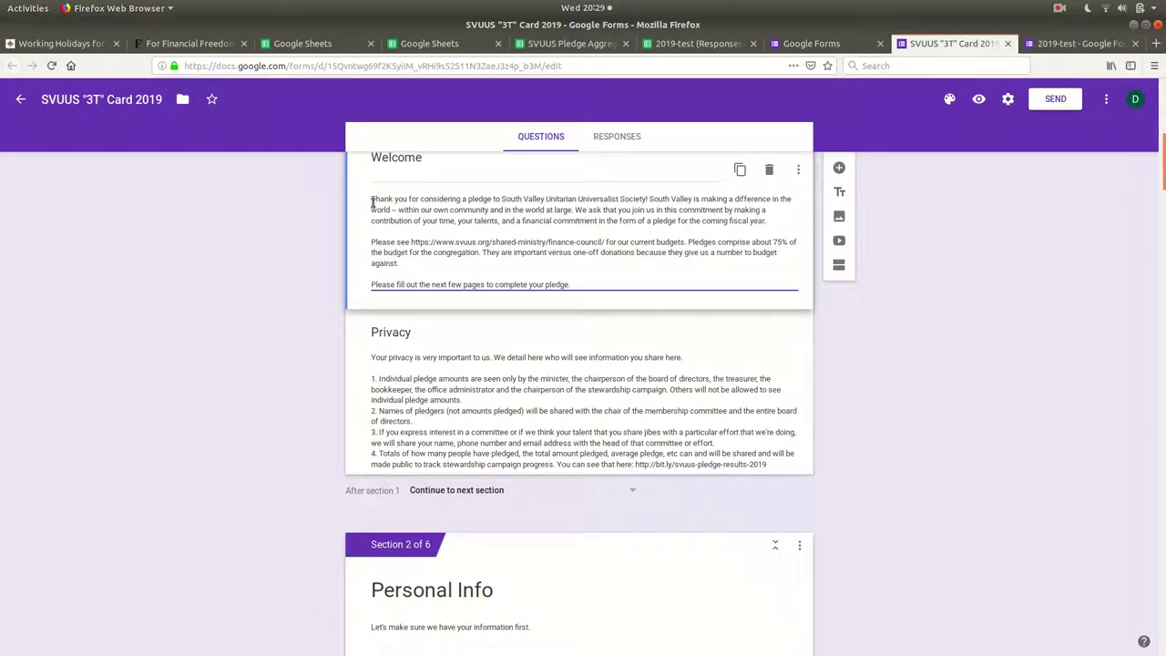
left_click_drag(375, 199, 589, 281)
left_click(417, 404)
key("ctrl+a")
left_click(372, 344)
left_click_drag(372, 343, 636, 424)
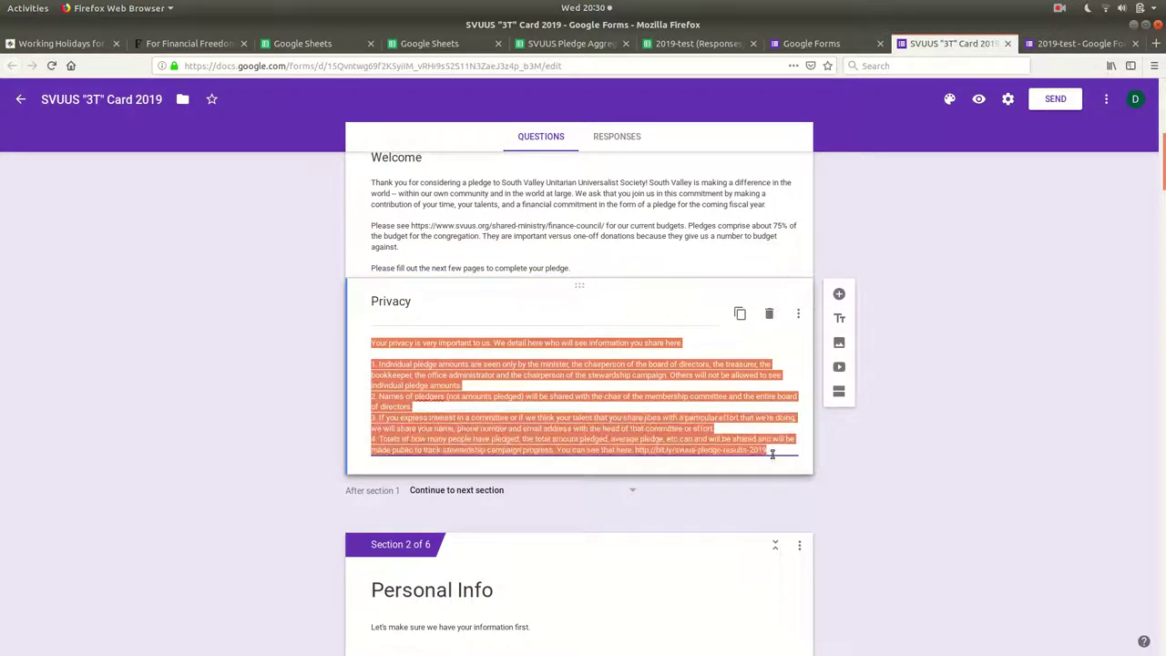
Scroll down through the form's Time and Talents sections.
scroll(703, 442, "down", 10)
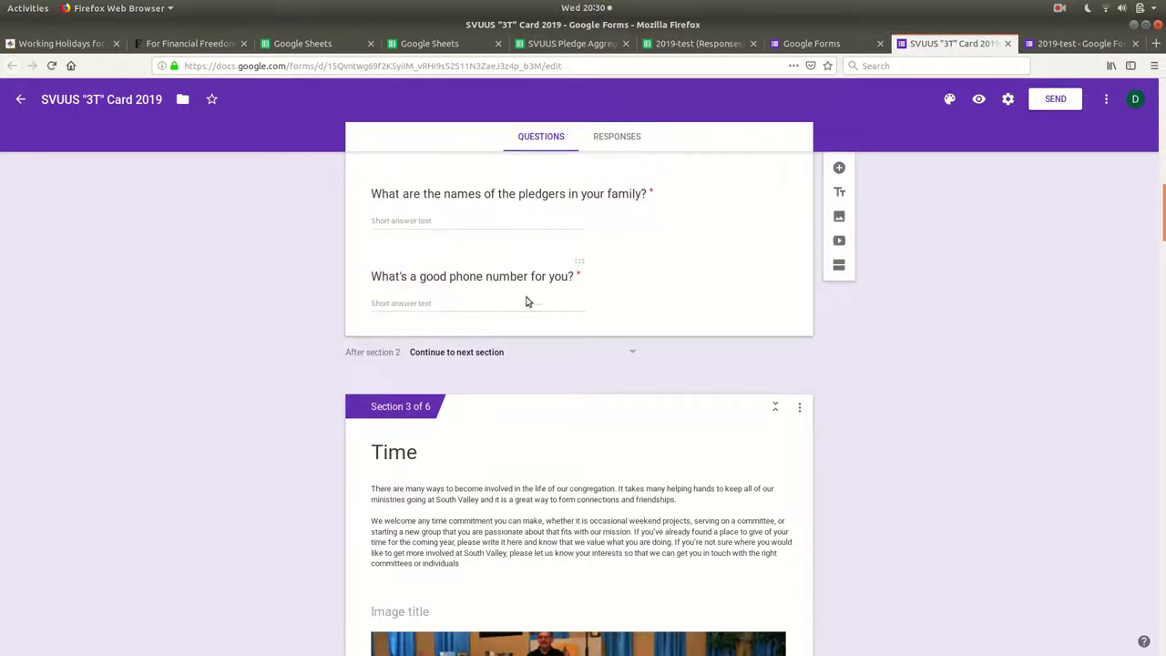
scroll(500, 346, "down", 4)
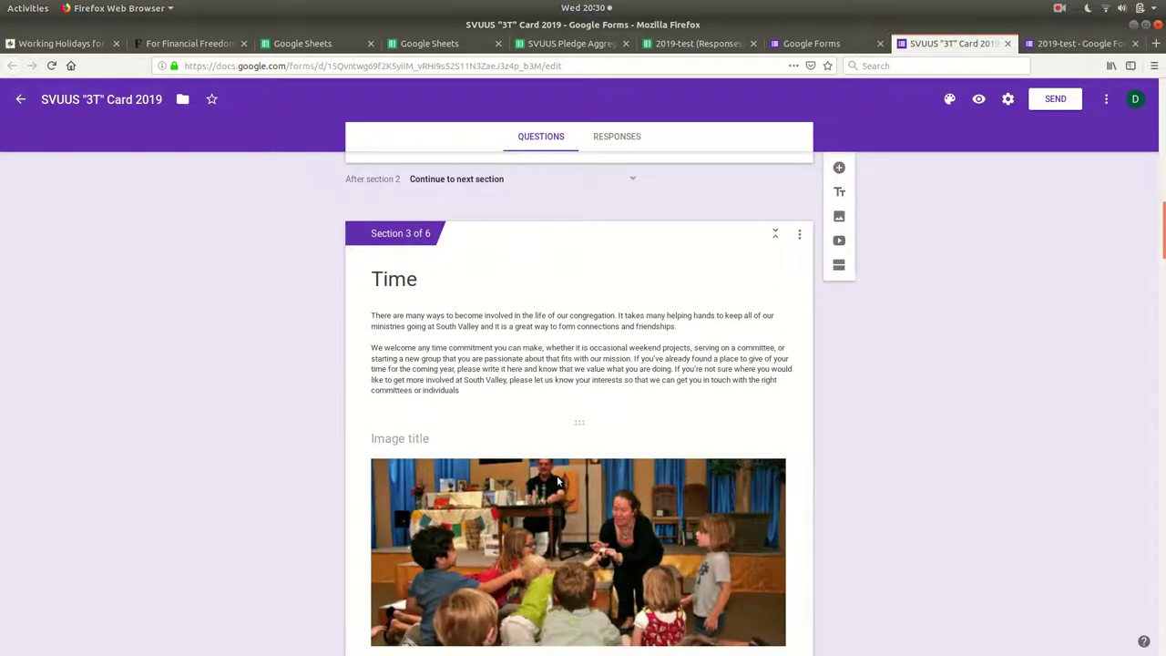
scroll(547, 365, "down", 12)
scroll(492, 460, "down", 15)
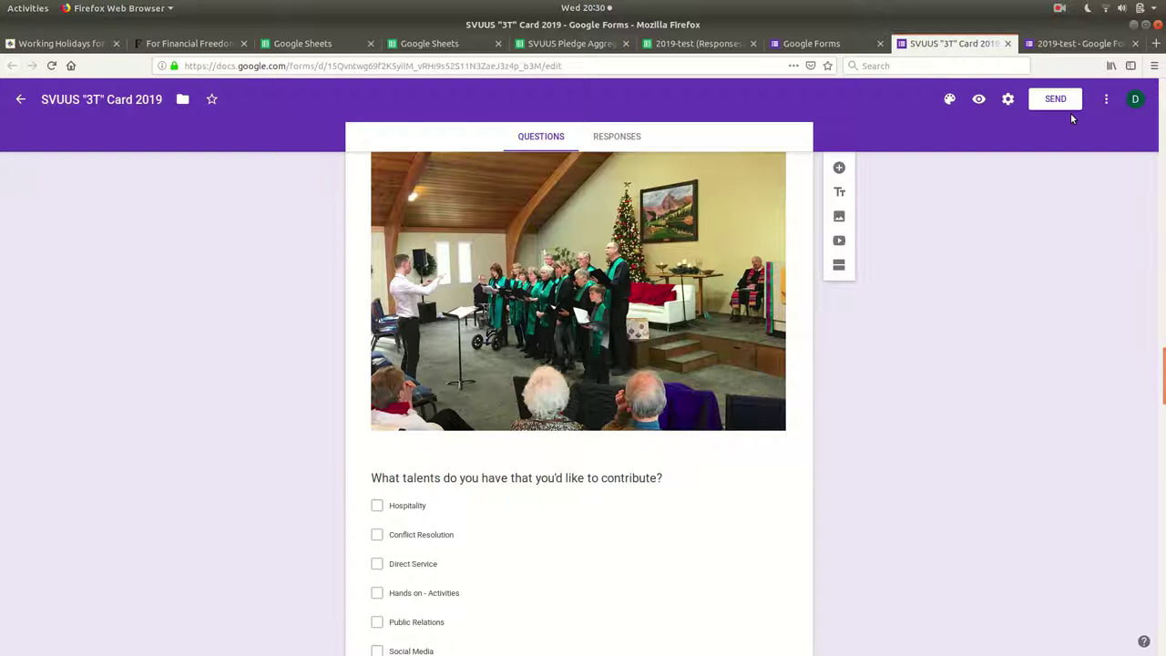
Copy the 2019-test form's share link and load the live form in a new tab.
left_click(1076, 43)
left_click(1050, 95)
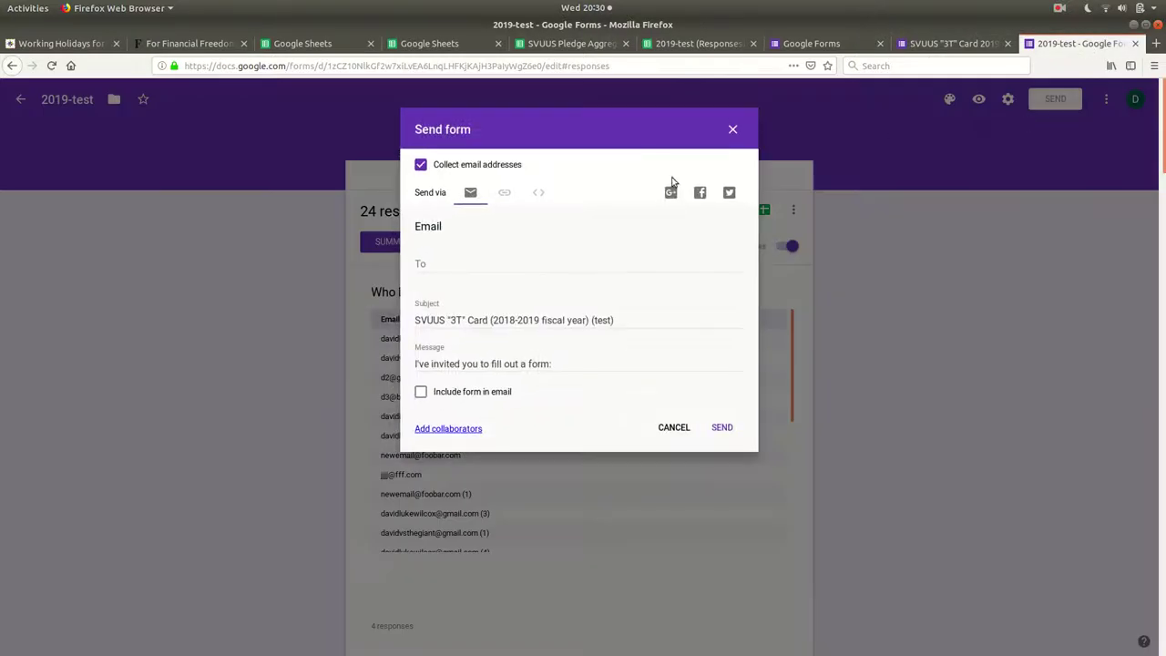
left_click(503, 193)
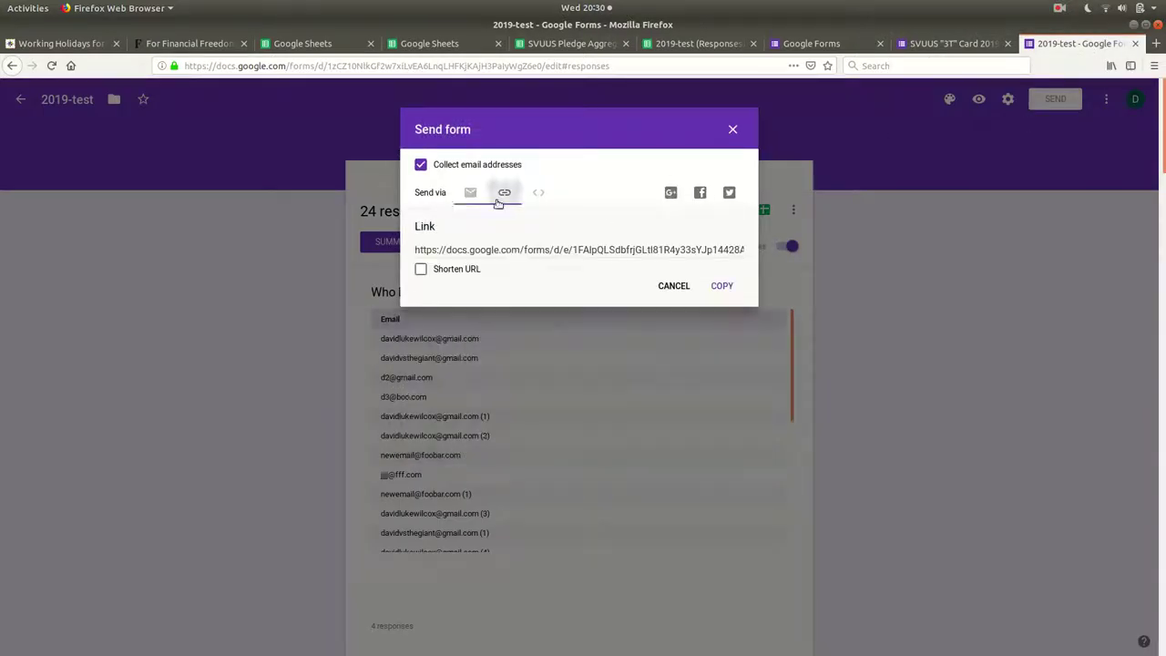
left_click(514, 249)
key("ctrl+c")
key("ctrl+t")
key("ctrl+v")
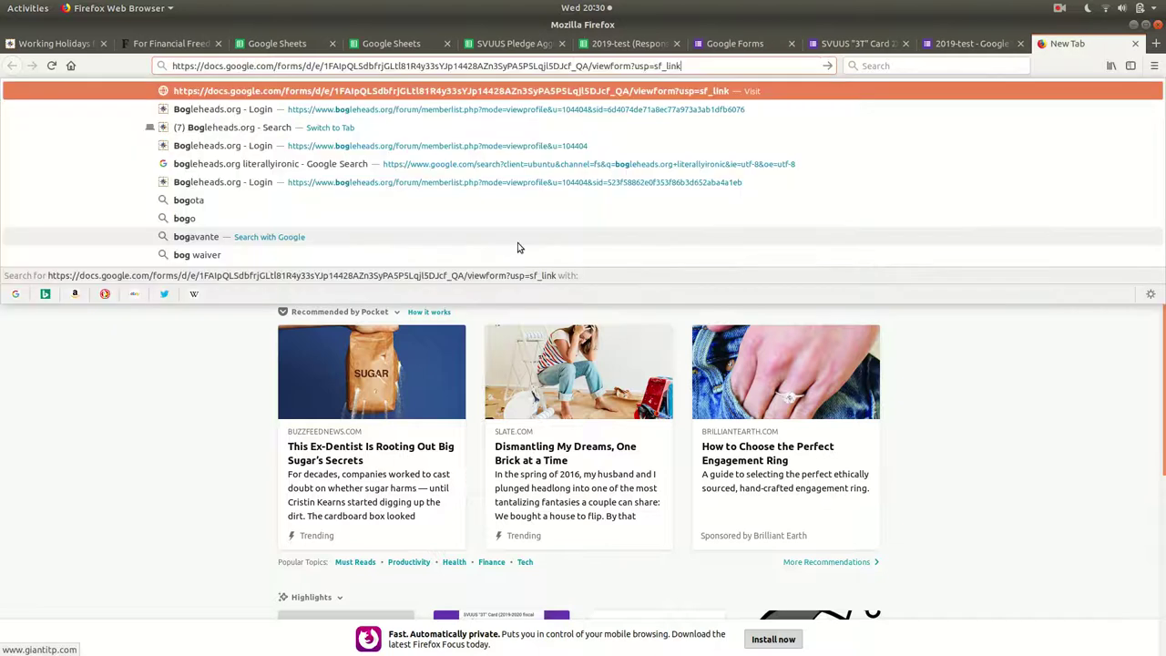
key("Return")
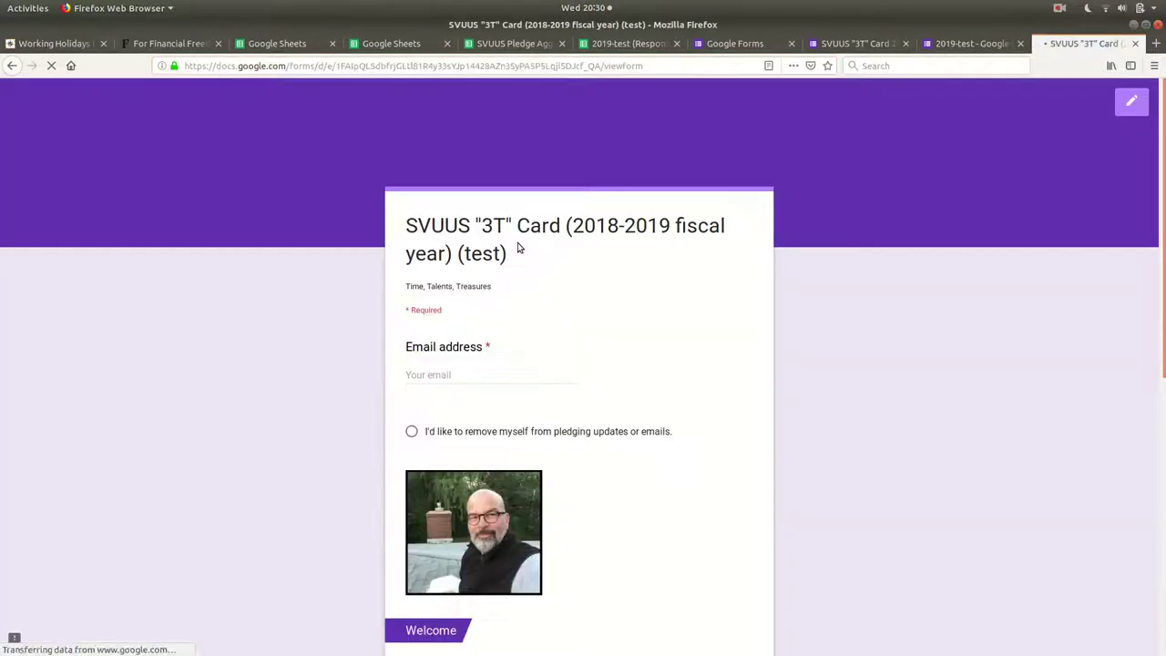
Fill in the email address and choose to opt out of pledging updates.
scroll(482, 310, "down", 3)
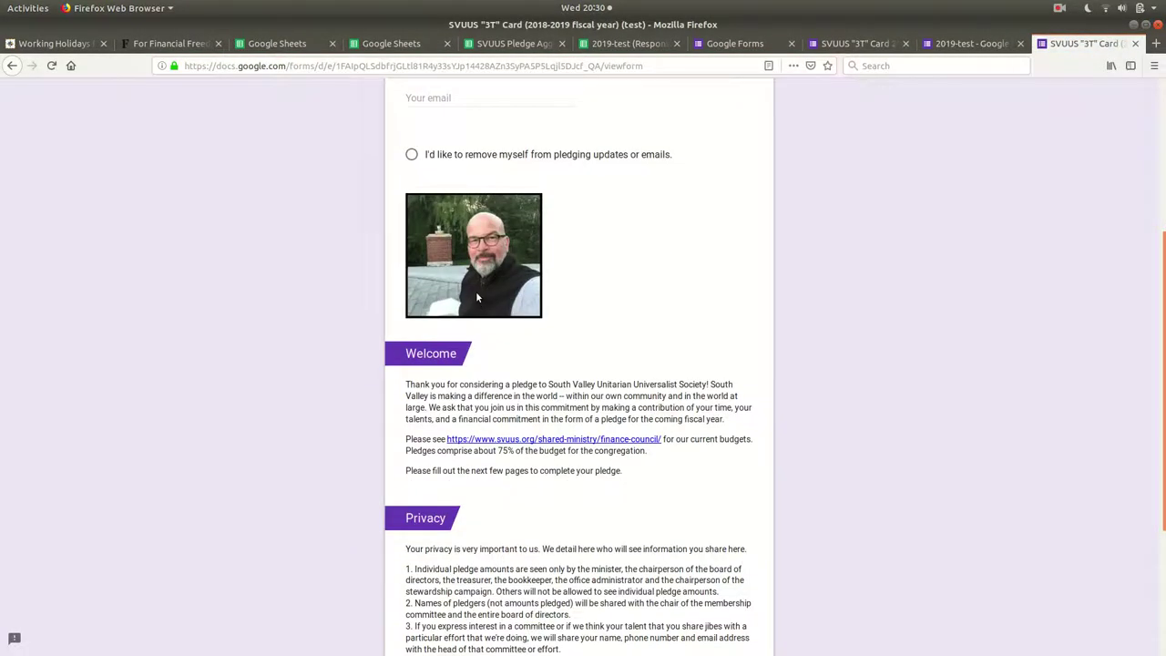
scroll(476, 296, "up", 3)
left_click(486, 373)
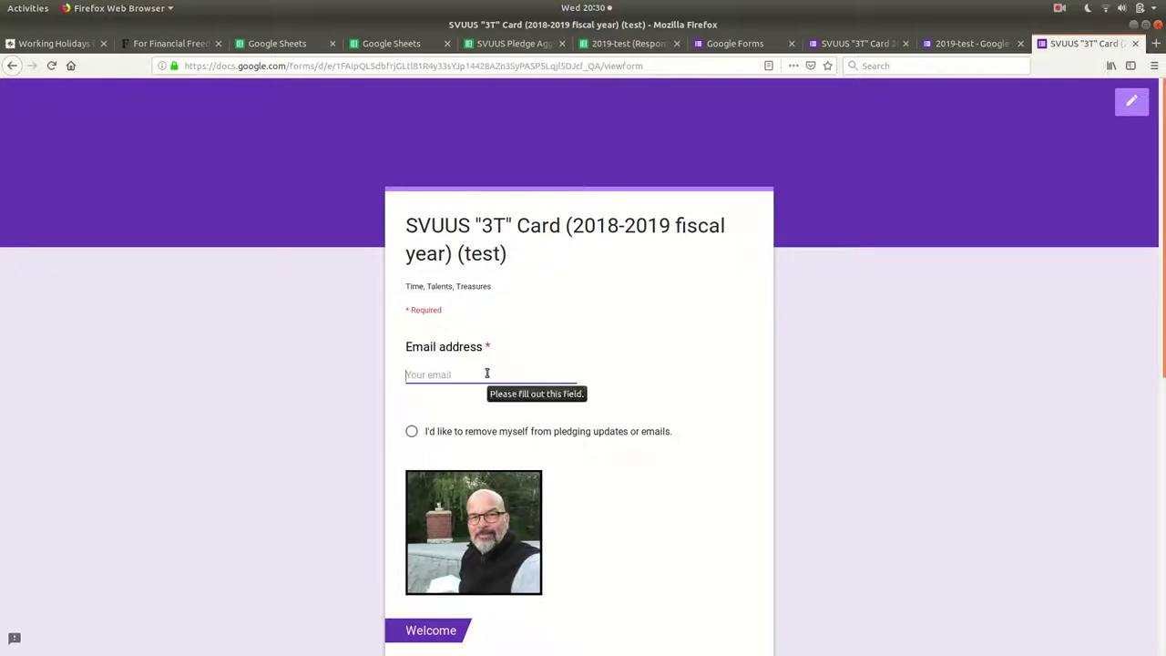
type("davidlu")
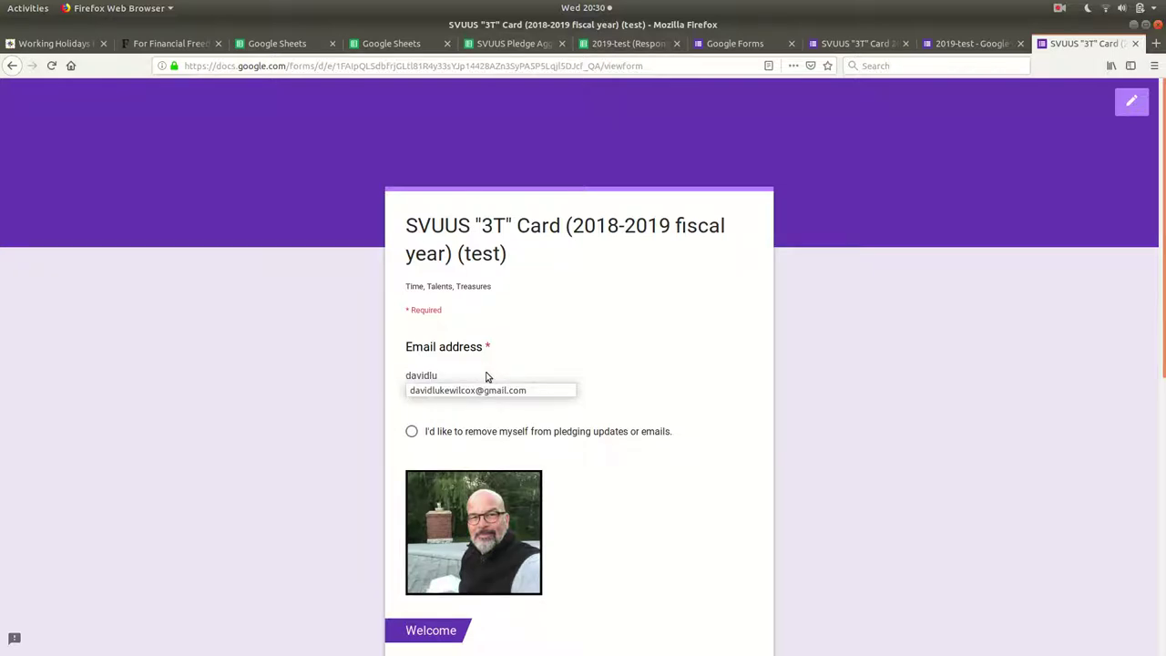
left_click(485, 390)
scroll(409, 333, "down", 3)
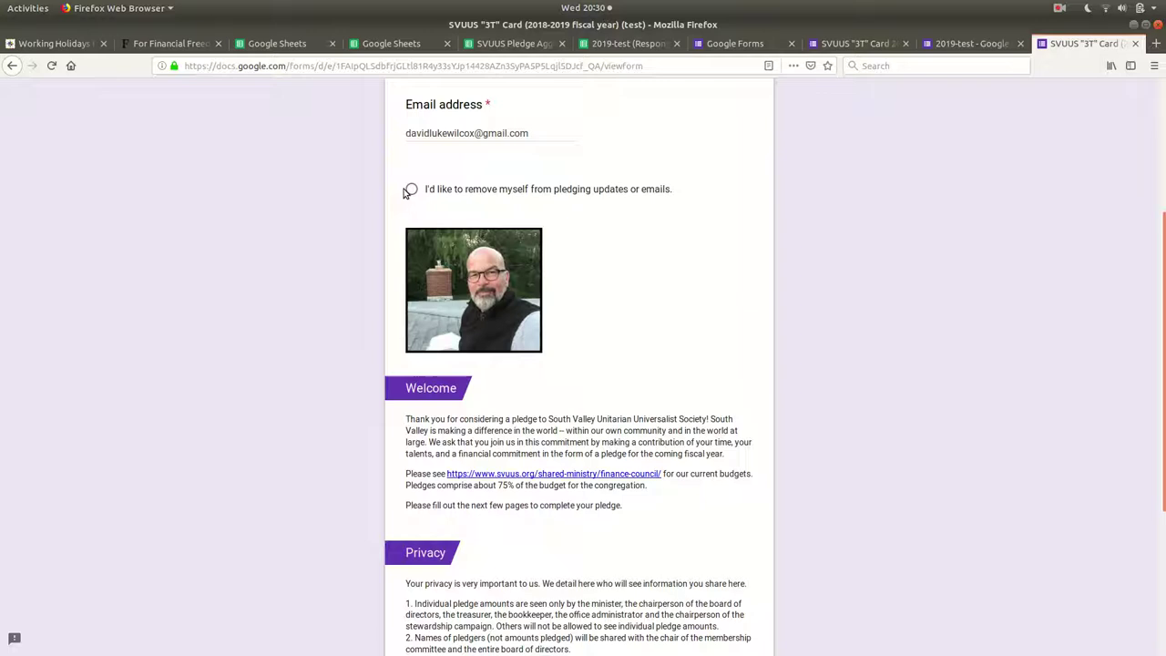
left_click(411, 190)
Advance to the next page and submit the test response.
scroll(517, 332, "down", 3)
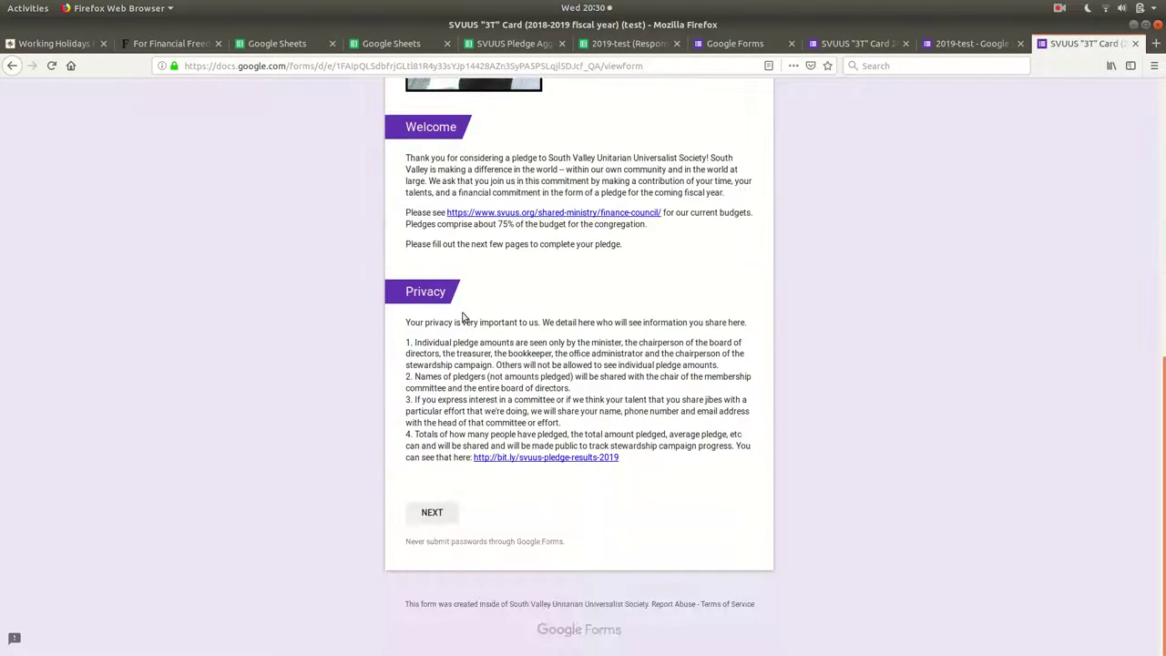
scroll(462, 317, "up", 4)
scroll(458, 282, "down", 4)
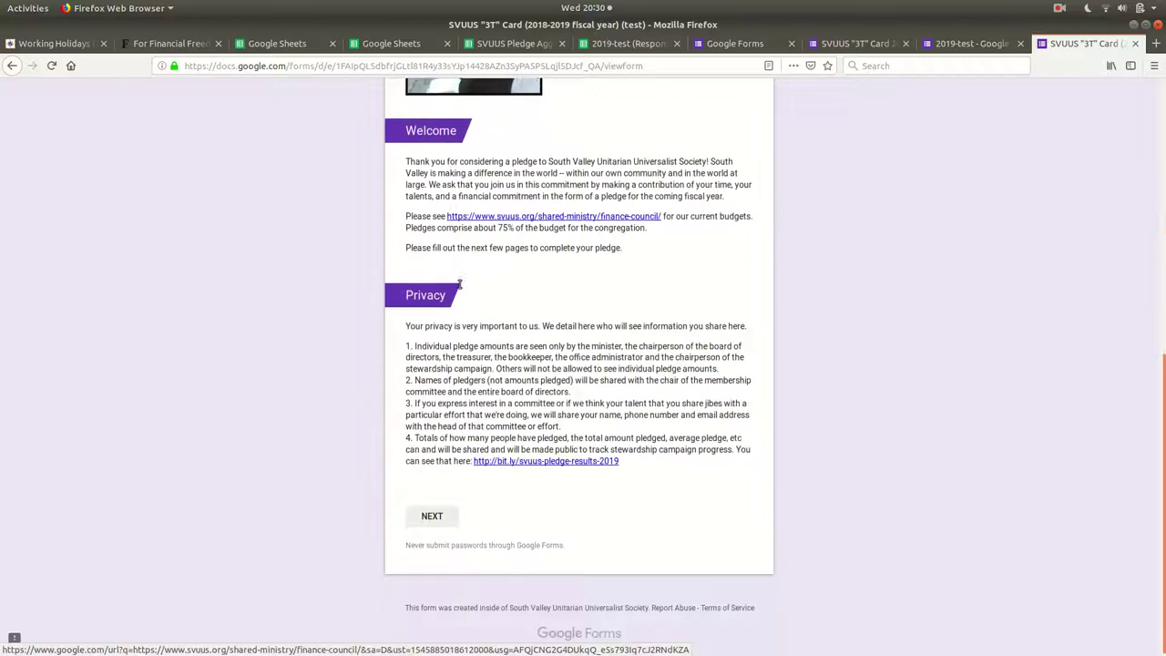
left_click(432, 513)
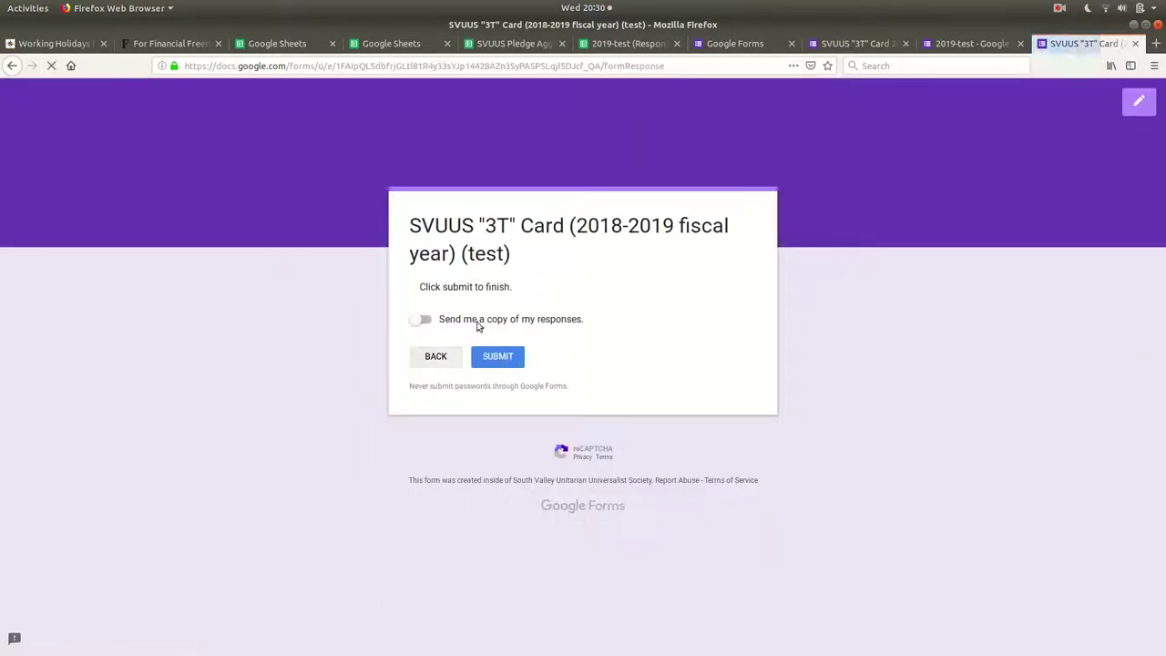
left_click(498, 361)
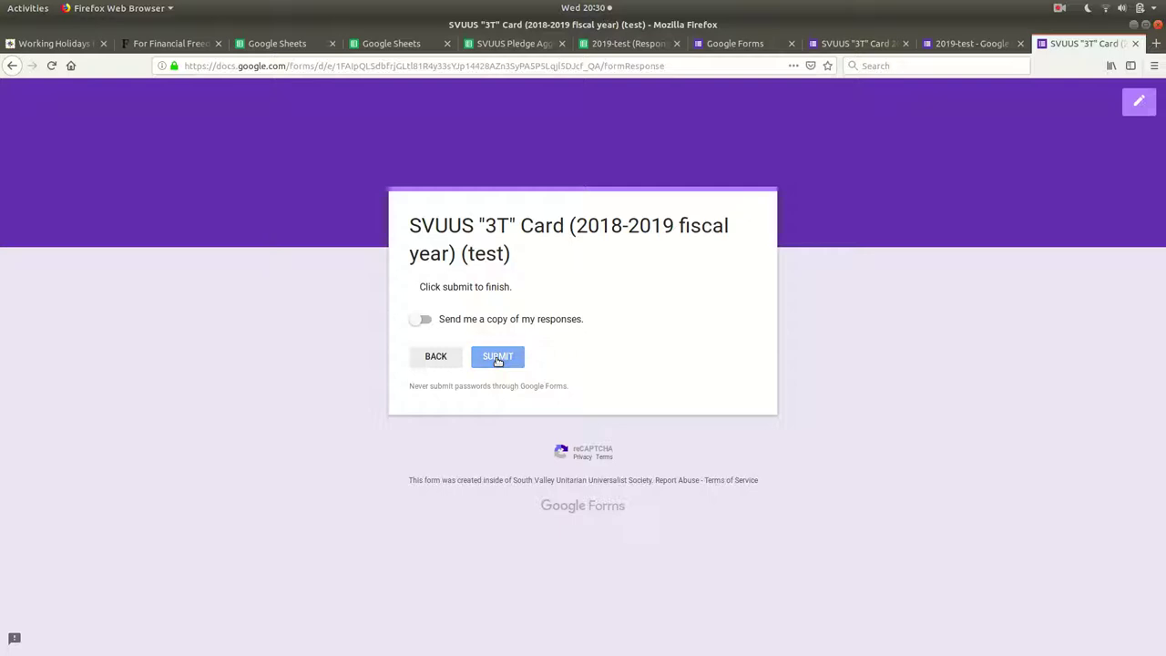
Check the newest response in row 26 of Form Responses 1.
left_click(636, 47)
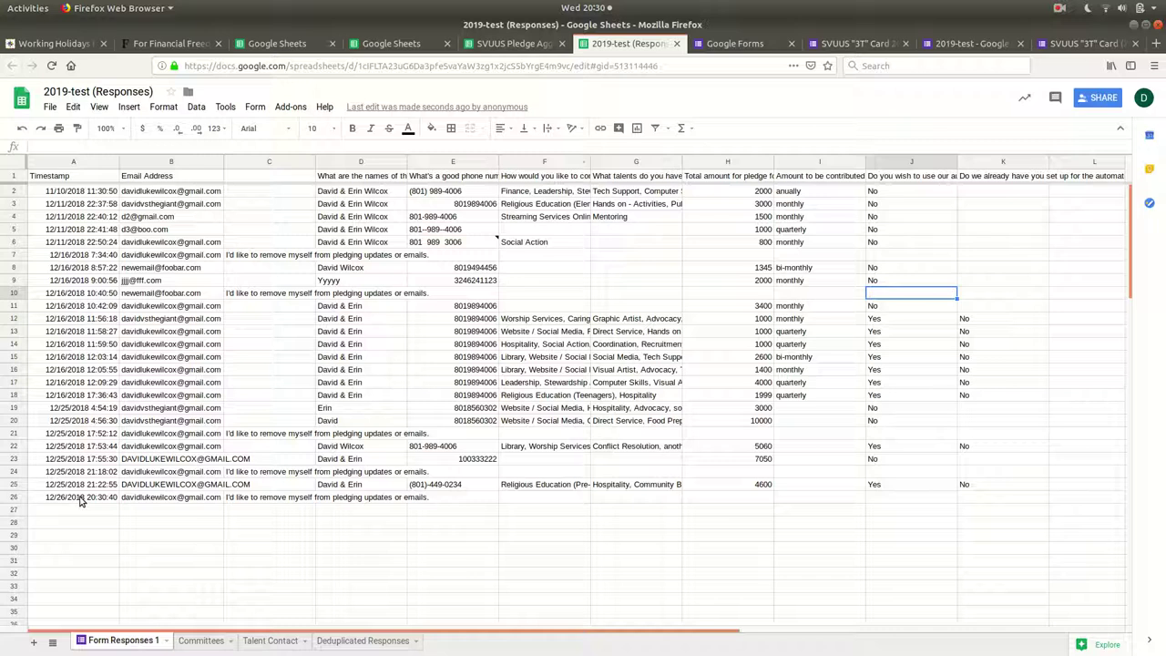
left_click_drag(91, 499, 332, 499)
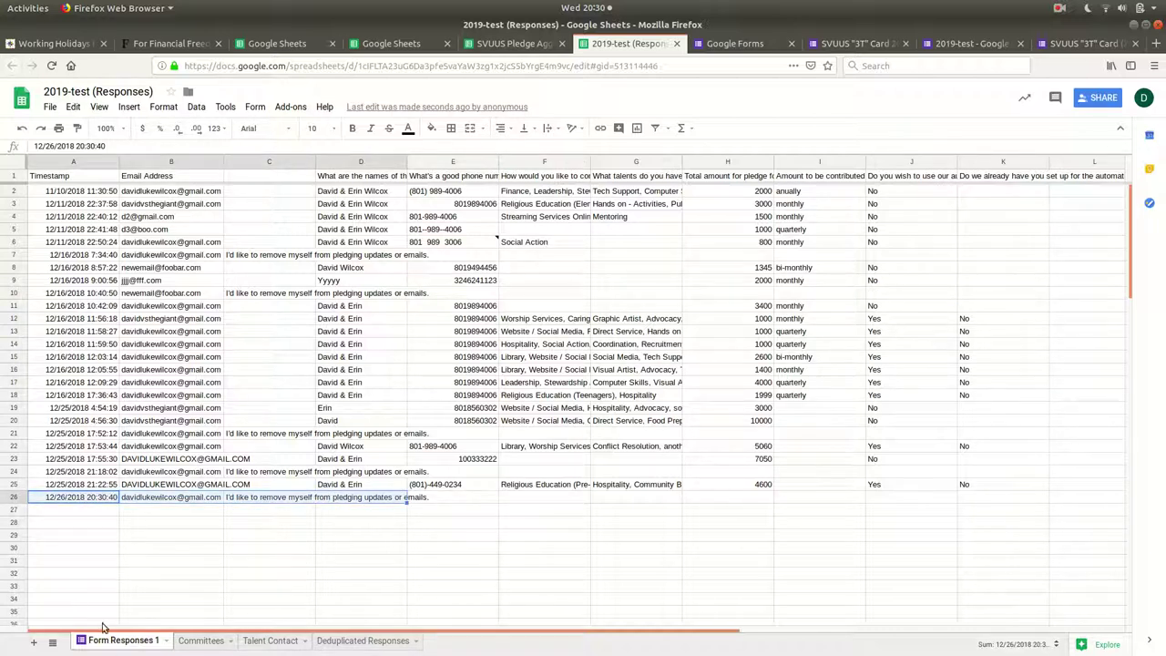
left_click(82, 497)
key("Right")
key("Right")
key("Right")
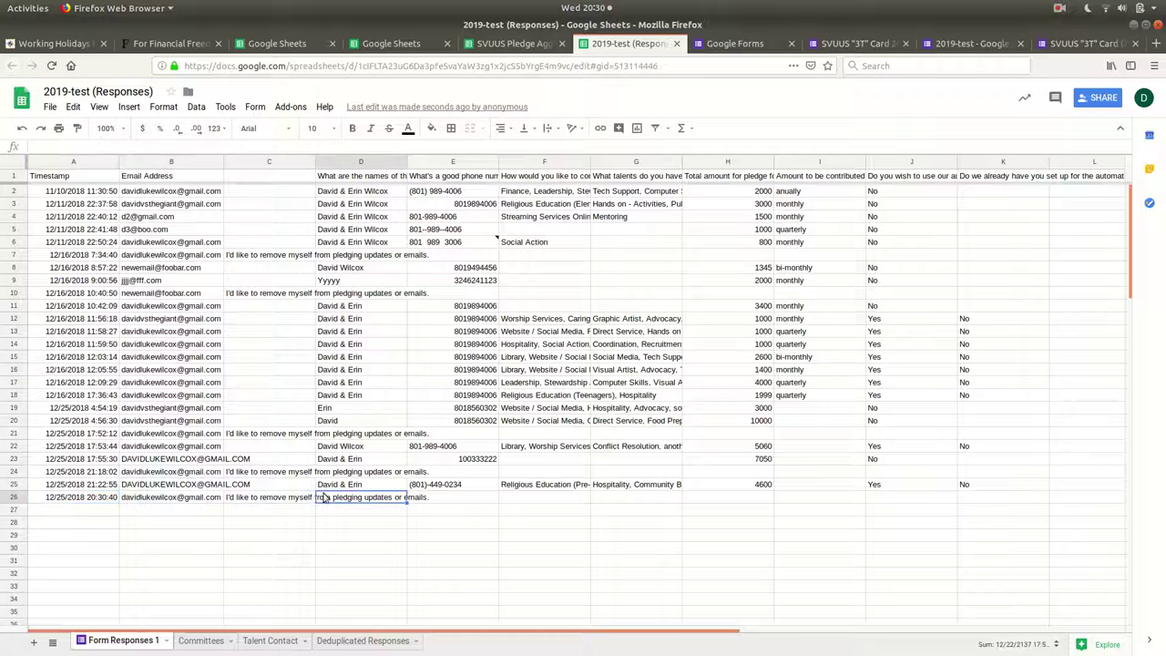
Review the pledge record and email in row 3 of Deduplicated Responses.
left_click(373, 640)
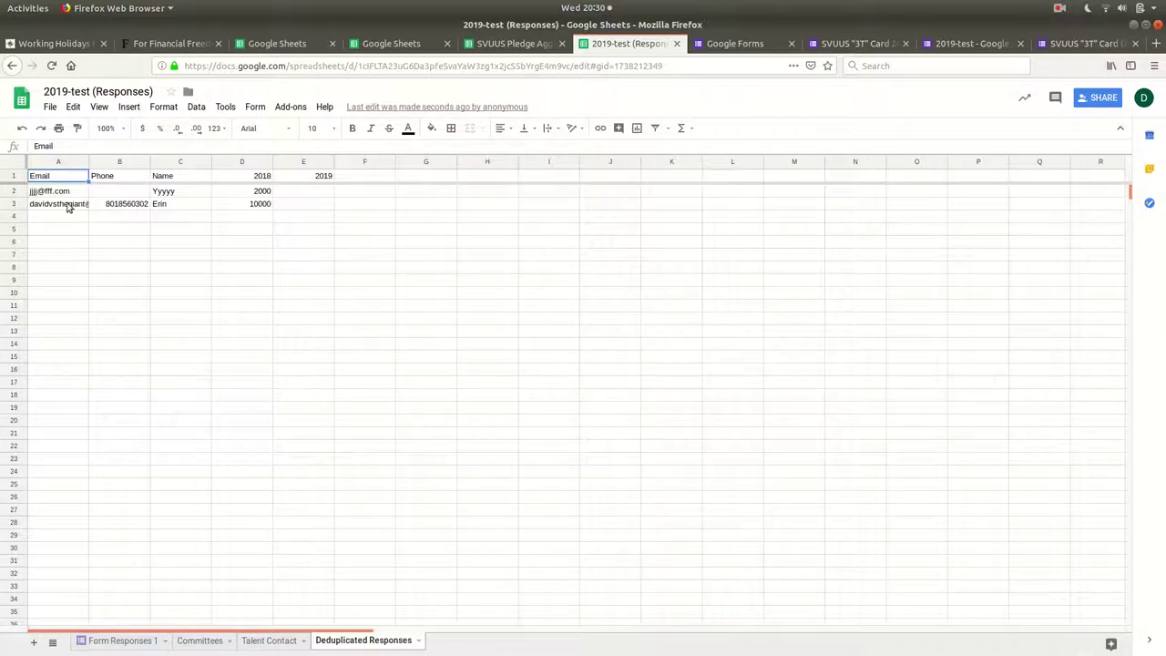
left_click_drag(78, 207, 48, 209)
left_click(275, 246)
left_click(67, 205)
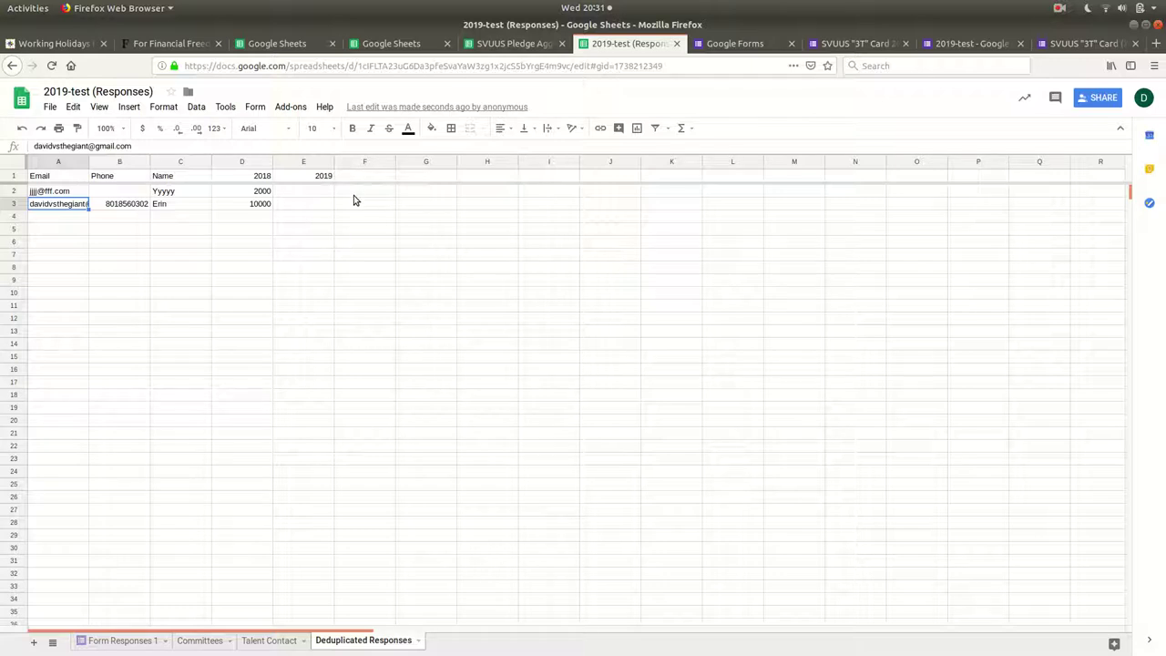
Reopen the form's first page from the Back history and fill in the email address.
left_click(1088, 44)
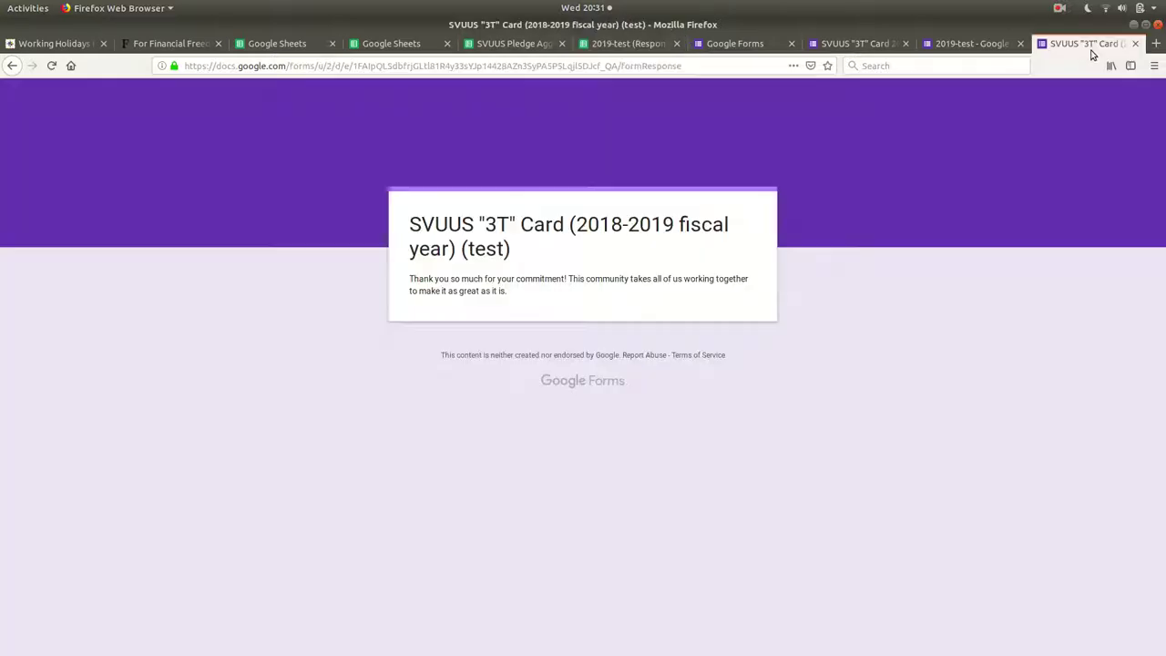
right_click(12, 65)
left_click(27, 112)
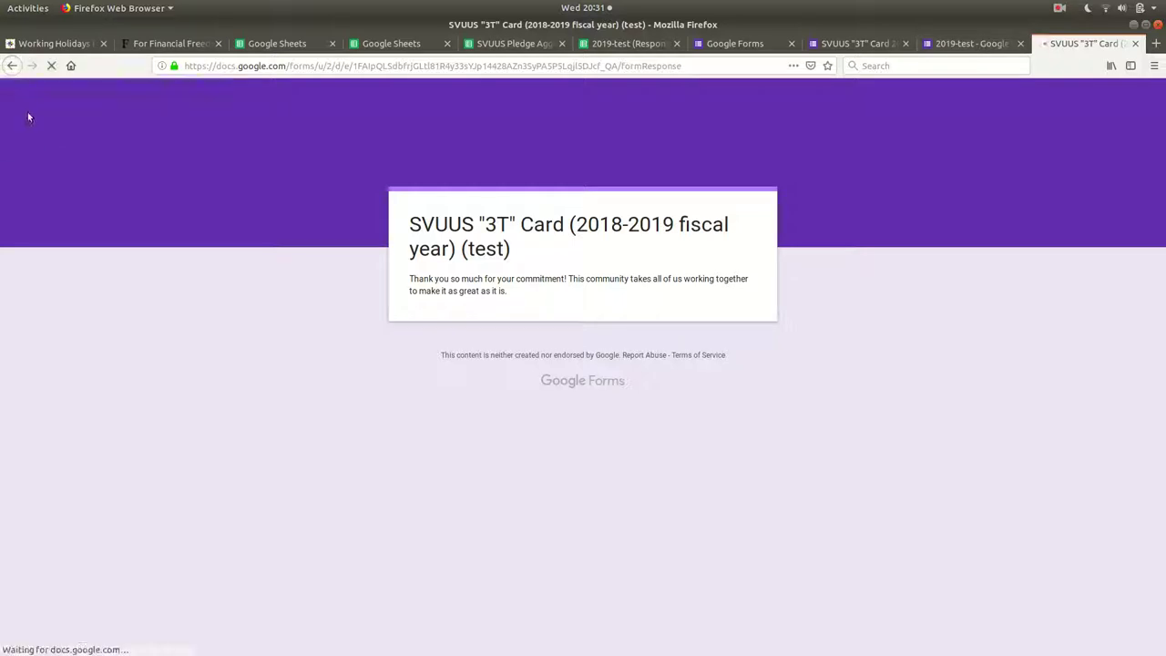
scroll(546, 274, "down", 3)
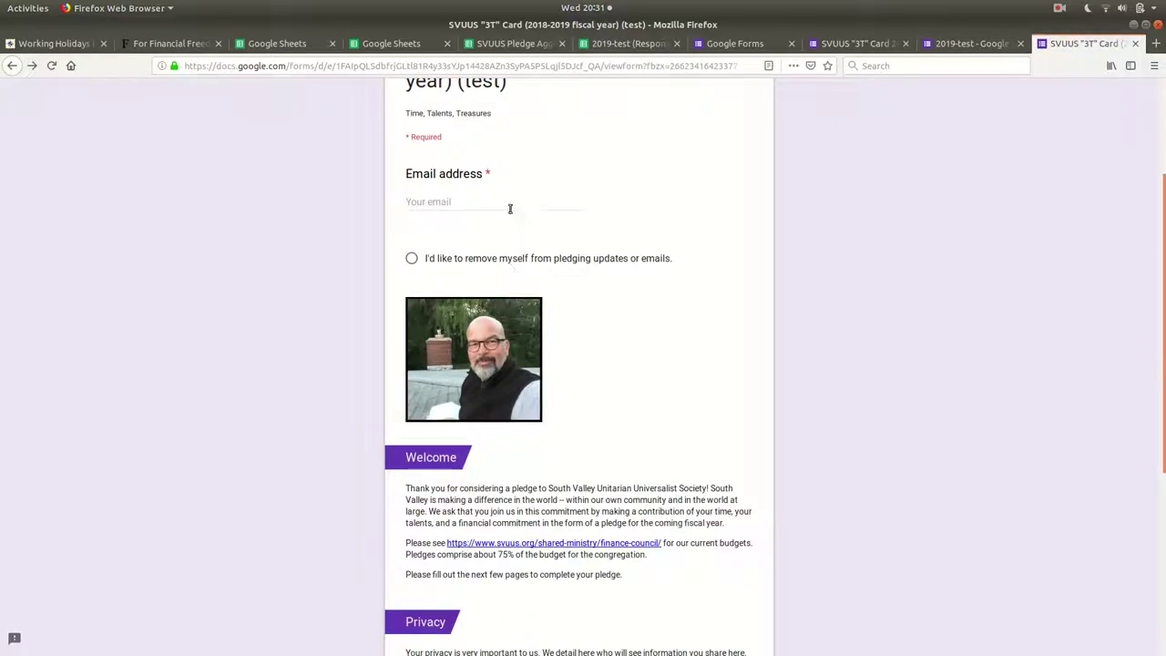
left_click(510, 204)
type("dav")
key("Down")
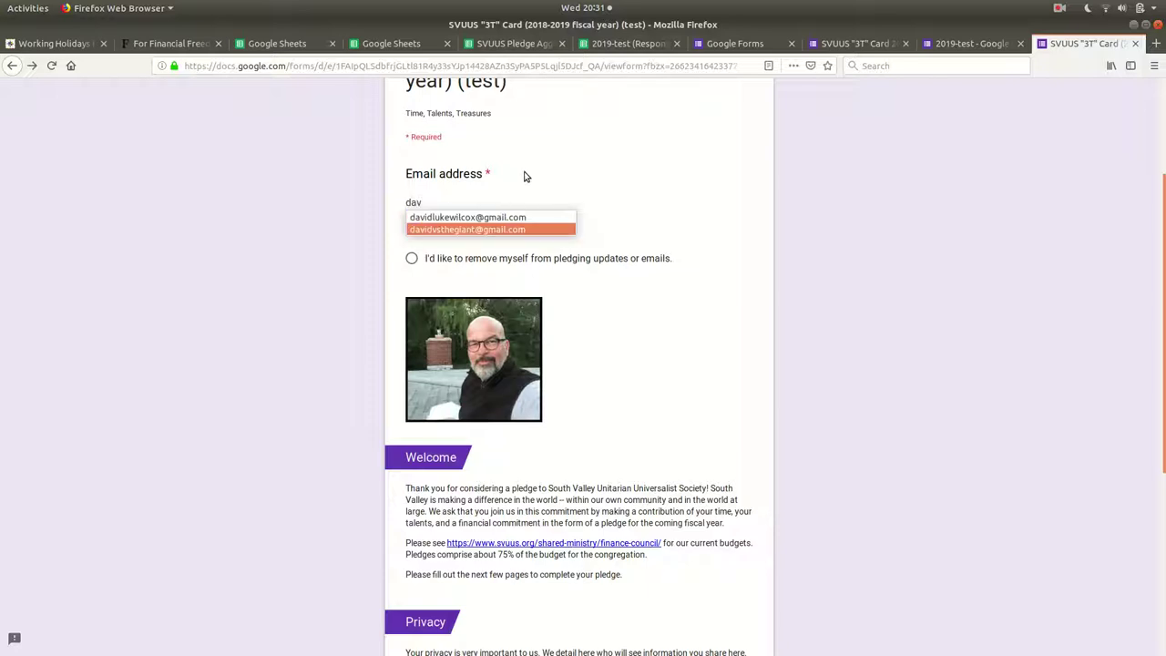
key("Return")
scroll(432, 260, "down", 6)
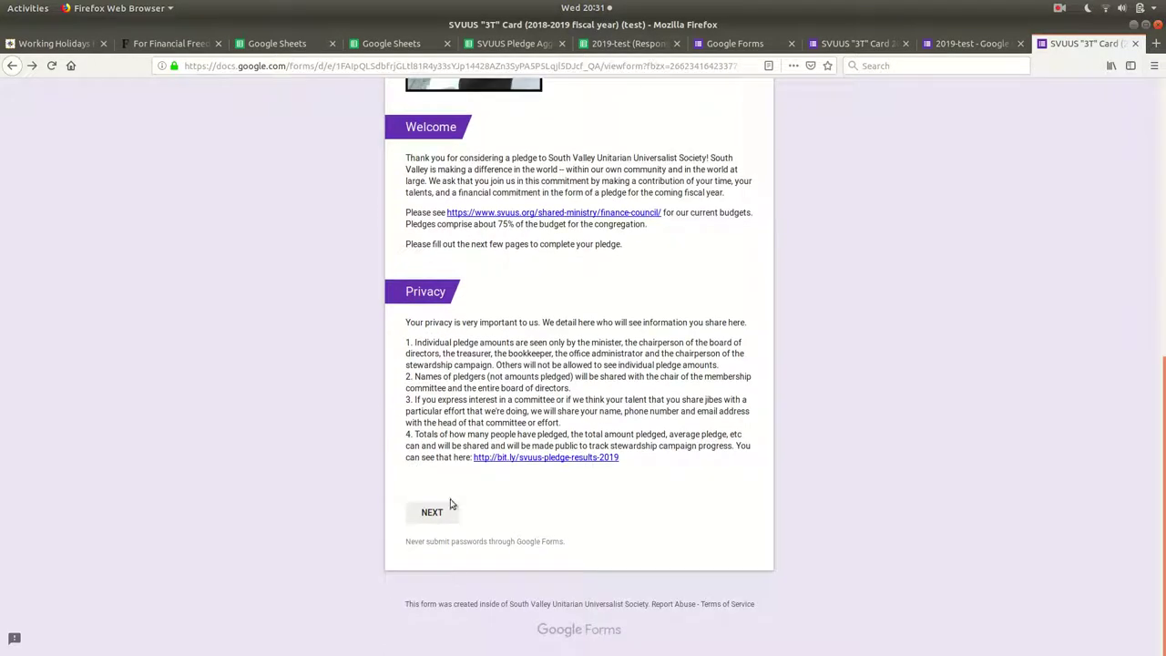
left_click(447, 523)
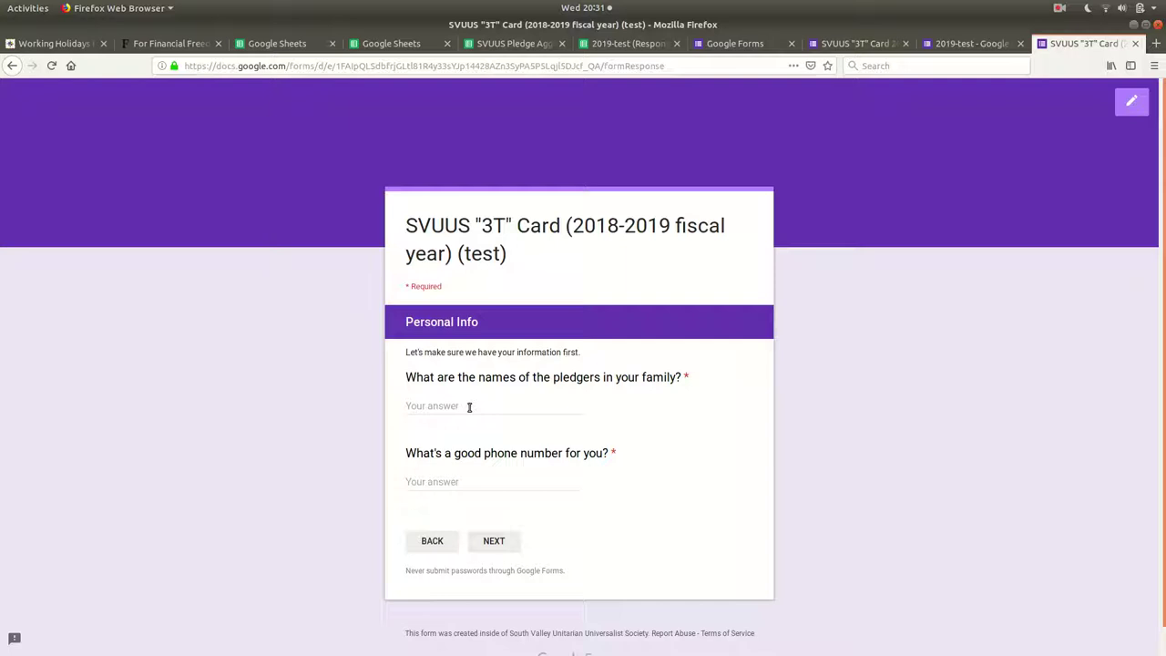
Enter the pledgers' names and phone number on the Personal Info page.
left_click(473, 404)
key("Tab")
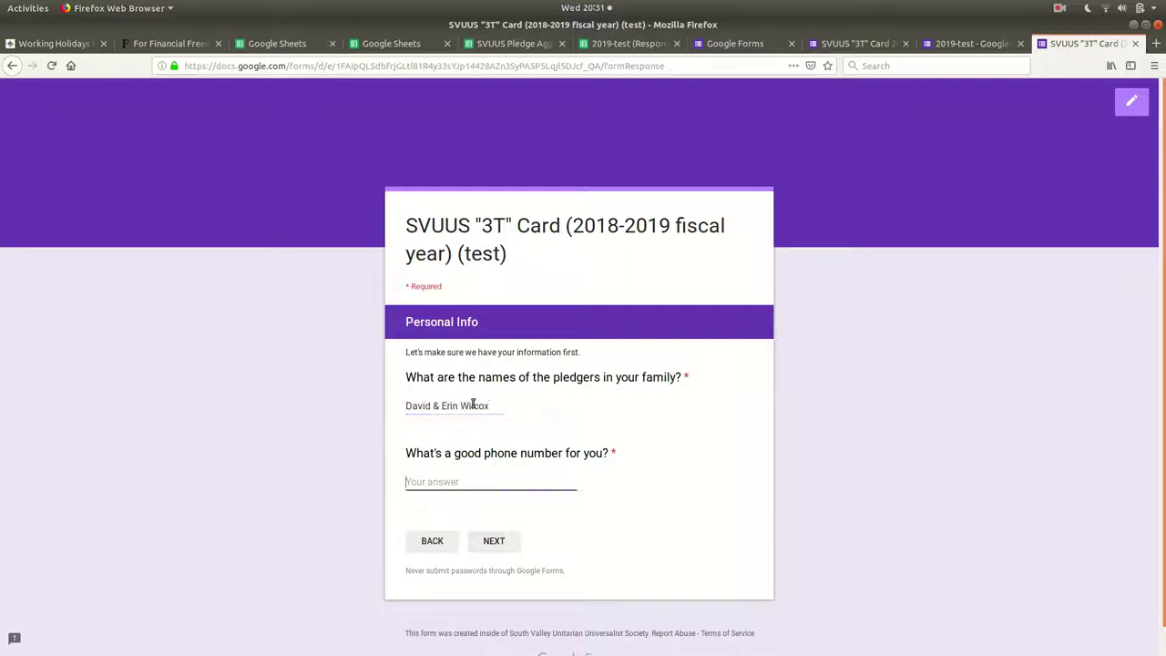
key("Tab")
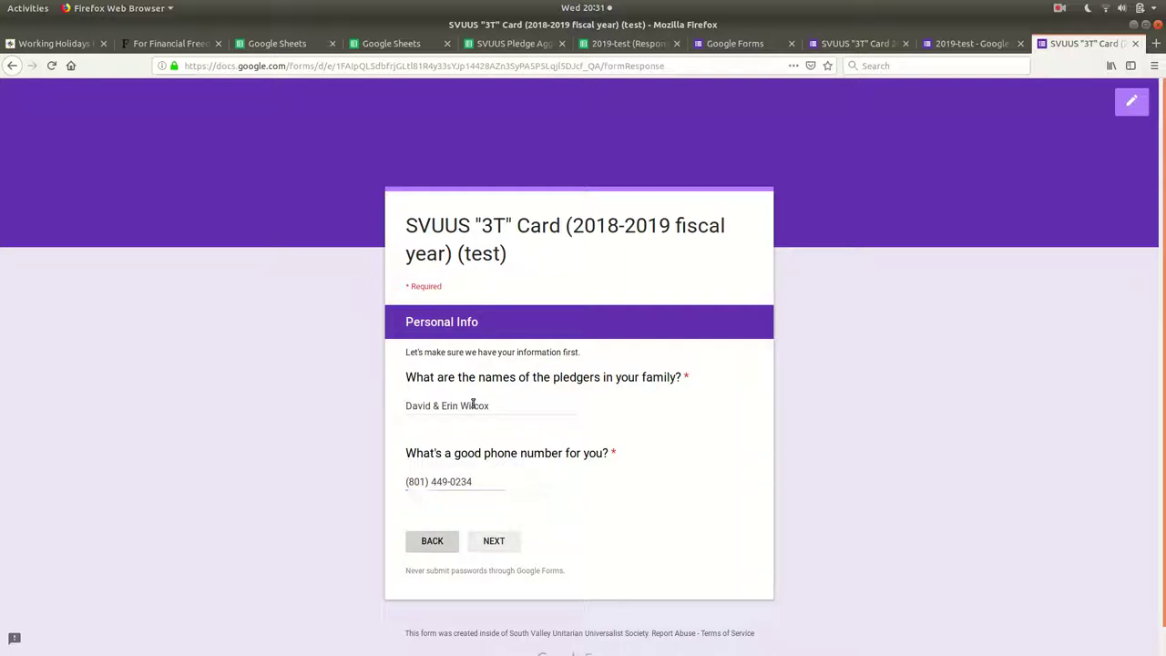
left_click_drag(493, 485, 404, 484)
left_click(401, 484)
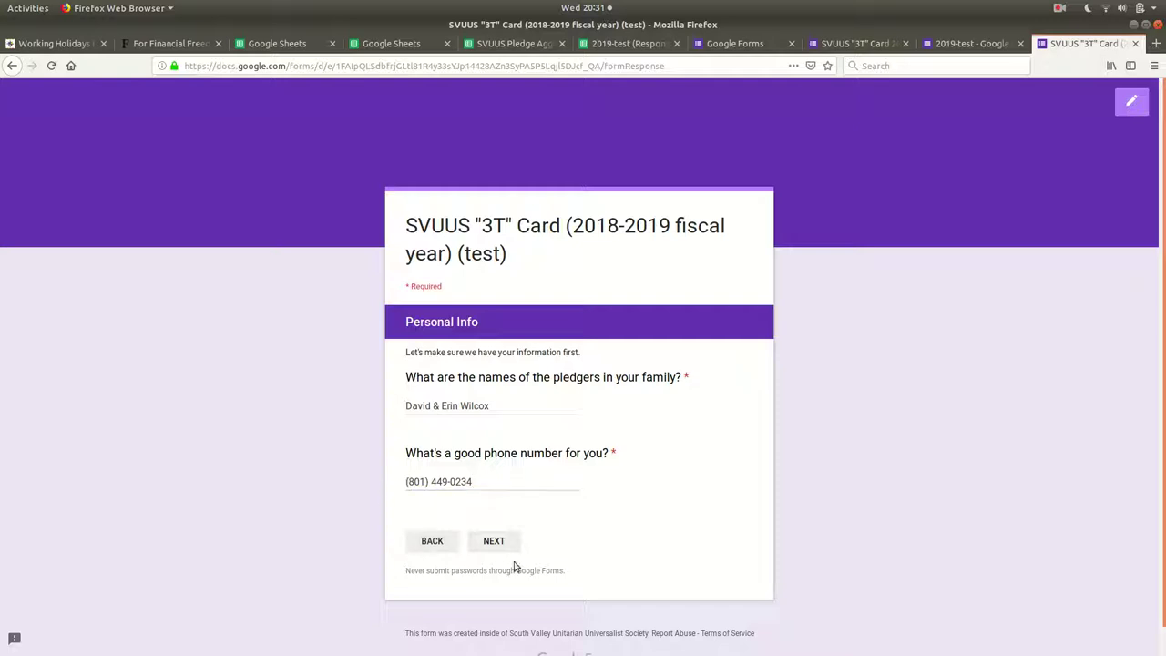
left_click(509, 537)
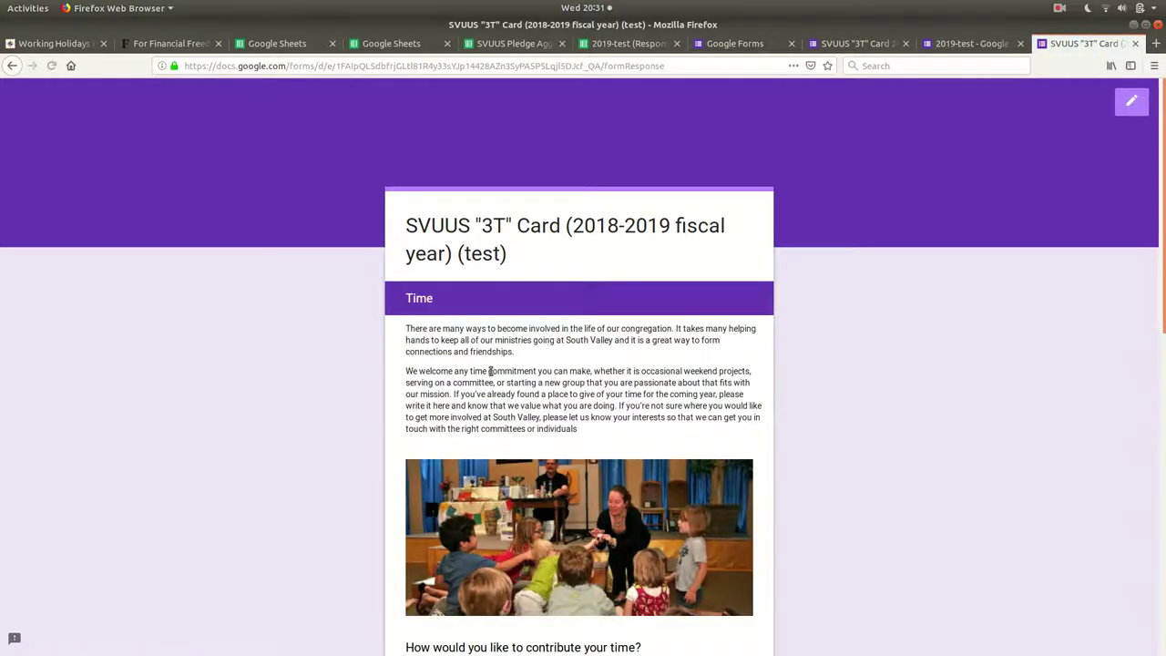
Tick Religious Education (Teenagers), Caring Circle and Campout on the Time page.
scroll(485, 369, "down", 5)
left_click(411, 397)
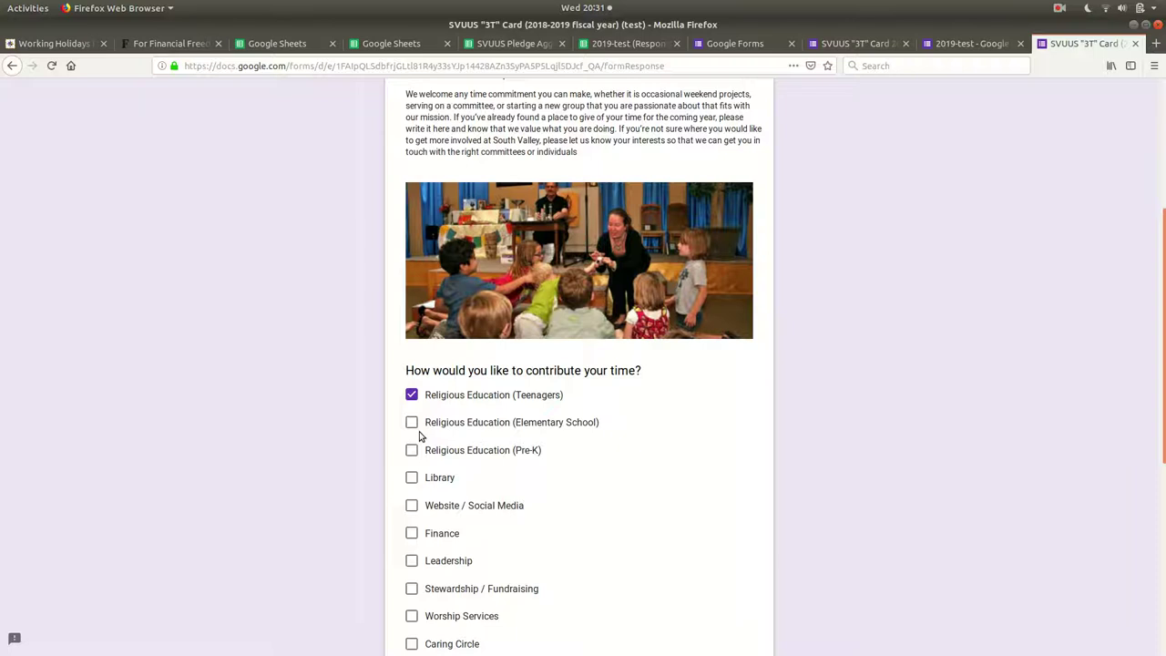
scroll(420, 442, "down", 2)
left_click(412, 438)
scroll(413, 460, "down", 1)
scroll(413, 460, "down", 2)
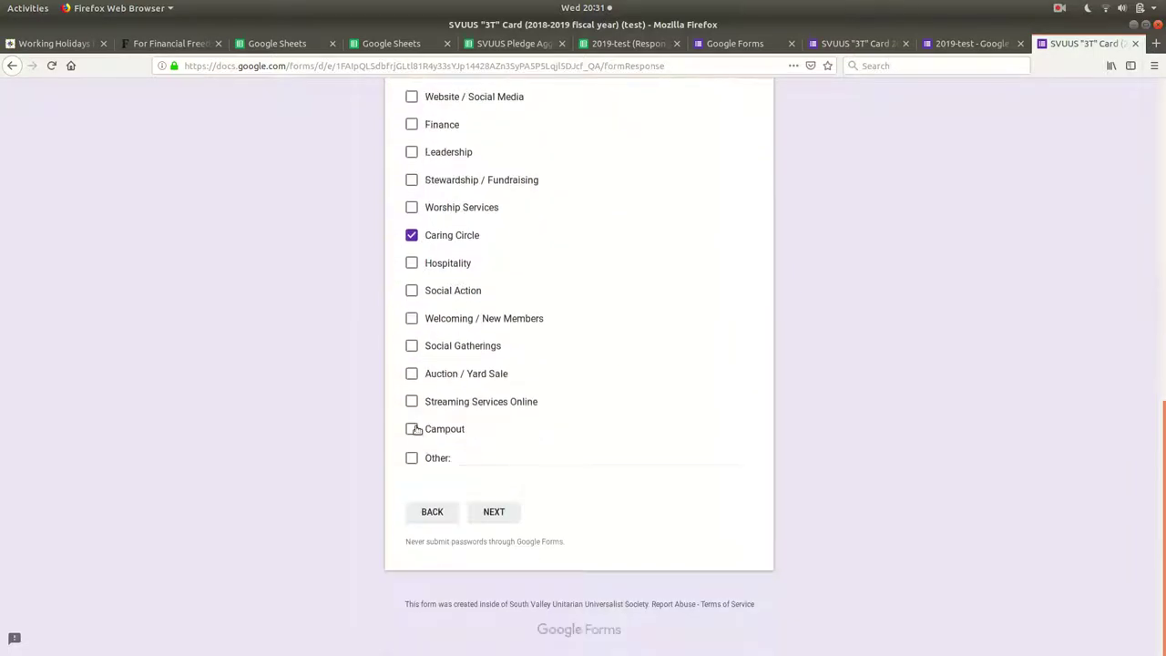
left_click(412, 428)
left_click(489, 510)
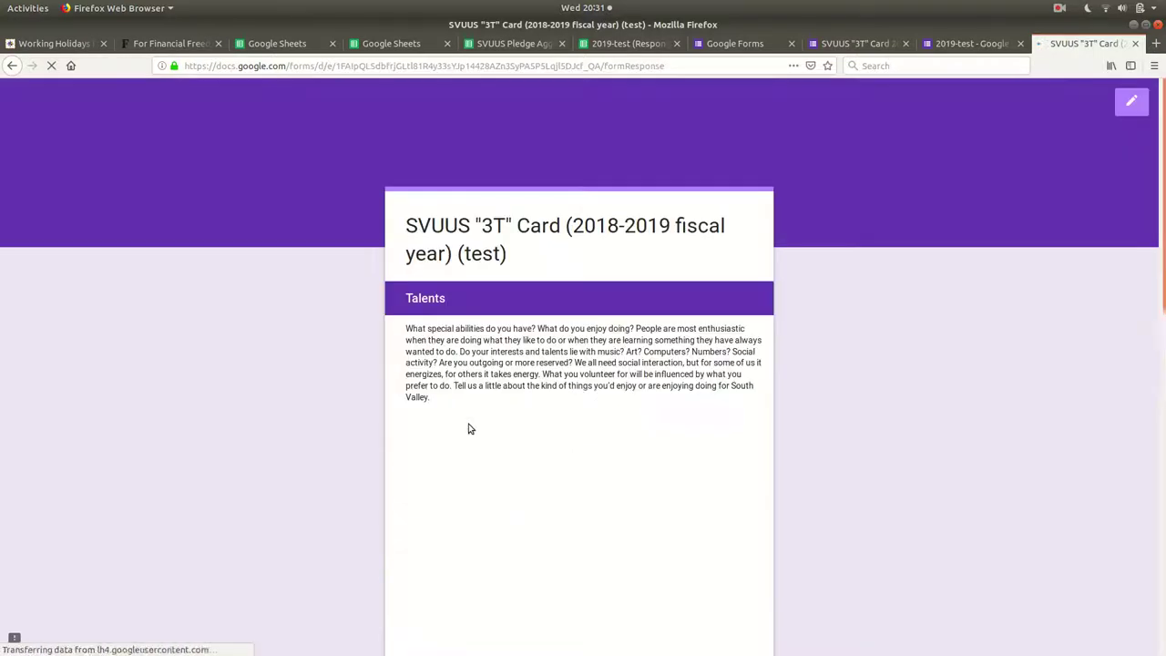
Tick Hospitality, Community Building and Visual Artist as talents.
scroll(468, 427, "down", 3)
scroll(419, 445, "down", 2)
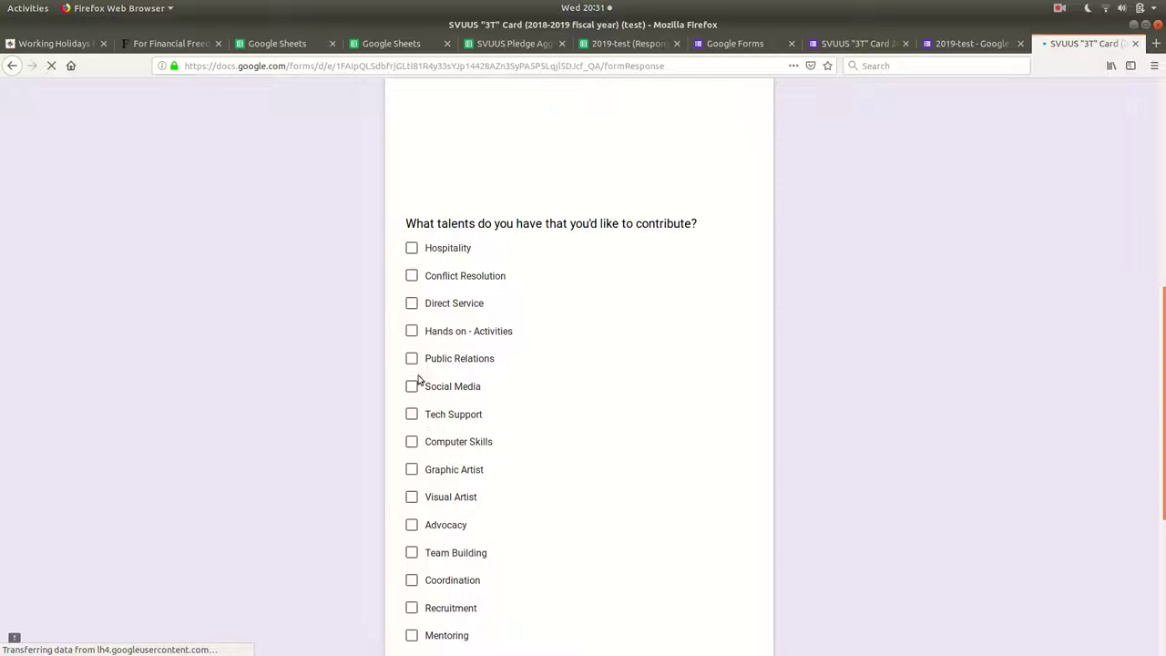
left_click(412, 253)
scroll(398, 365, "down", 3)
left_click(412, 386)
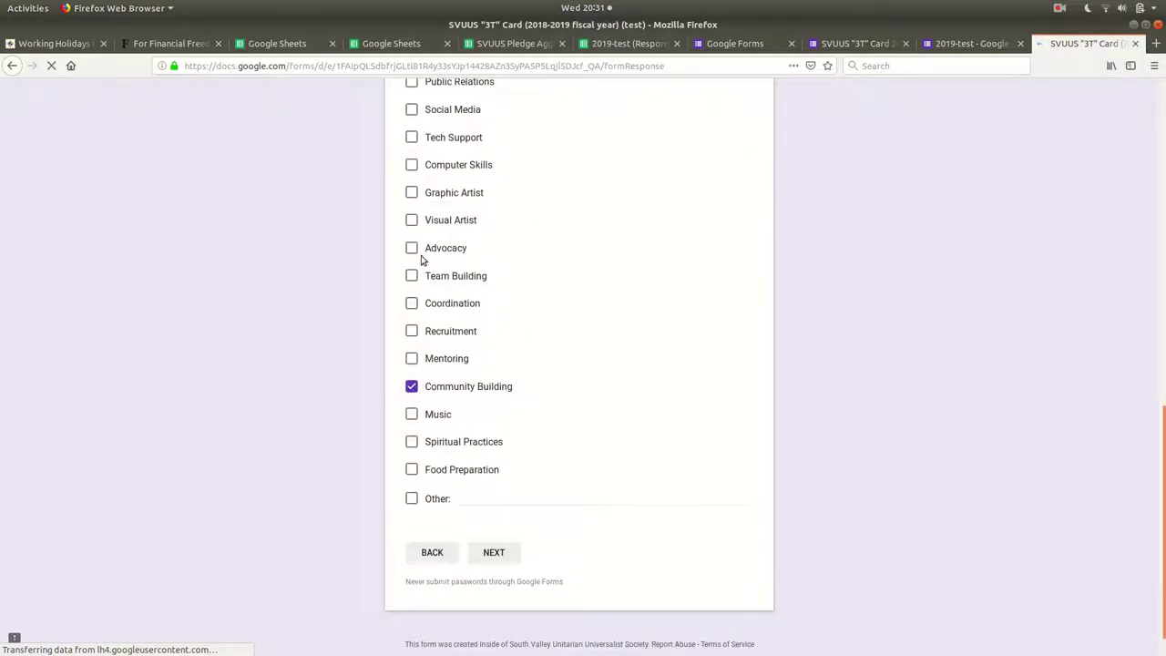
left_click(412, 219)
left_click(512, 553)
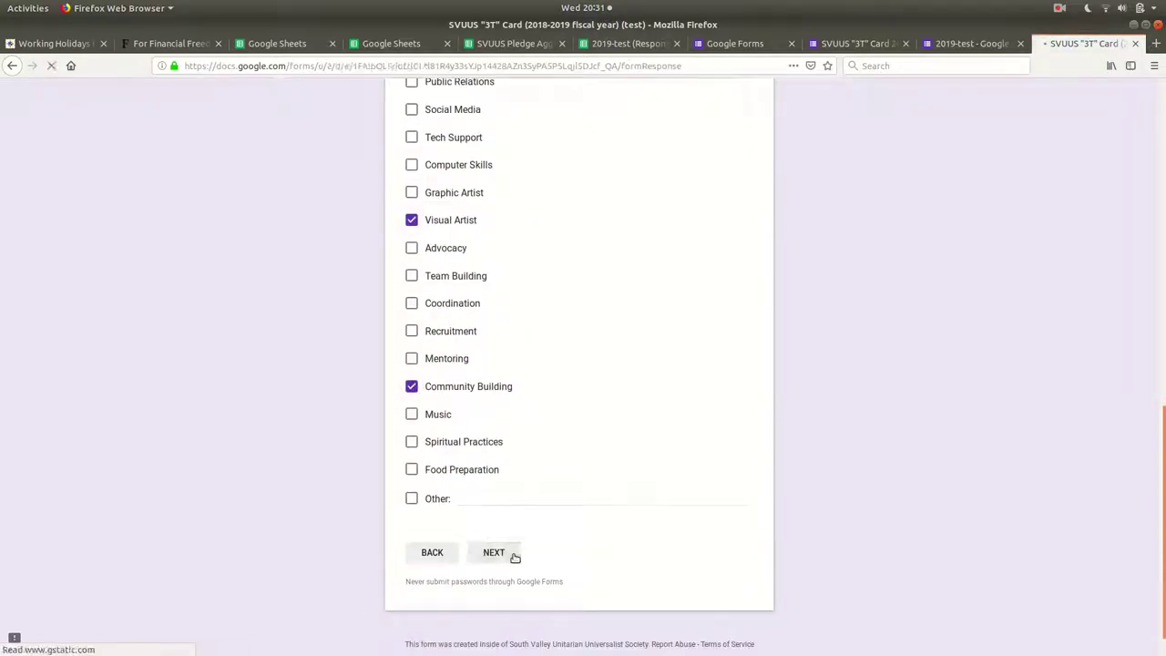
Enter a total pledge of 3600 and choose Yes for automatic deduction.
scroll(508, 522, "down", 6)
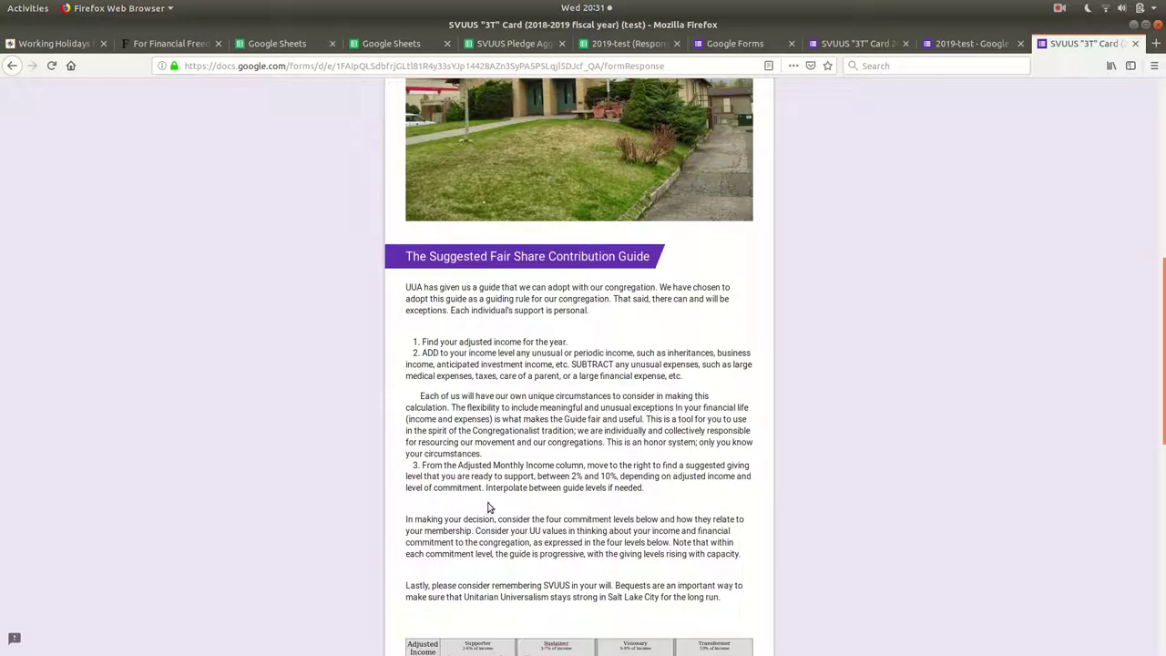
scroll(460, 335, "down", 10)
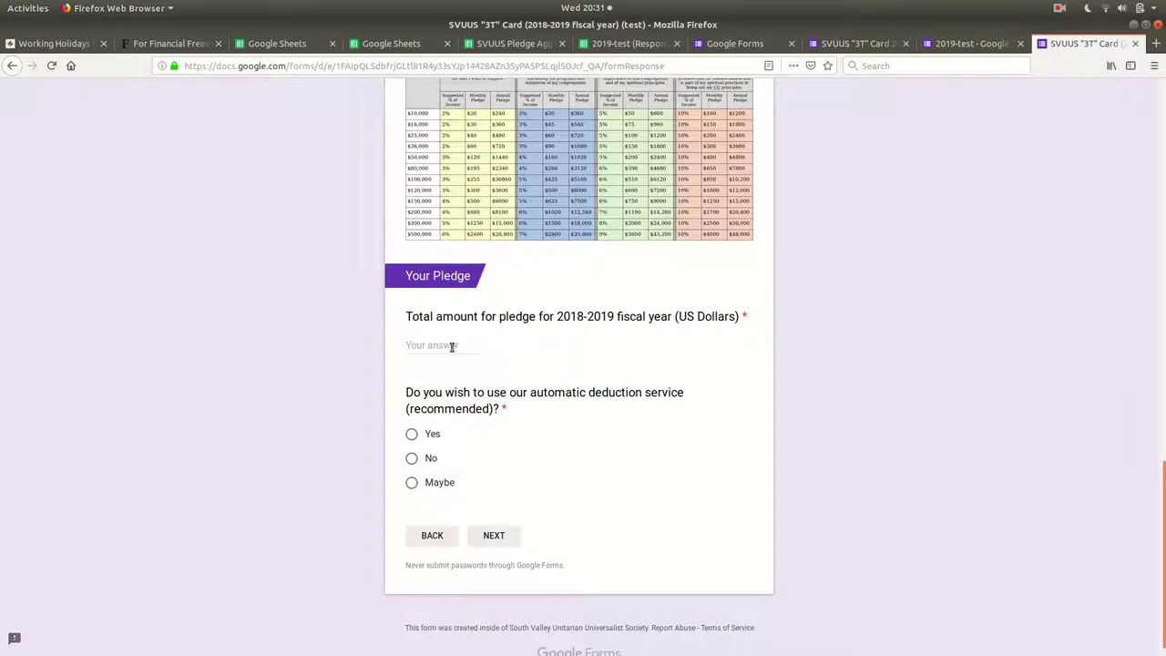
left_click(450, 345)
type("3600")
key("Tab")
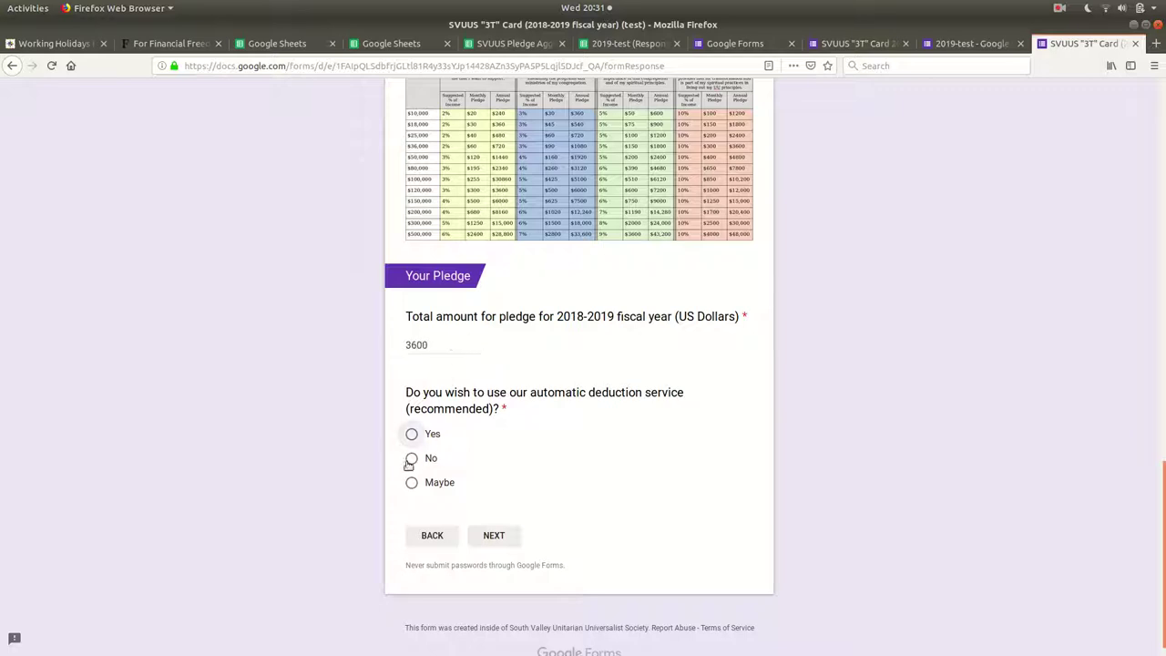
left_click(412, 435)
left_click(493, 536)
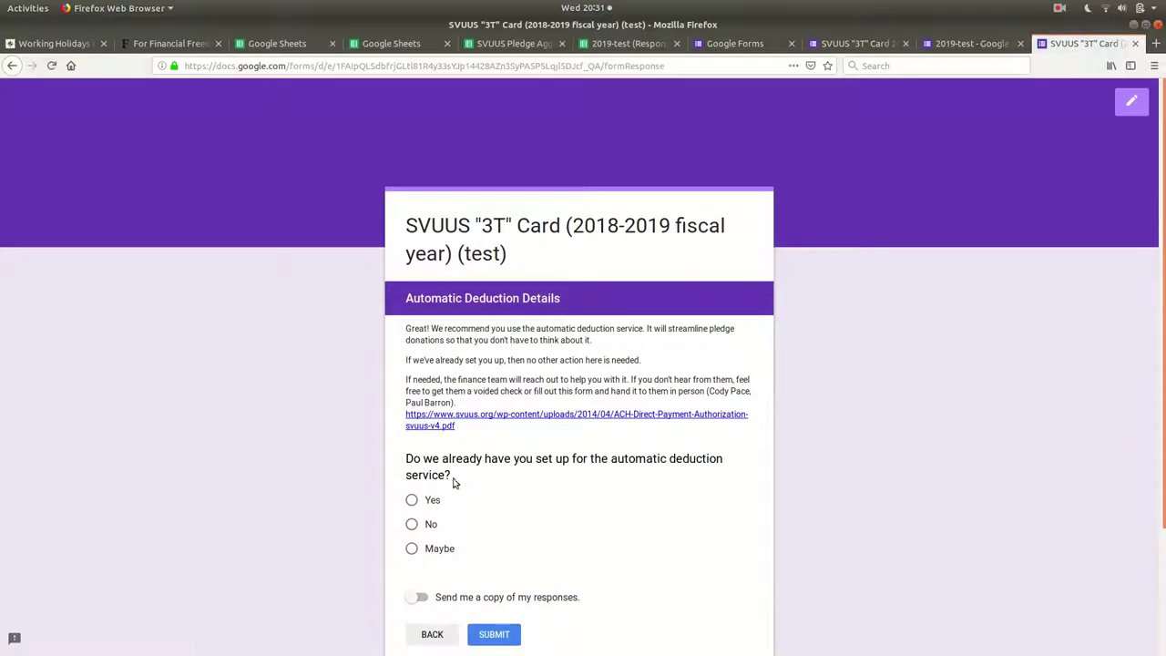
Review the automatic deduction setup instructions, submit, and read the thank-you message.
scroll(423, 485, "down", 2)
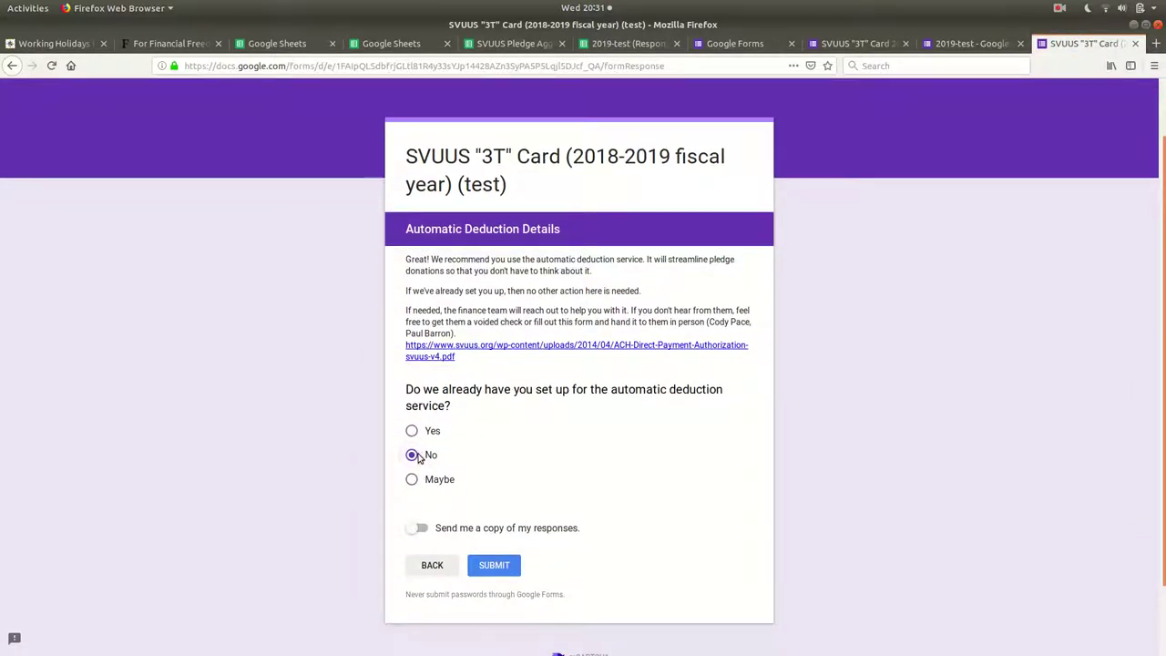
left_click_drag(411, 293, 465, 421)
left_click(466, 422)
left_click(492, 565)
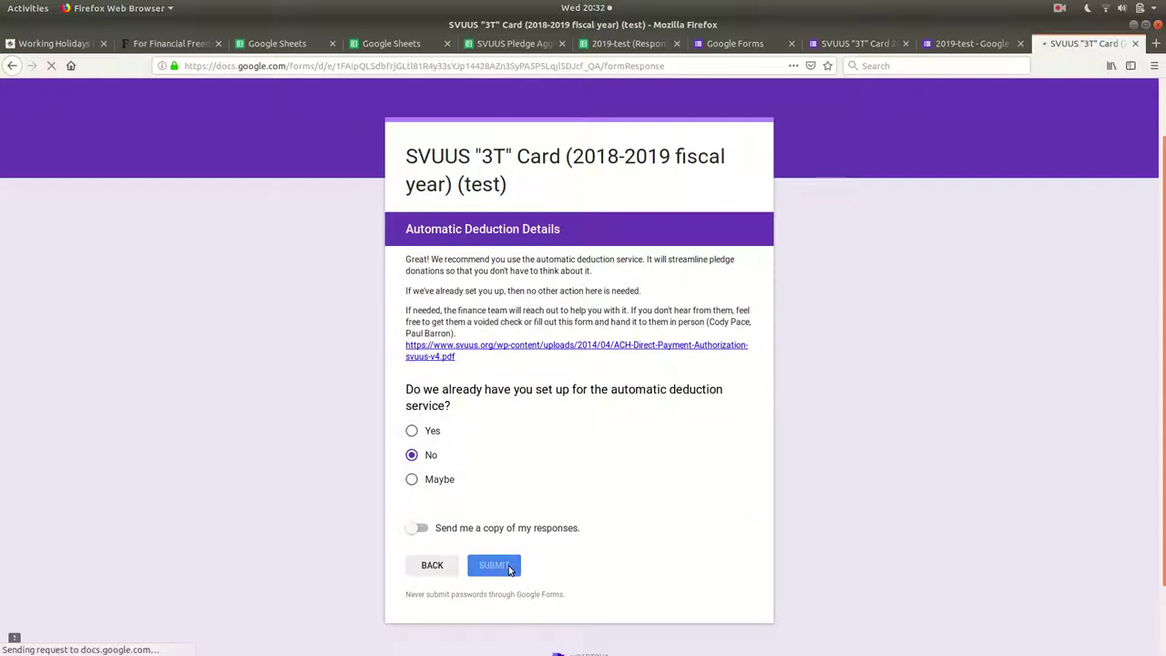
triple_click(527, 311)
left_click(534, 190)
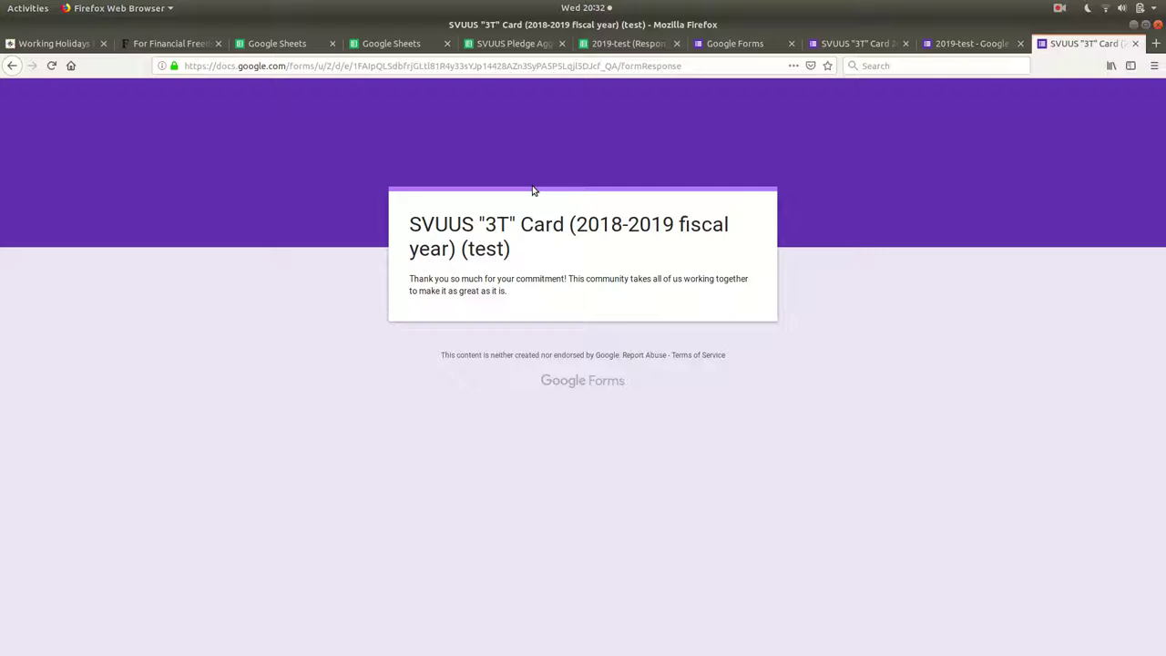
Inspect the new 3600 response in row 27 of Form Responses 1.
left_click(625, 48)
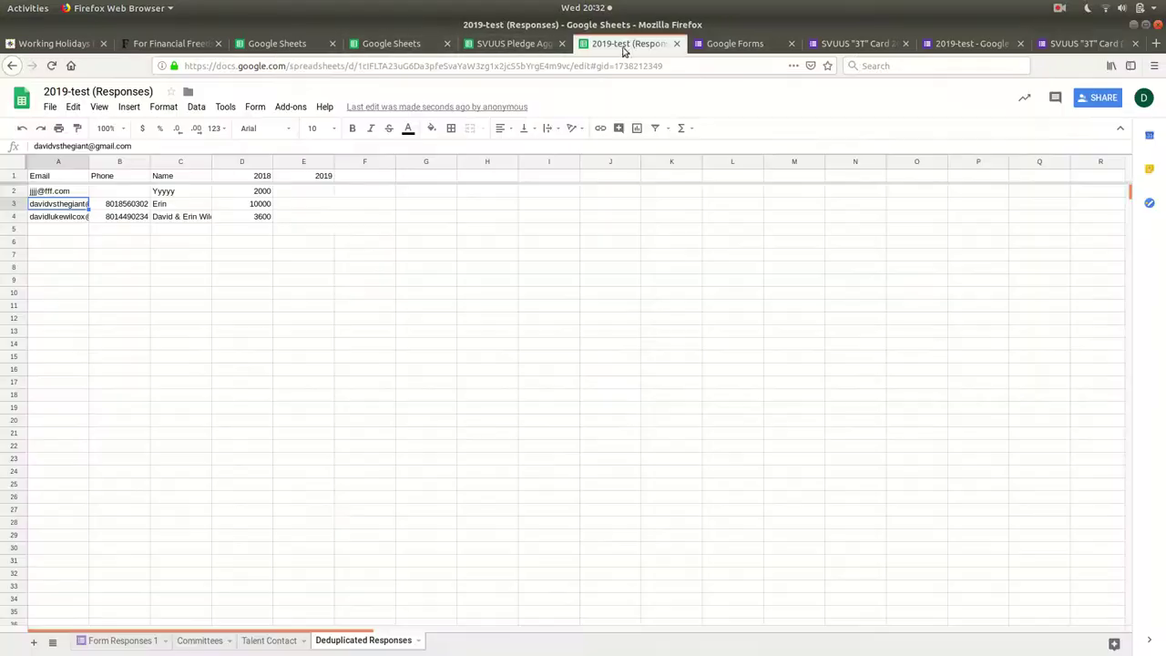
left_click(123, 640)
left_click_drag(61, 510, 990, 513)
left_click(989, 510)
left_click_drag(756, 511, 7, 513)
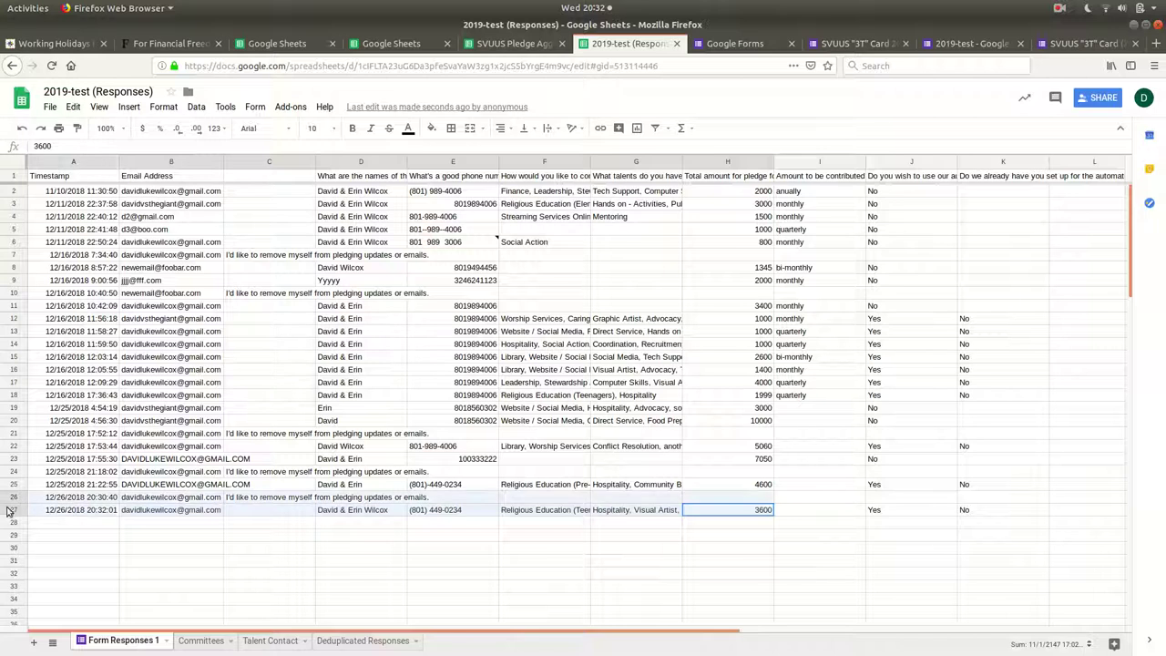
left_click(60, 512)
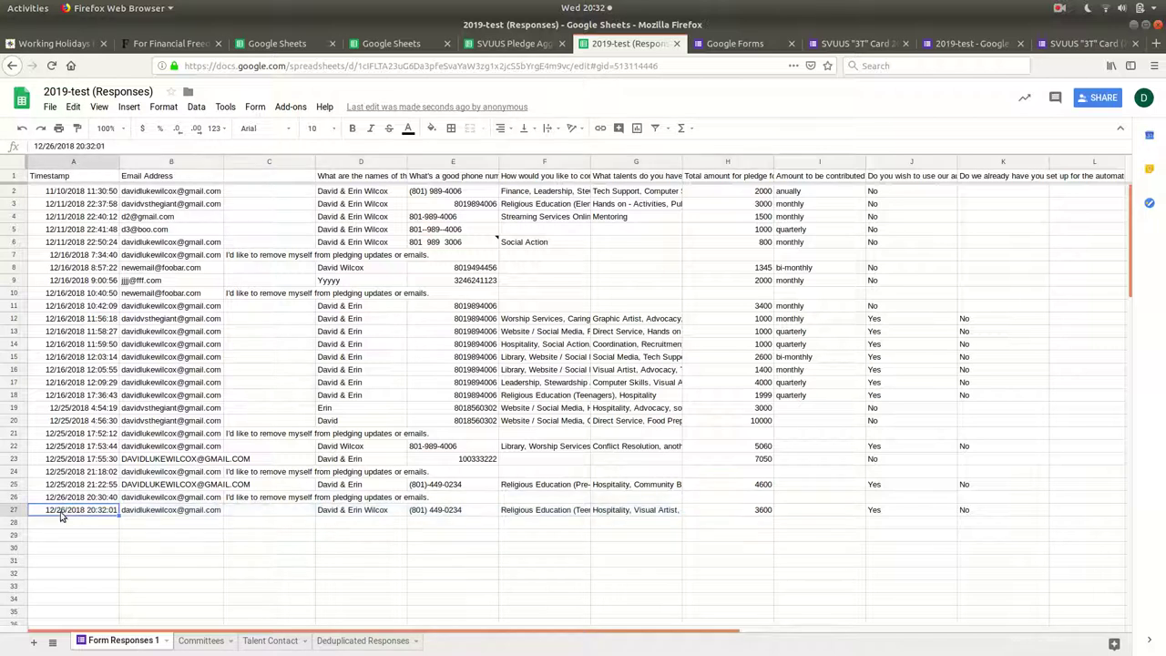
Check the newest pledger's row 4 with 3600 in Deduplicated Responses.
left_click(355, 641)
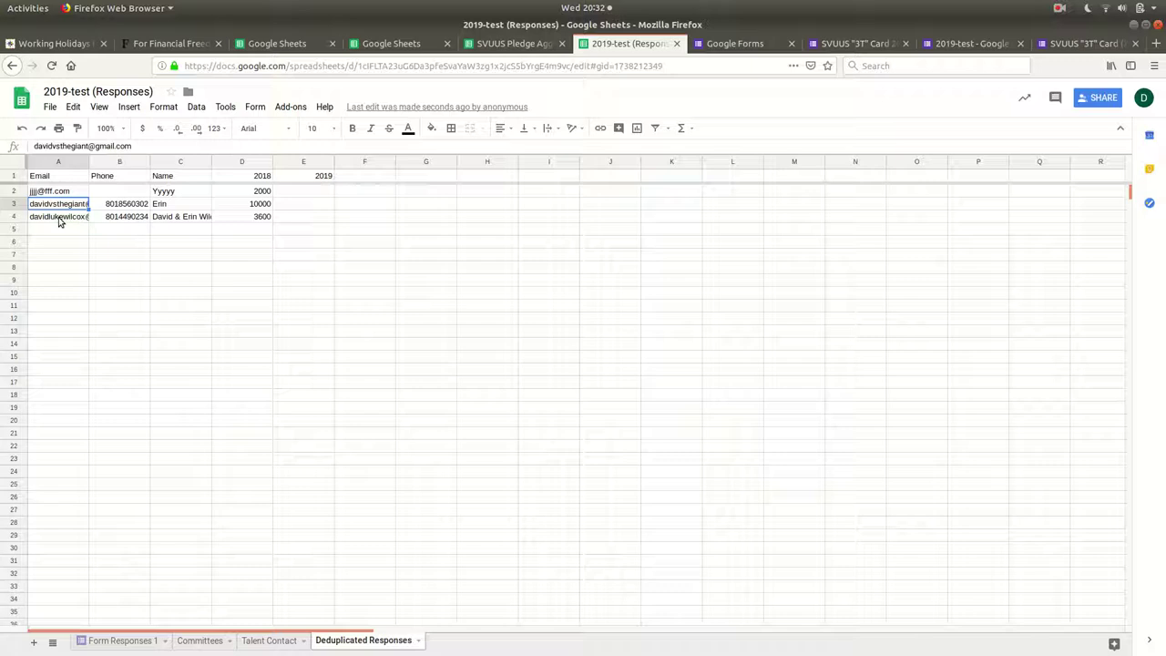
left_click_drag(59, 218, 253, 221)
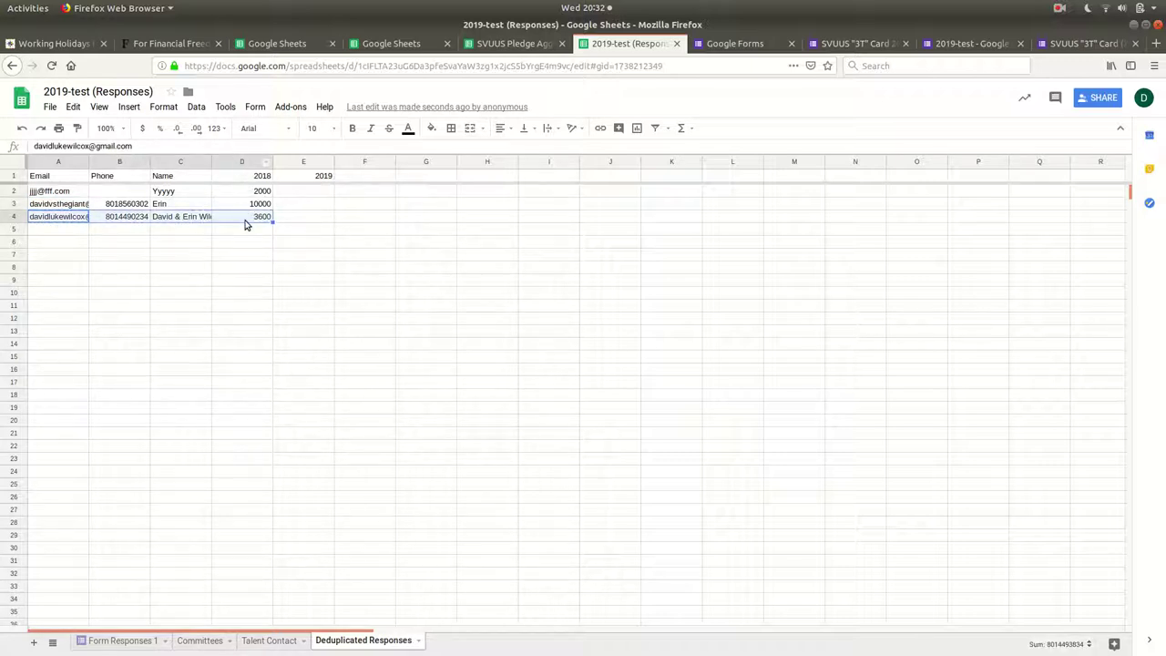
left_click(249, 217)
left_click_drag(255, 220, 50, 221)
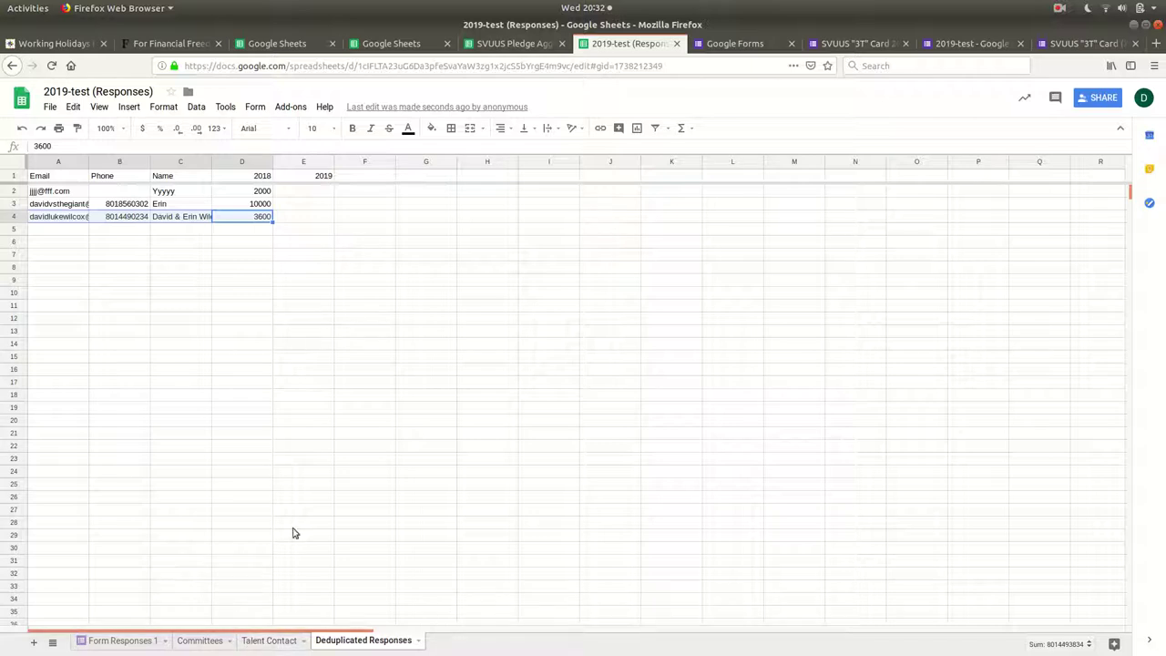
Inspect the committees chosen in cell F27 of Form Responses 1.
left_click(123, 642)
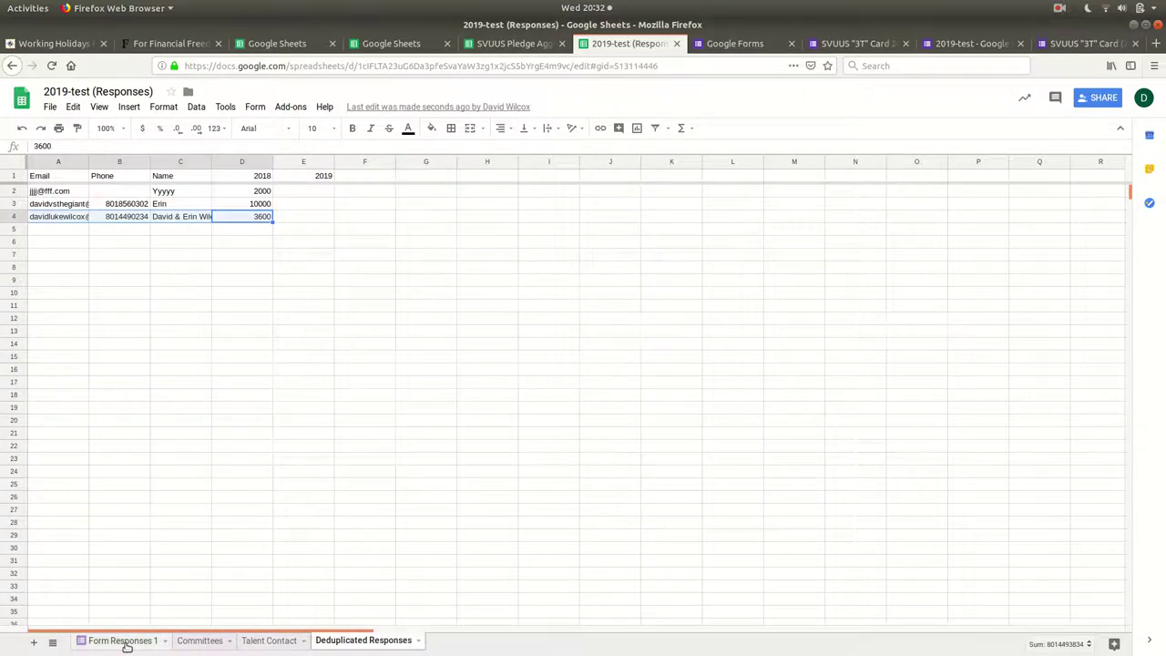
left_click(553, 510)
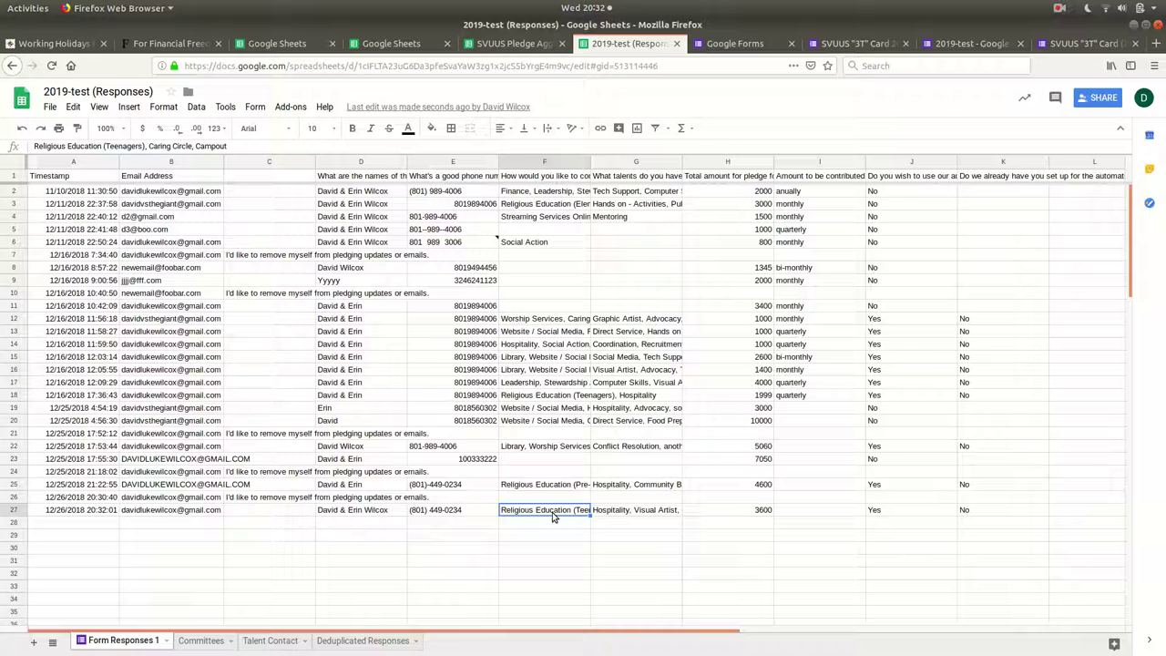
left_click_drag(97, 146, 213, 148)
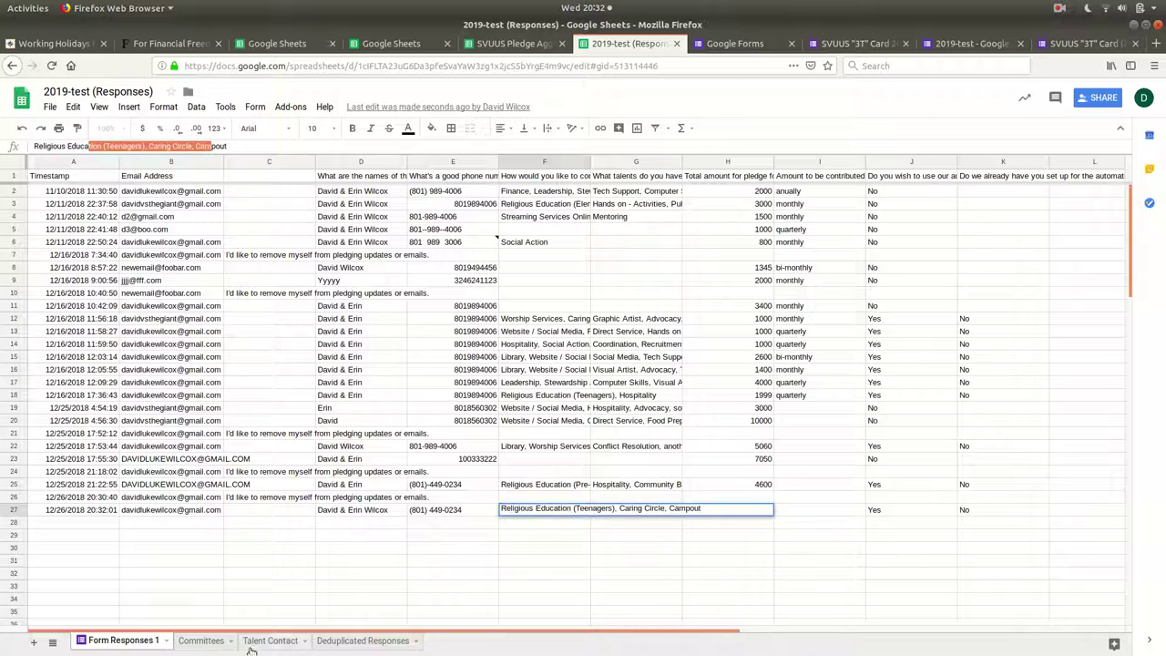
Look over the Committees and Talent Contact sheets, then head to gmail.com in a new tab.
left_click(199, 641)
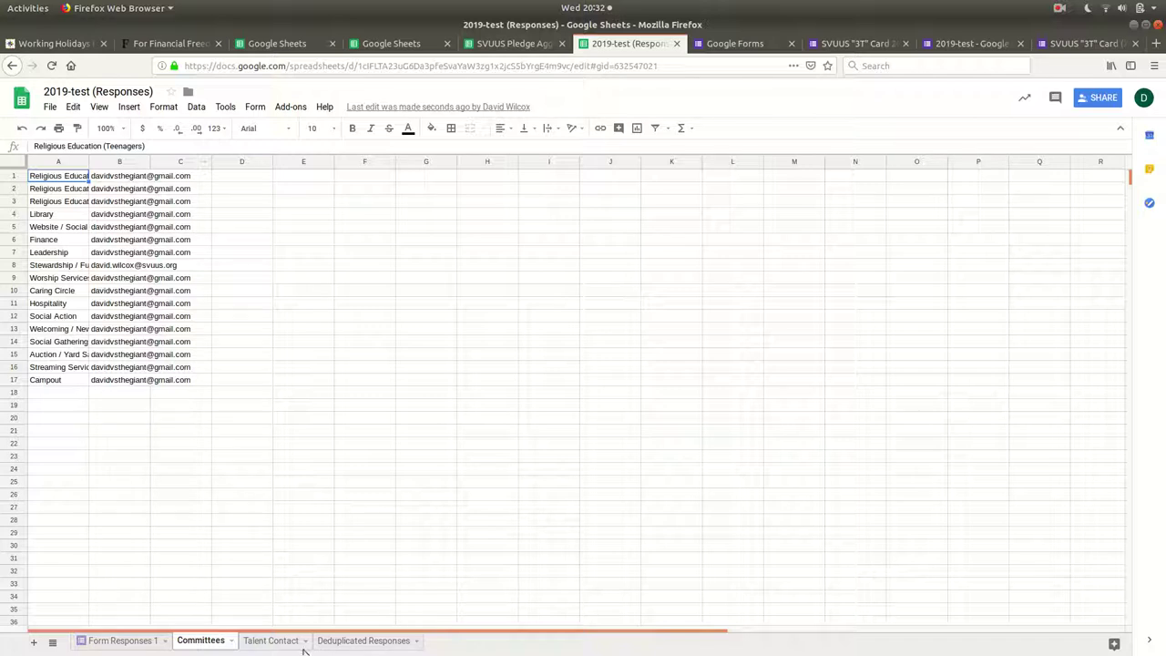
left_click(273, 643)
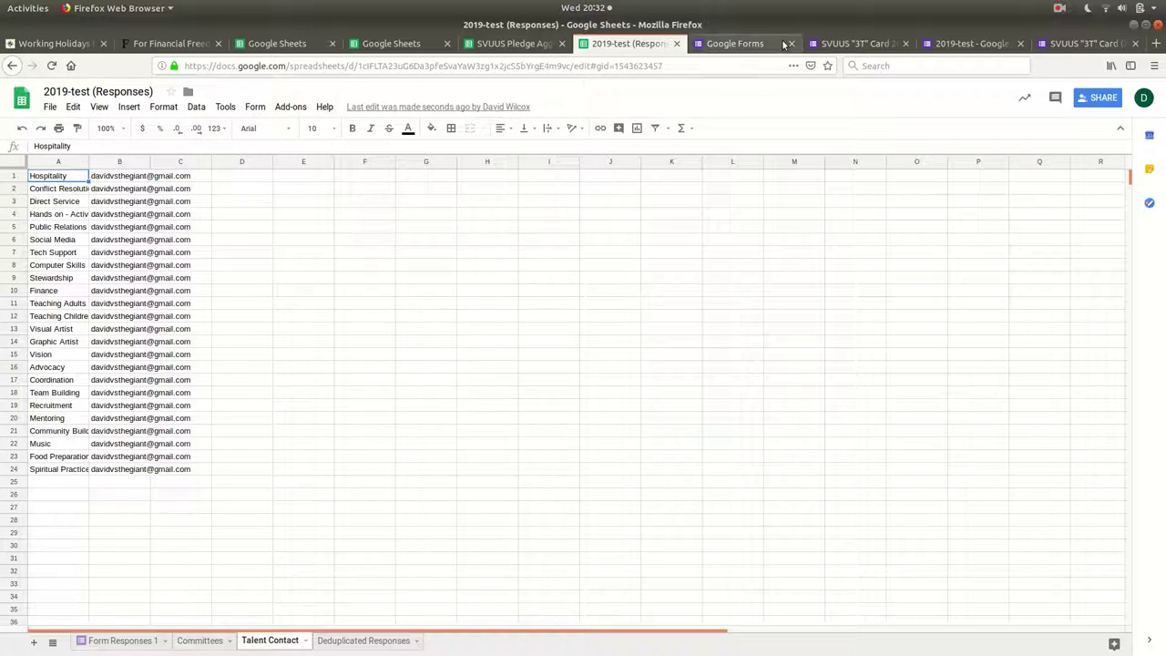
key("ctrl+t")
type("gmail.com")
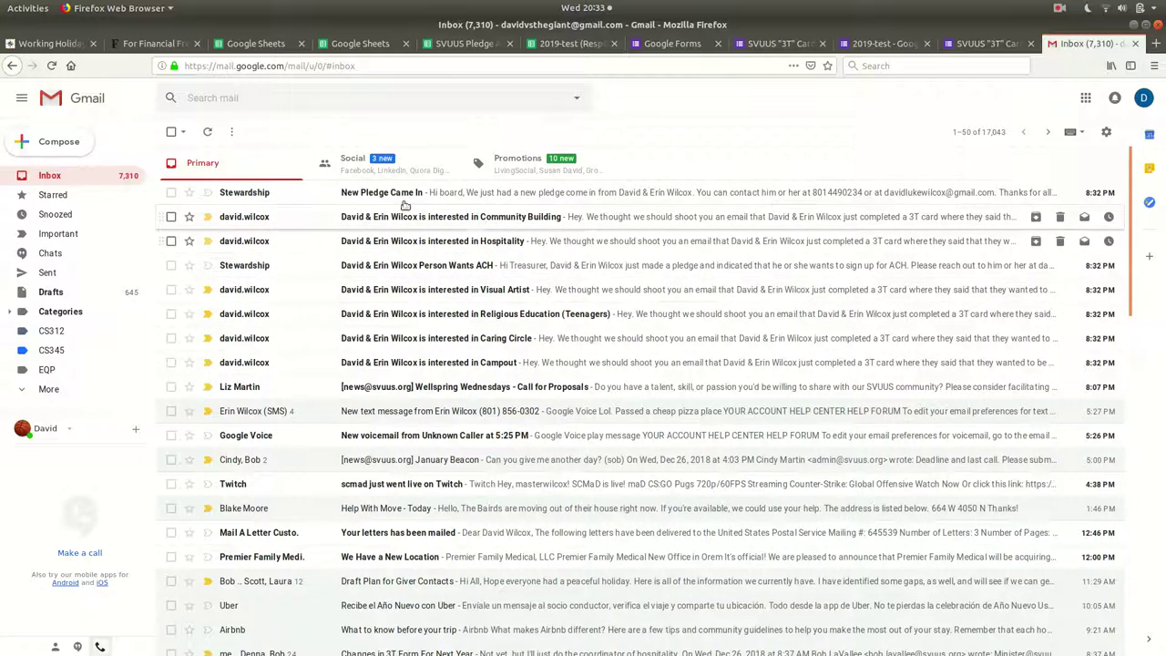
Read the New Pledge Came In email and the Hospitality interest email, then reopen the pledge notice.
left_click(383, 195)
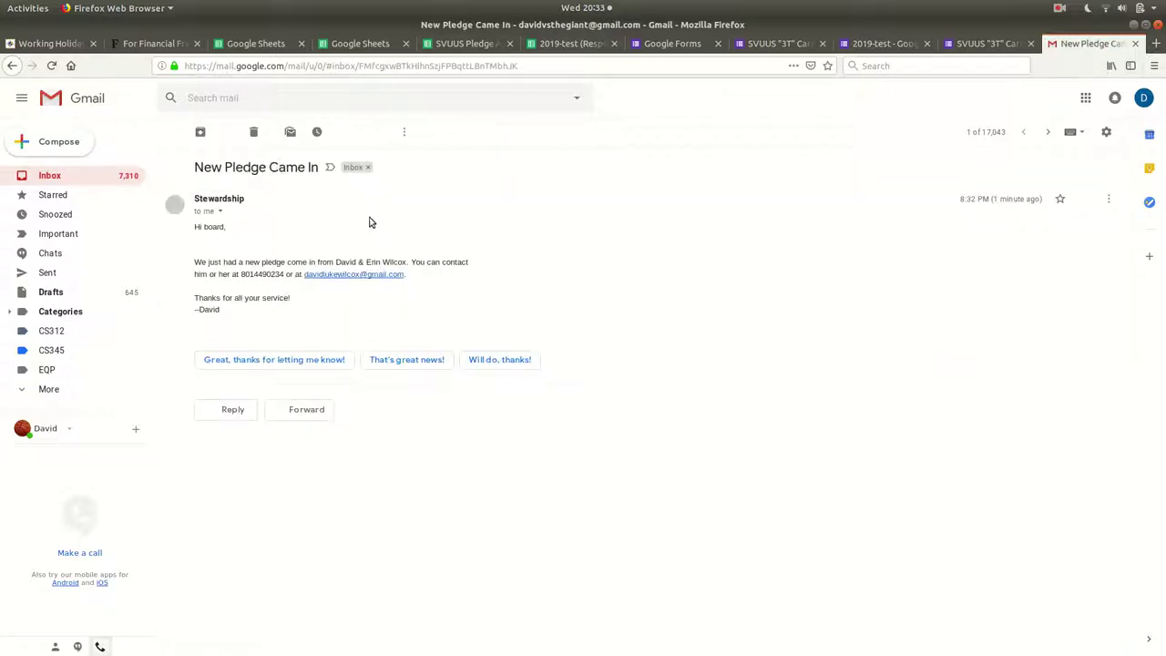
left_click(11, 65)
left_click(455, 239)
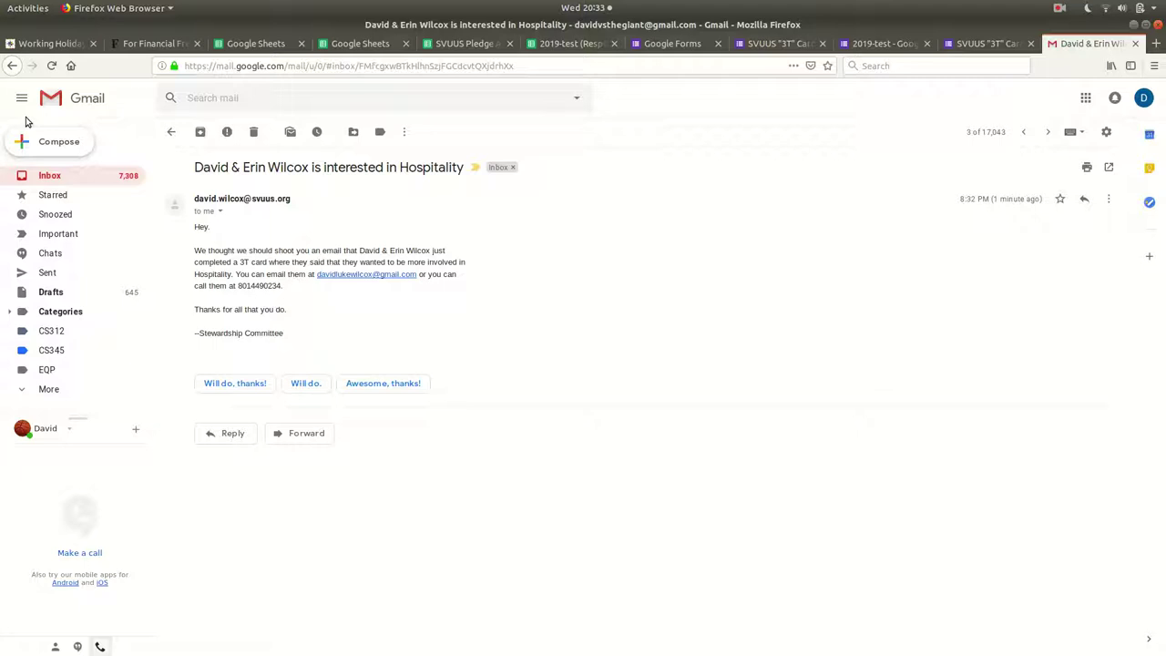
left_click(14, 62)
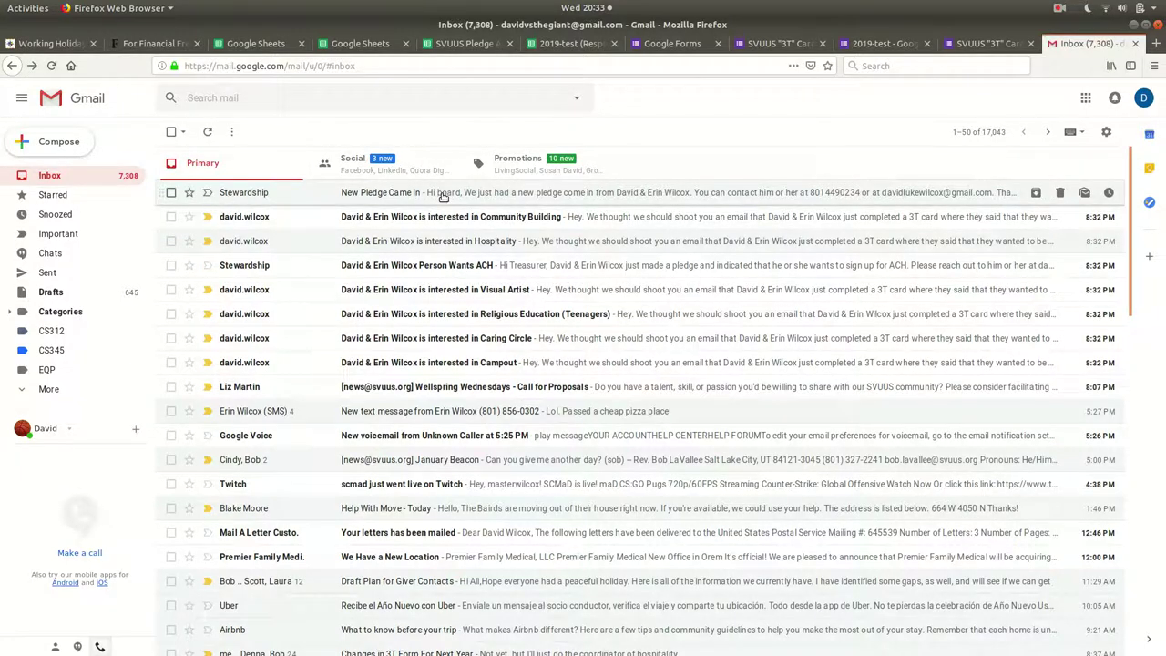
left_click(440, 194)
Check the Pledge Aggregates chart and the newest pledger in Deduplicated Responses row 4.
left_click(12, 67)
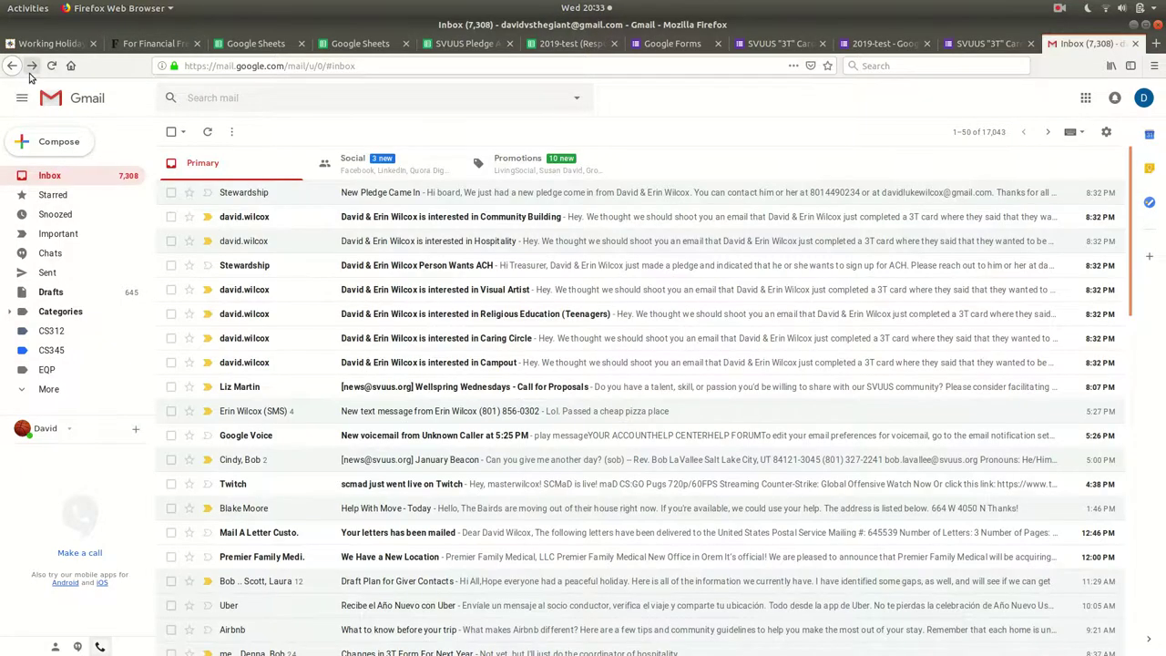
left_click(436, 44)
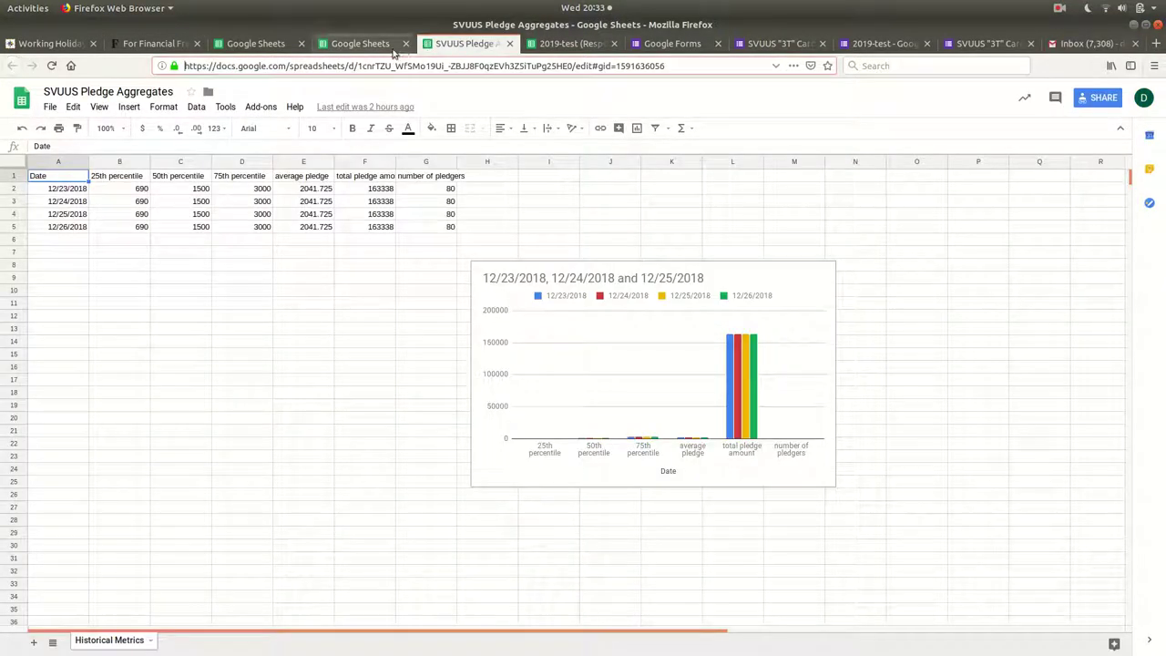
left_click(586, 43)
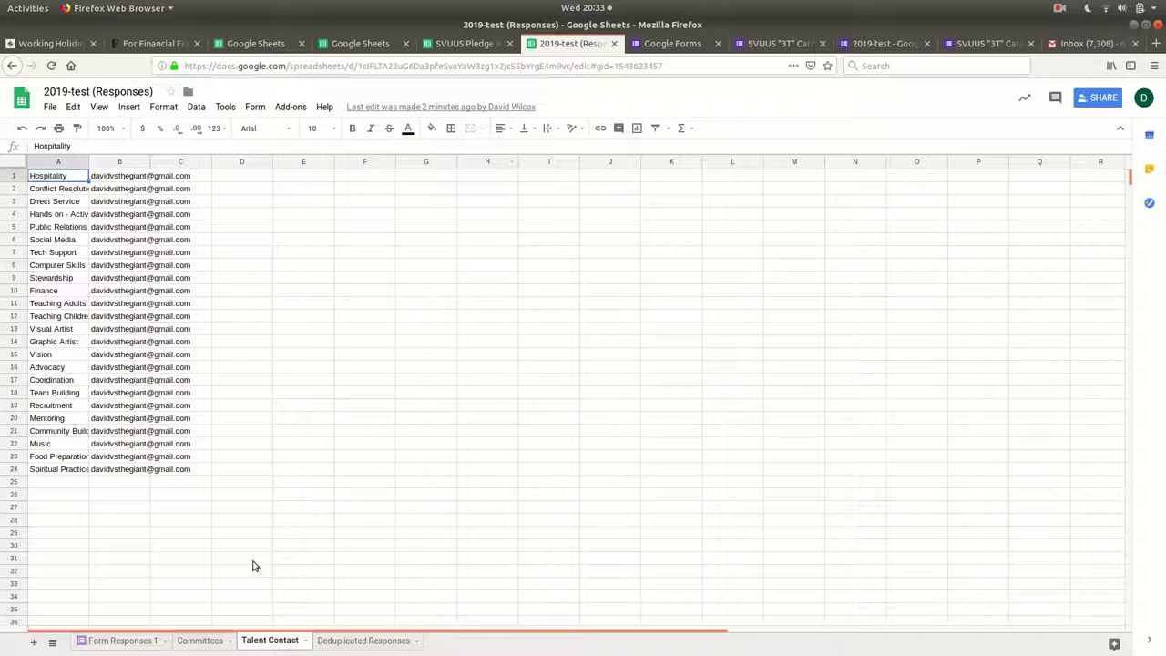
left_click(353, 640)
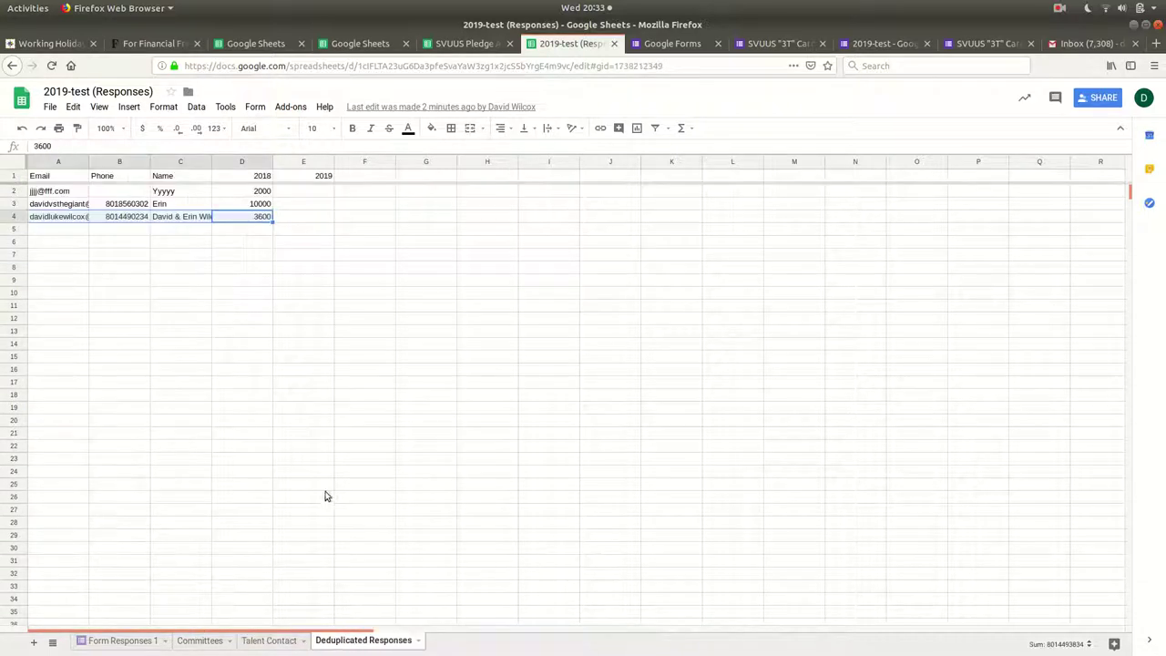
left_click(155, 204)
left_click(78, 218)
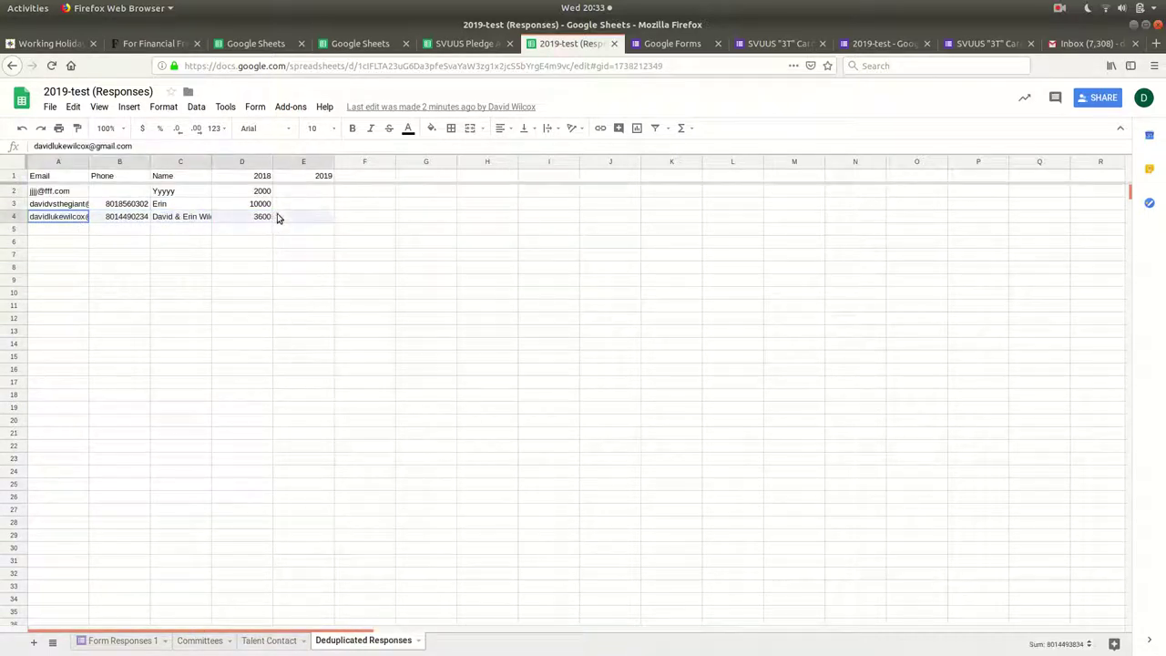
left_click_drag(279, 219, 279, 219)
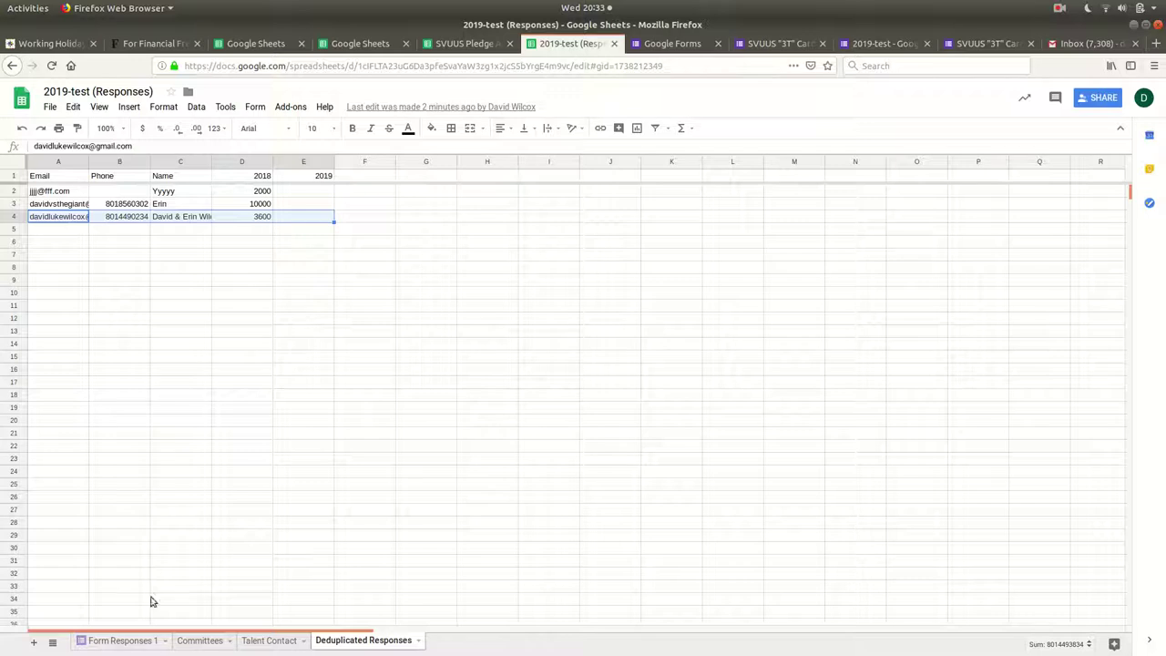
Review the two latest responses, rows 26–27, in Form Responses 1, then return to Emacs.
left_click(122, 642)
left_click(66, 498)
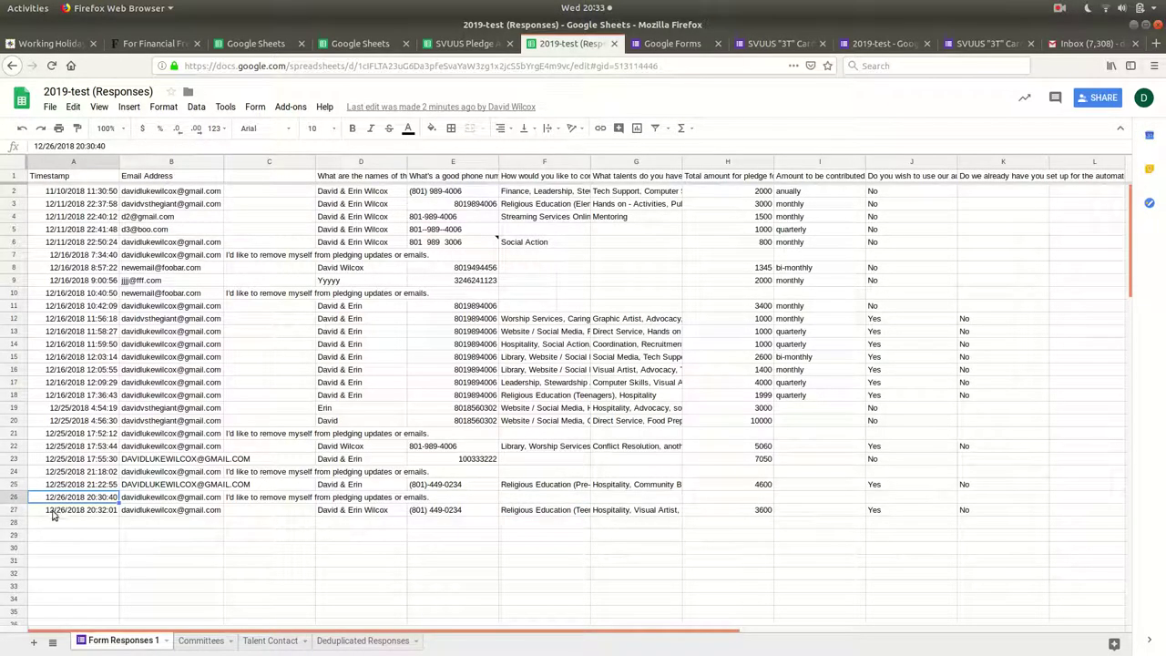
left_click_drag(53, 516, 966, 499)
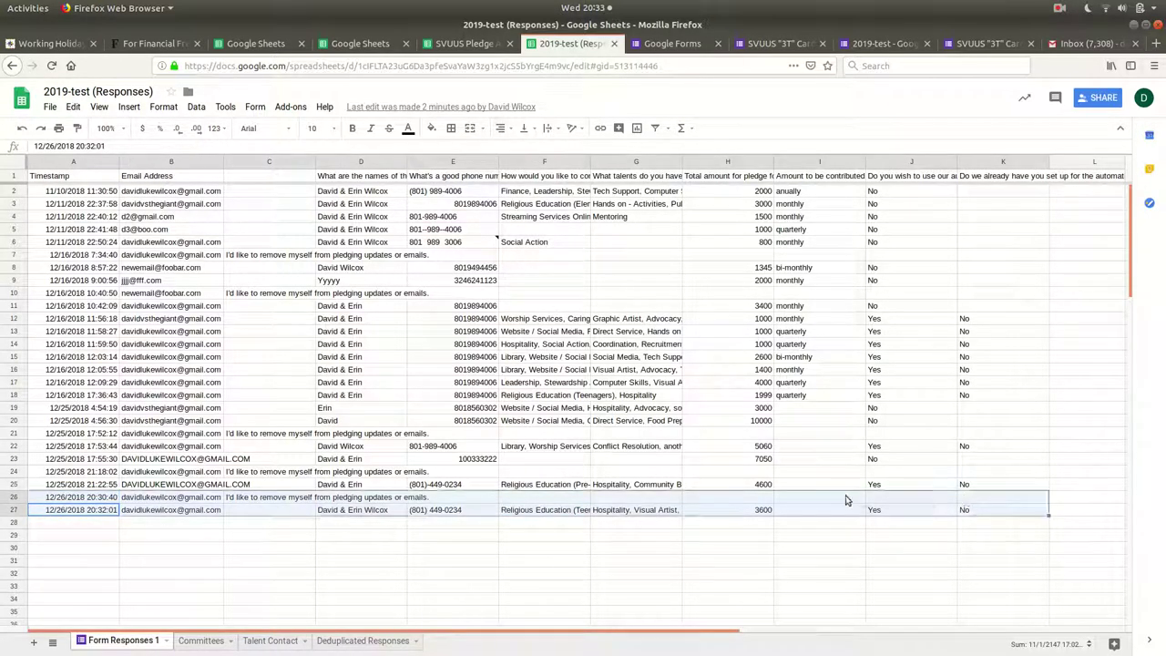
left_click_drag(766, 513, 756, 460)
left_click(729, 498)
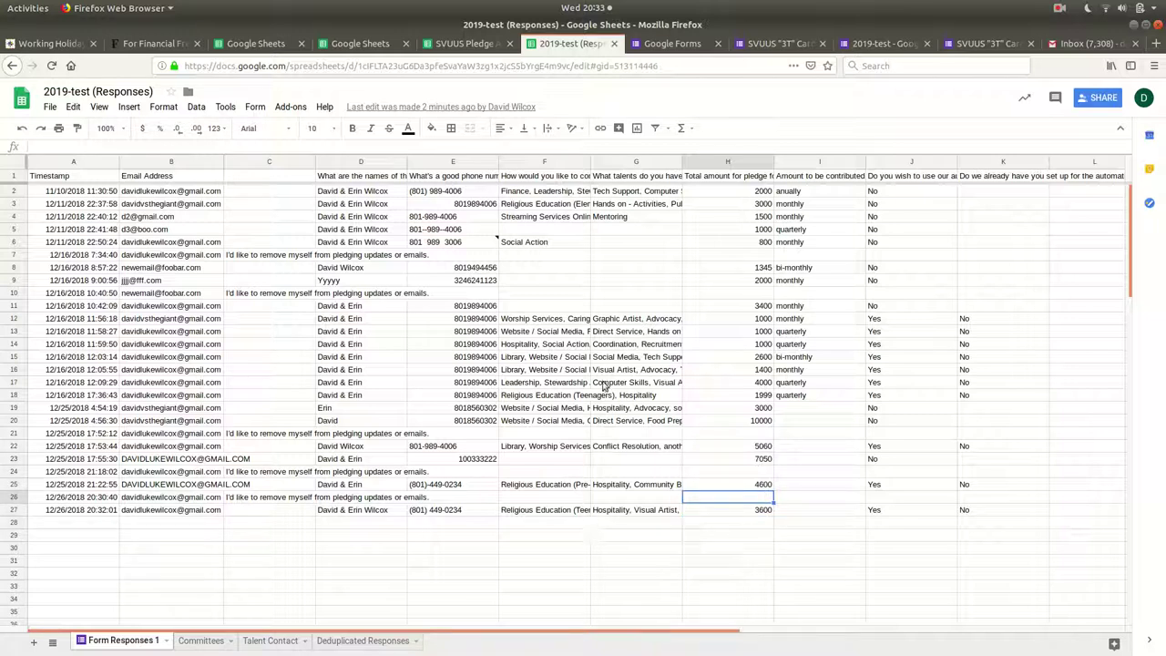
key("alt+Tab")
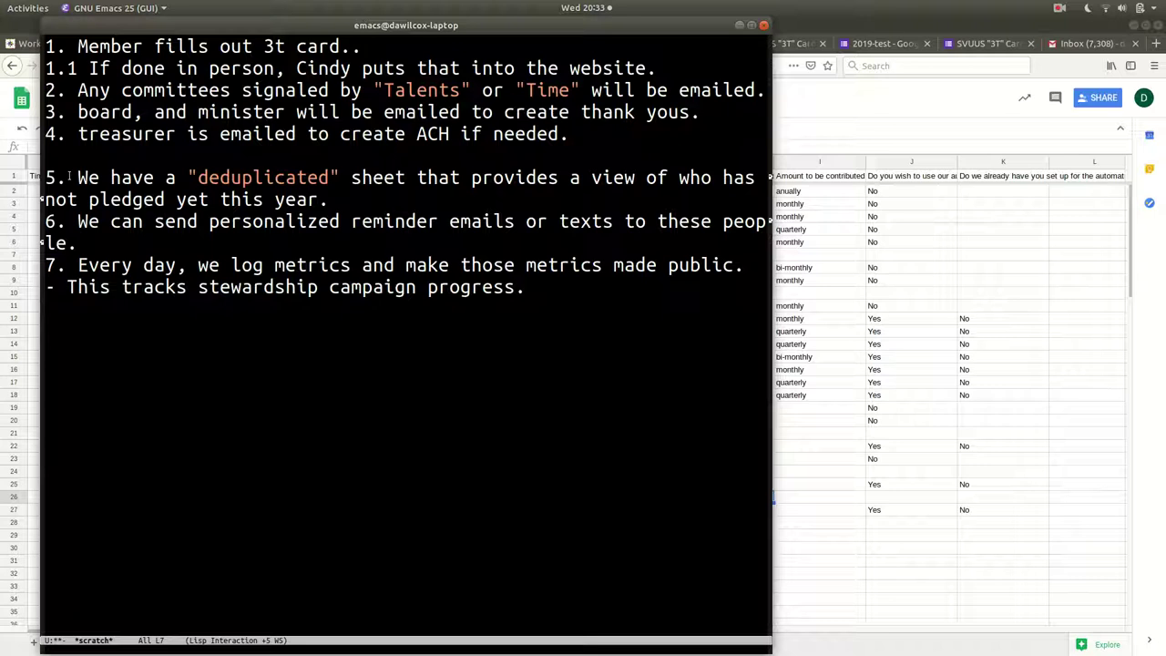
Highlight notes 5 and 6 on the deduplicated sheet and personalized reminders, then return to the spreadsheet.
left_click_drag(70, 178, 289, 199)
left_click(333, 198)
left_click_drag(80, 242, 36, 214)
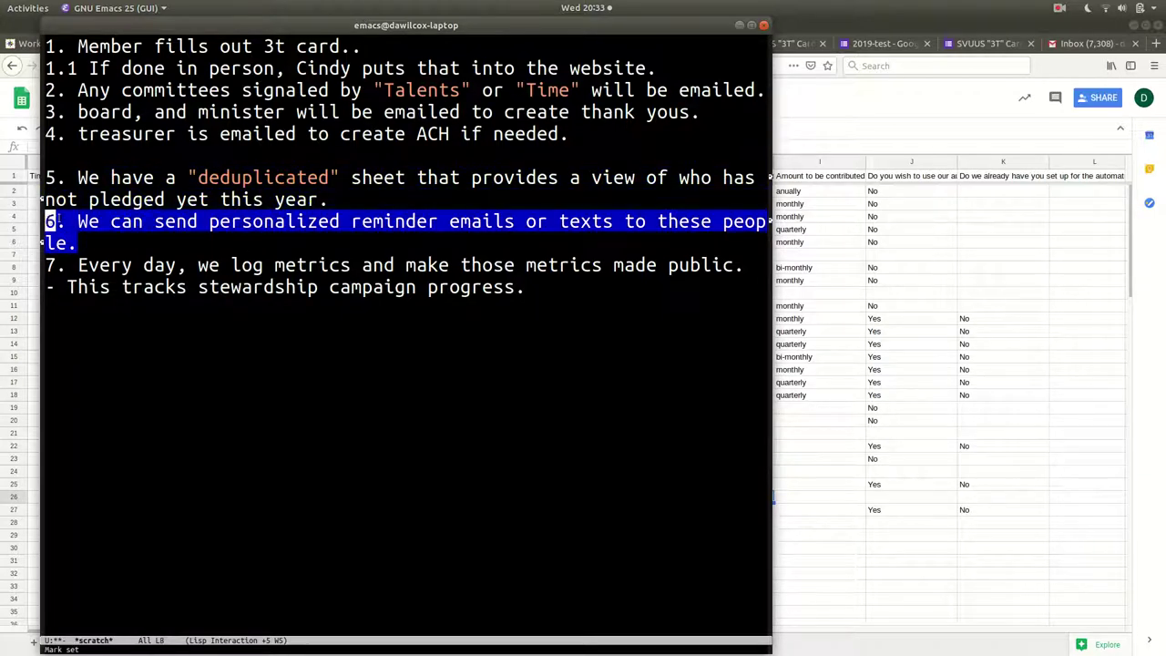
left_click(105, 222)
triple_click(105, 222)
left_click(104, 246)
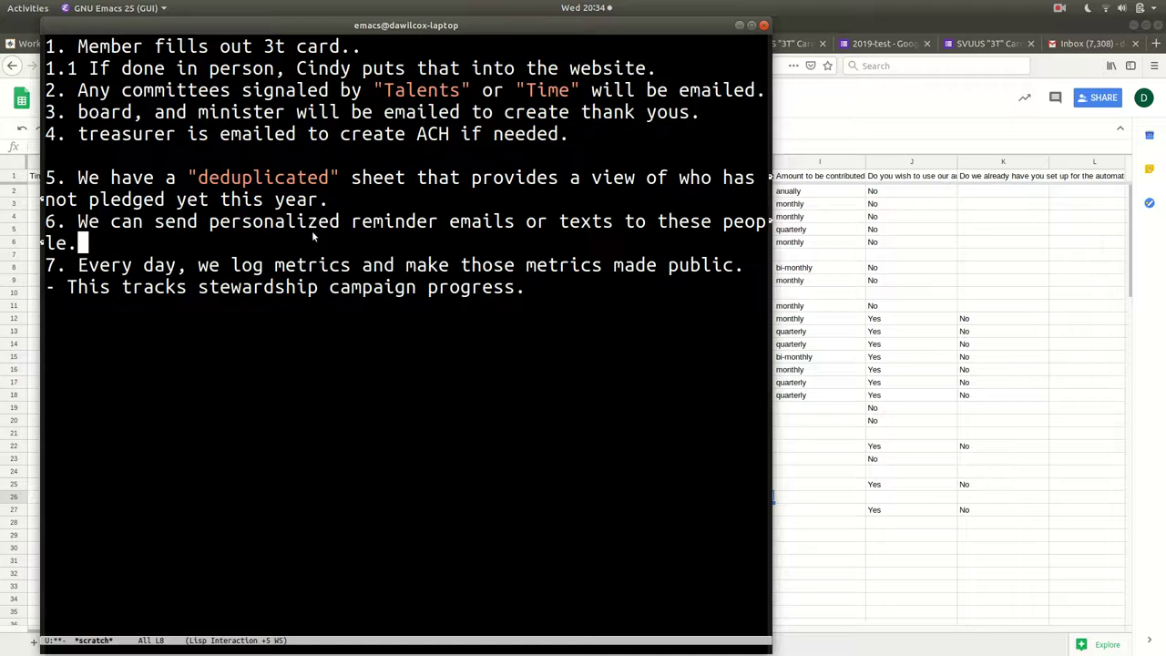
left_click(900, 323)
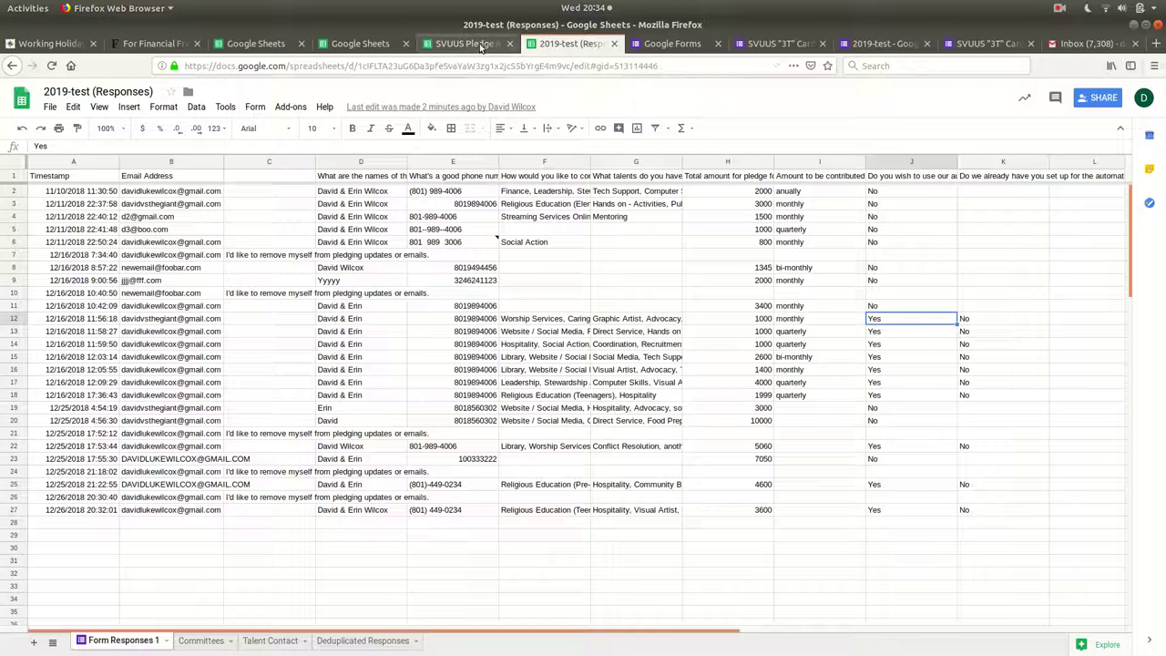
Open the spreadsheet's Apps Script and highlight the reminder email body in ReminderEmails.gs.
left_click(224, 107)
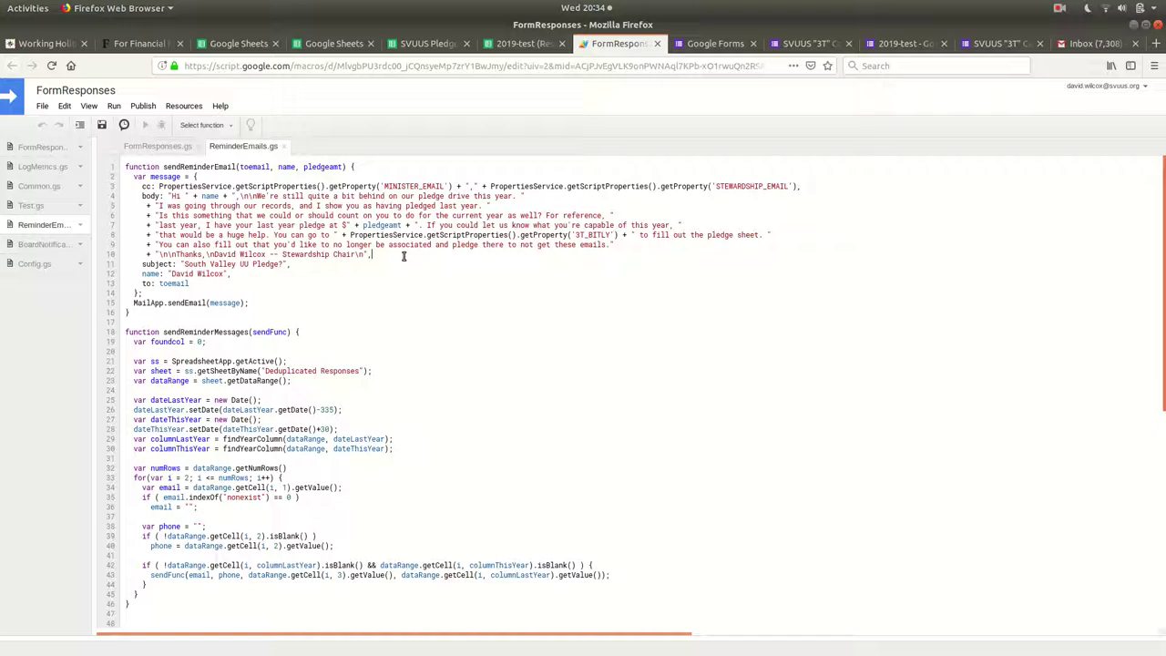
left_click_drag(404, 256, 526, 196)
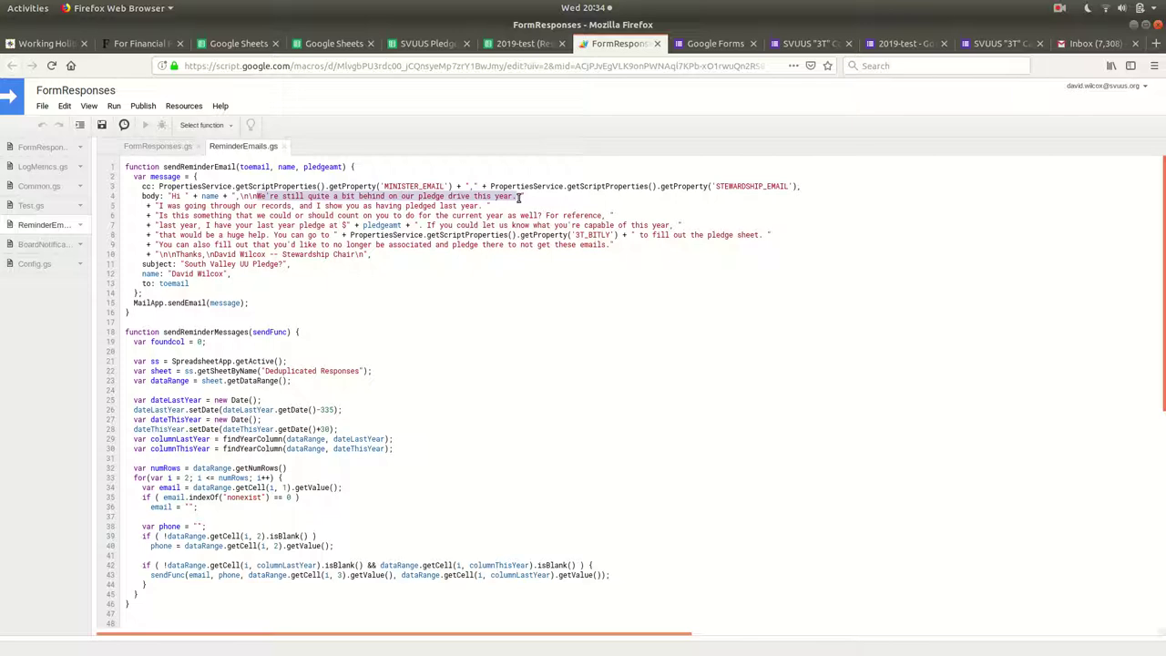
left_click(516, 198)
left_click_drag(522, 196, 257, 196)
left_click_drag(264, 195, 395, 244)
left_click(395, 242)
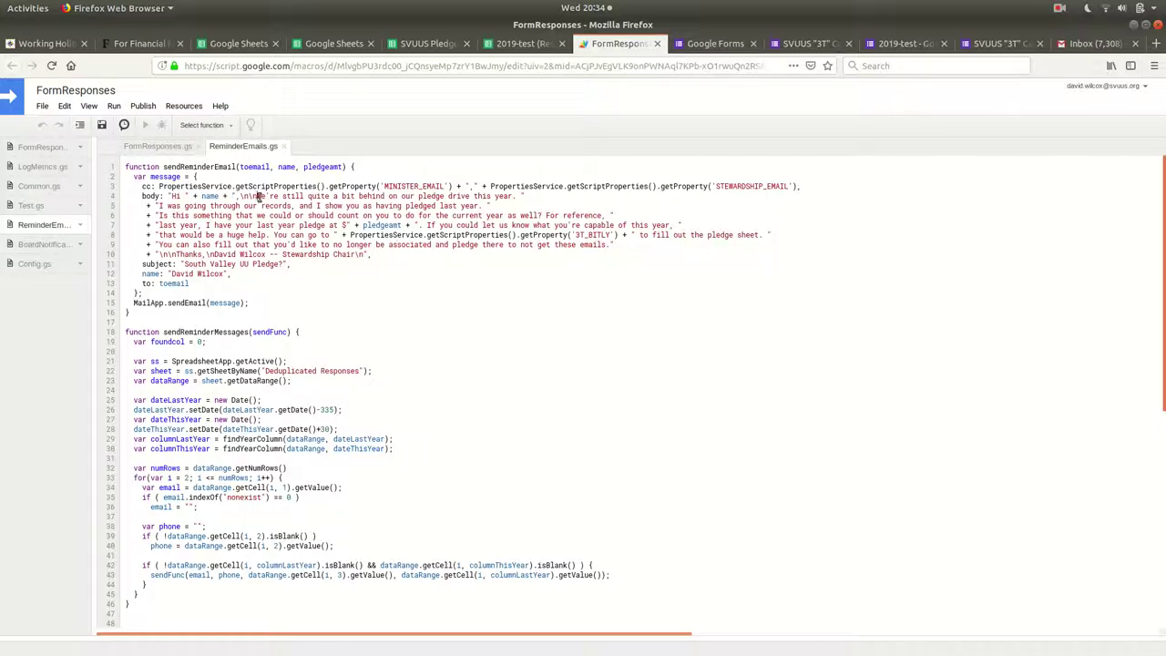
Highlight the pledge drive and last-year pledge lines, then show the runnable functions list.
left_click_drag(258, 195, 525, 195)
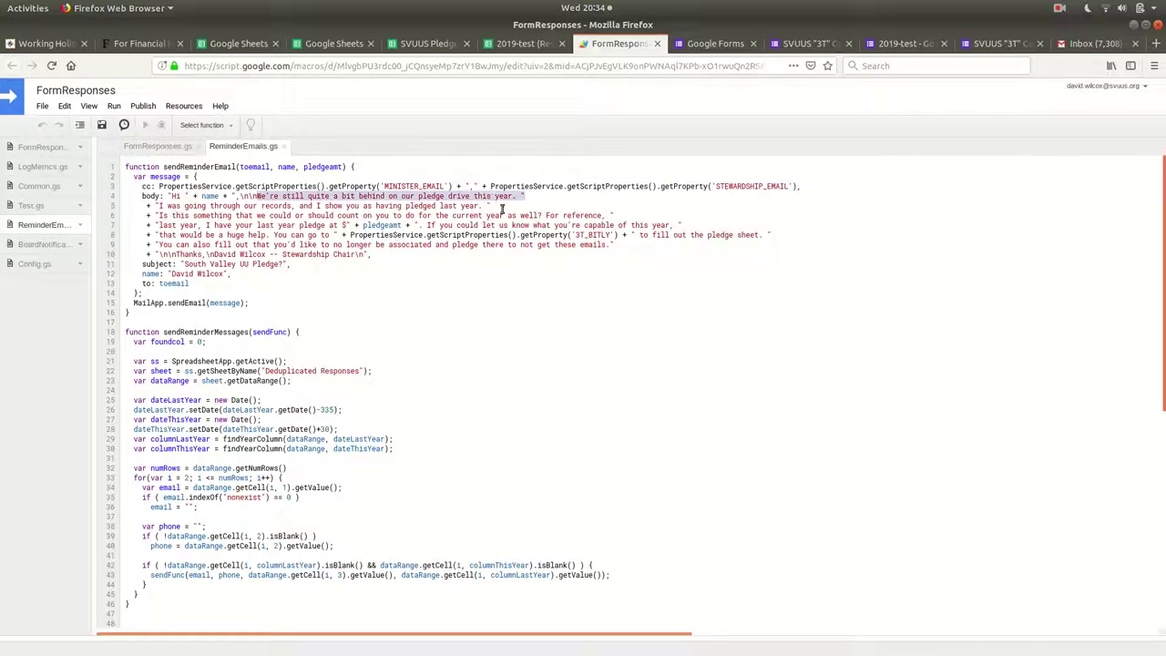
left_click_drag(401, 199, 352, 225)
left_click(257, 216)
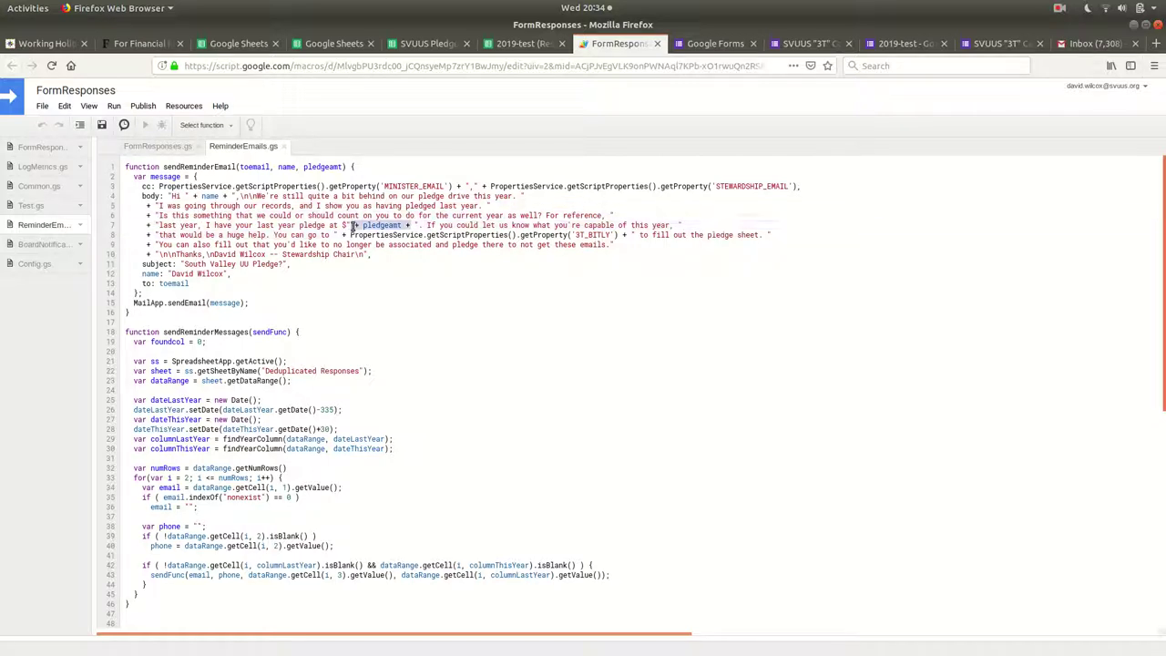
left_click(381, 225)
left_click_drag(270, 235, 667, 225)
left_click(667, 225)
left_click(204, 126)
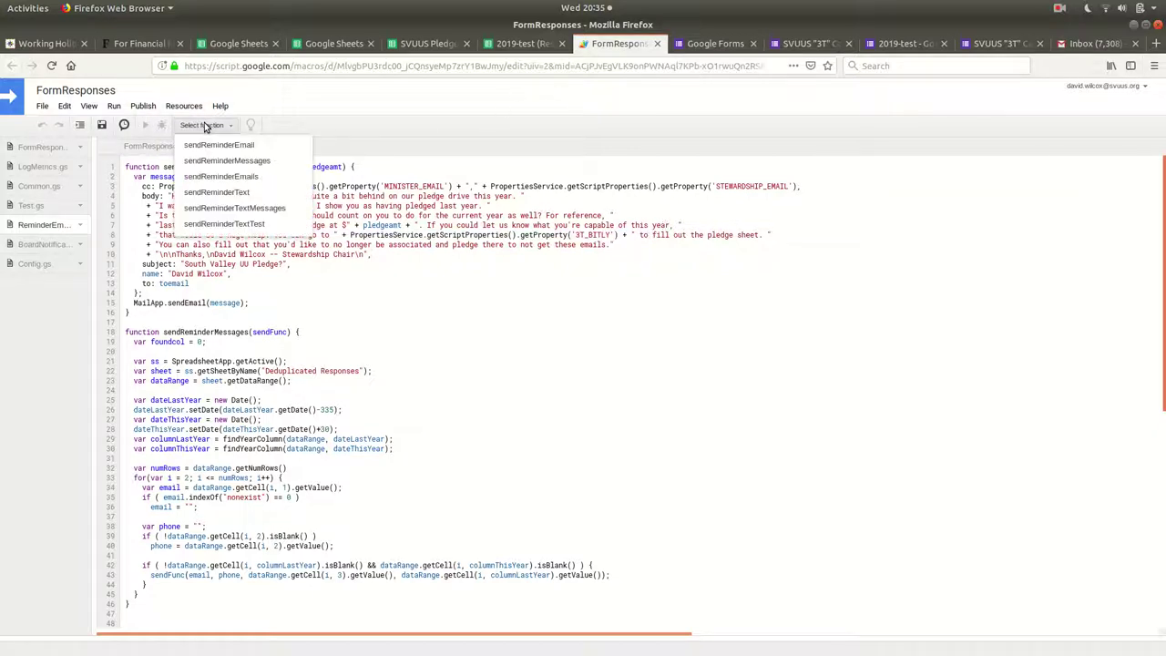
Open the Deduplicated Responses sheet in 2019-test (Responses) and select the table A1:E4.
left_click(511, 48)
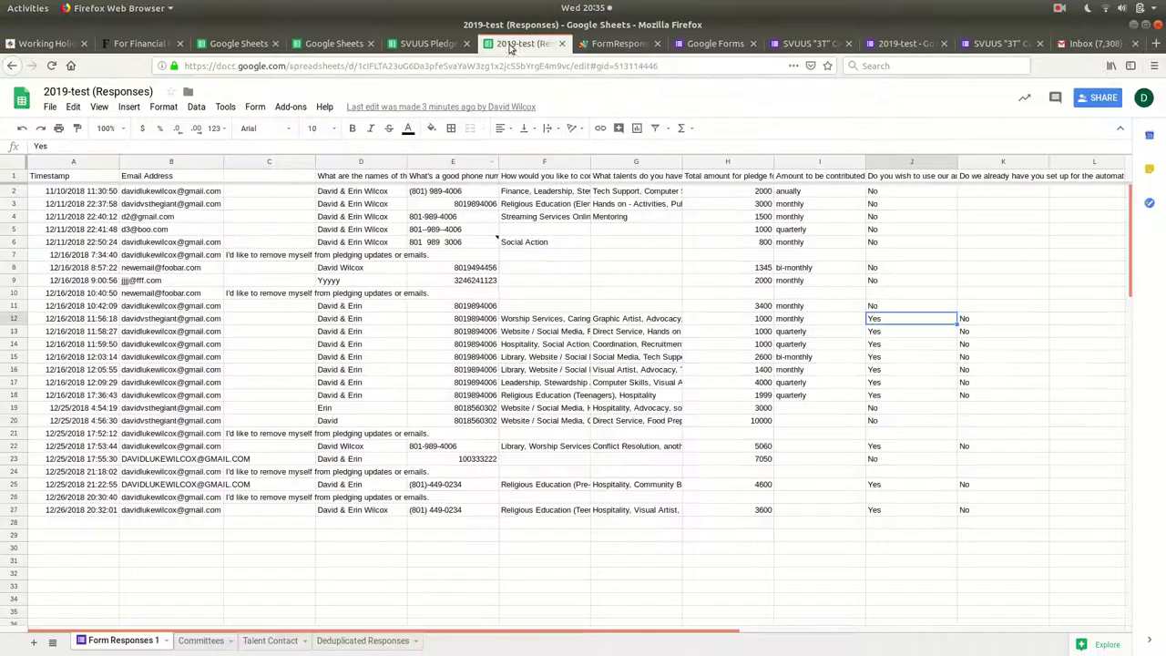
left_click(363, 641)
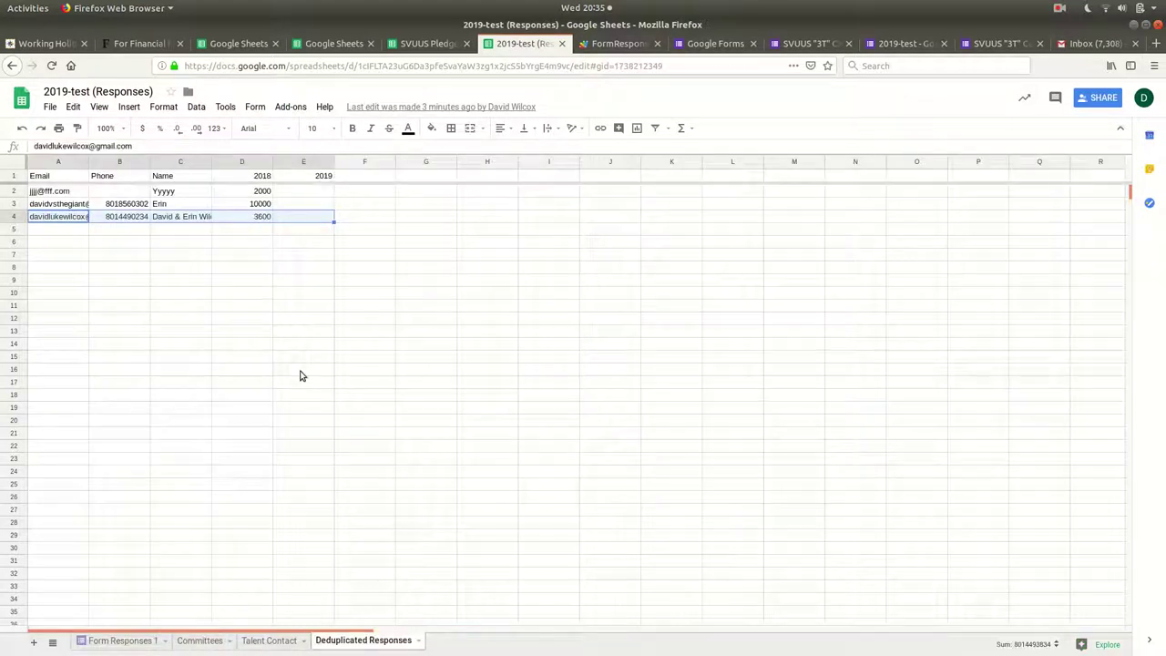
left_click(140, 205)
left_click(52, 206)
key("Right")
key("Right")
key("Right")
key("Right")
key("Right")
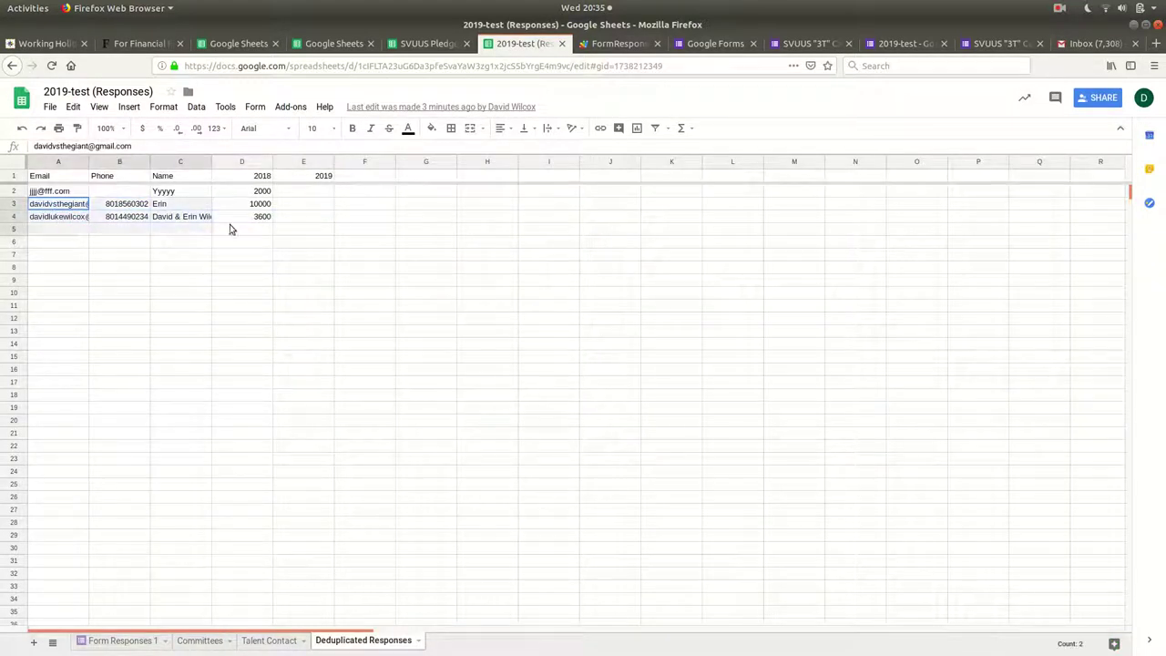
left_click_drag(320, 221, 48, 180)
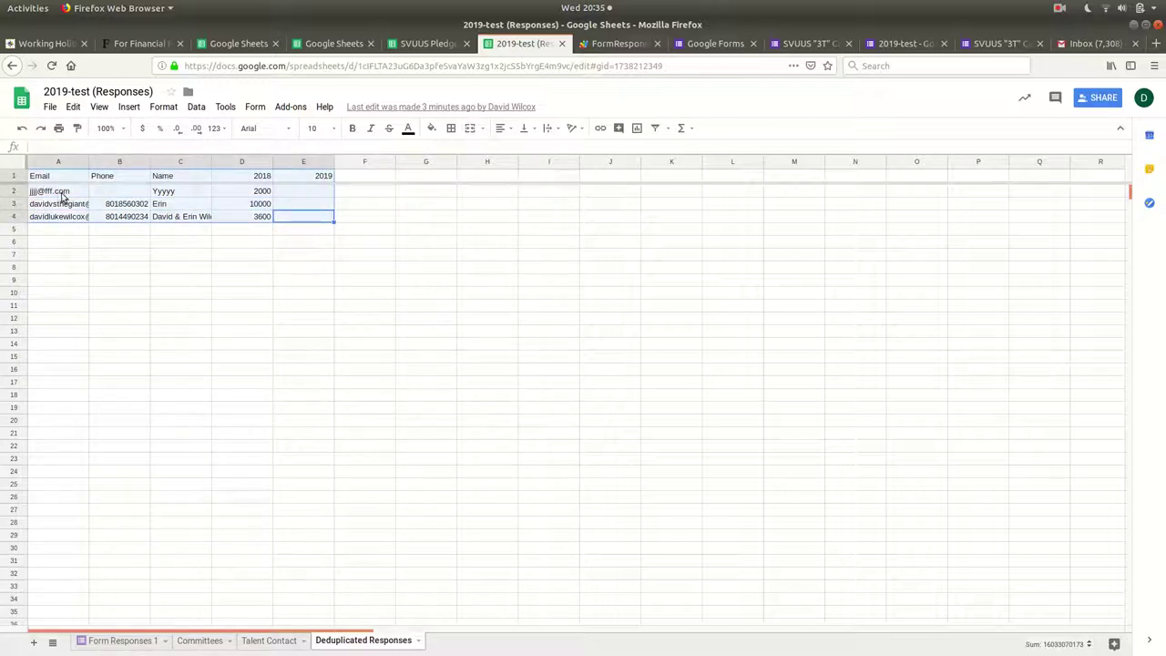
Select the 2018 pledge column D1:D4 and the empty 2019 column E1:E4.
left_click(62, 194)
left_click(261, 178)
left_click(261, 218, "shift")
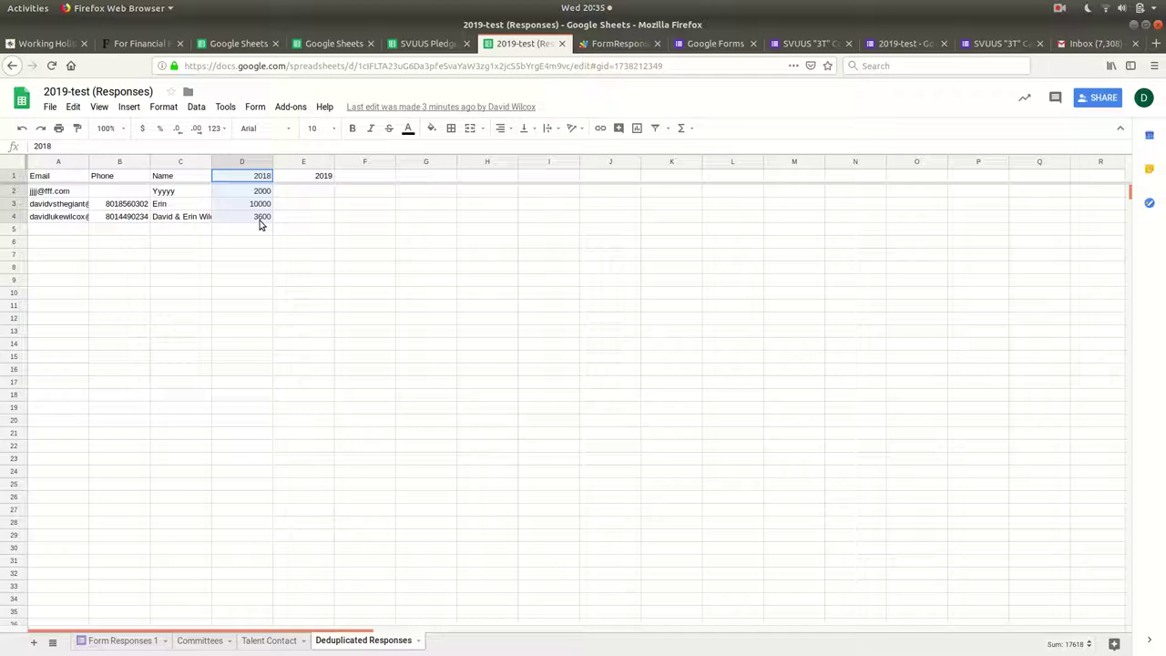
left_click_drag(307, 175, 308, 222)
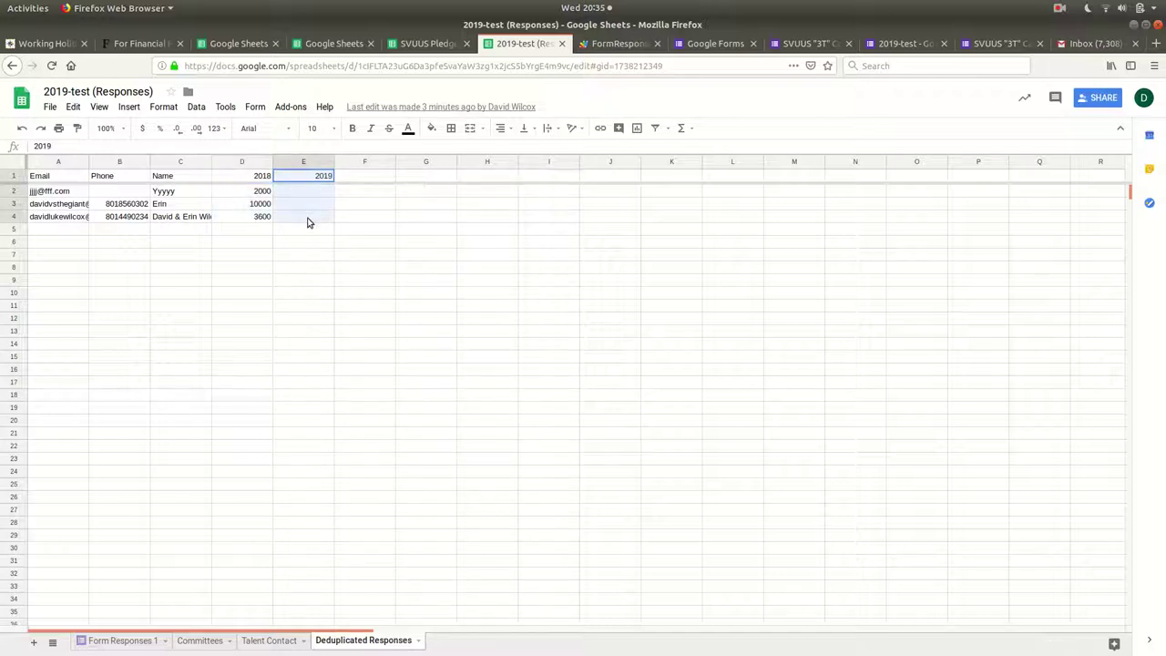
left_click(307, 221)
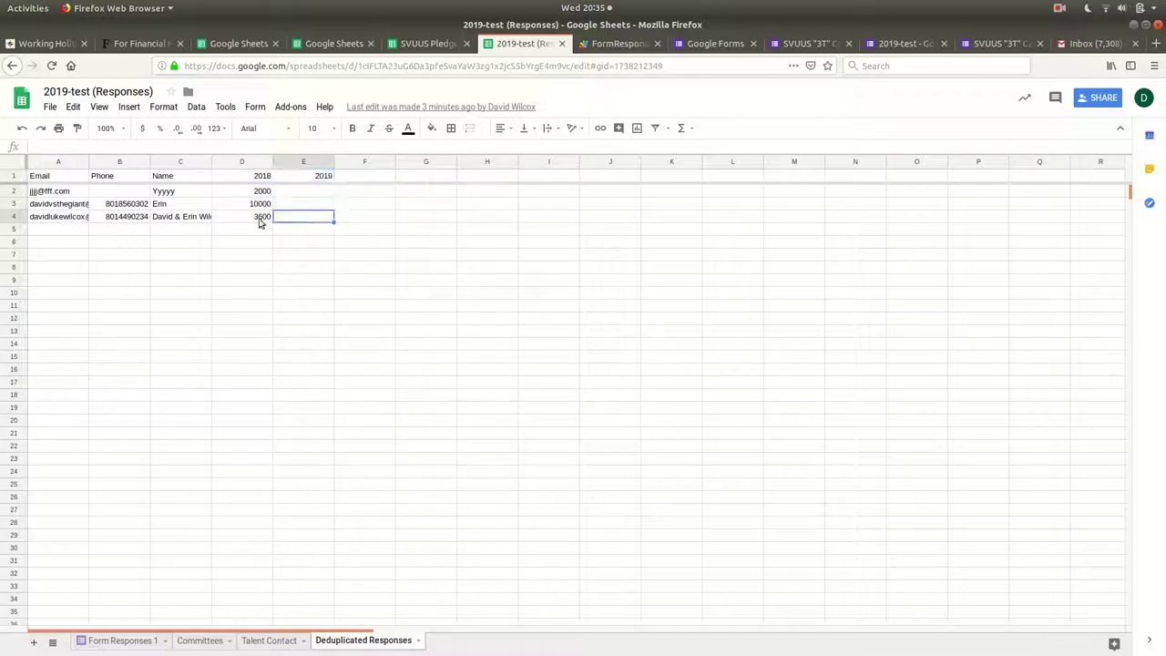
Check row 2's email, its 2000 pledge in D2 and empty 2019 cell E2.
left_click(51, 191)
left_click(253, 191)
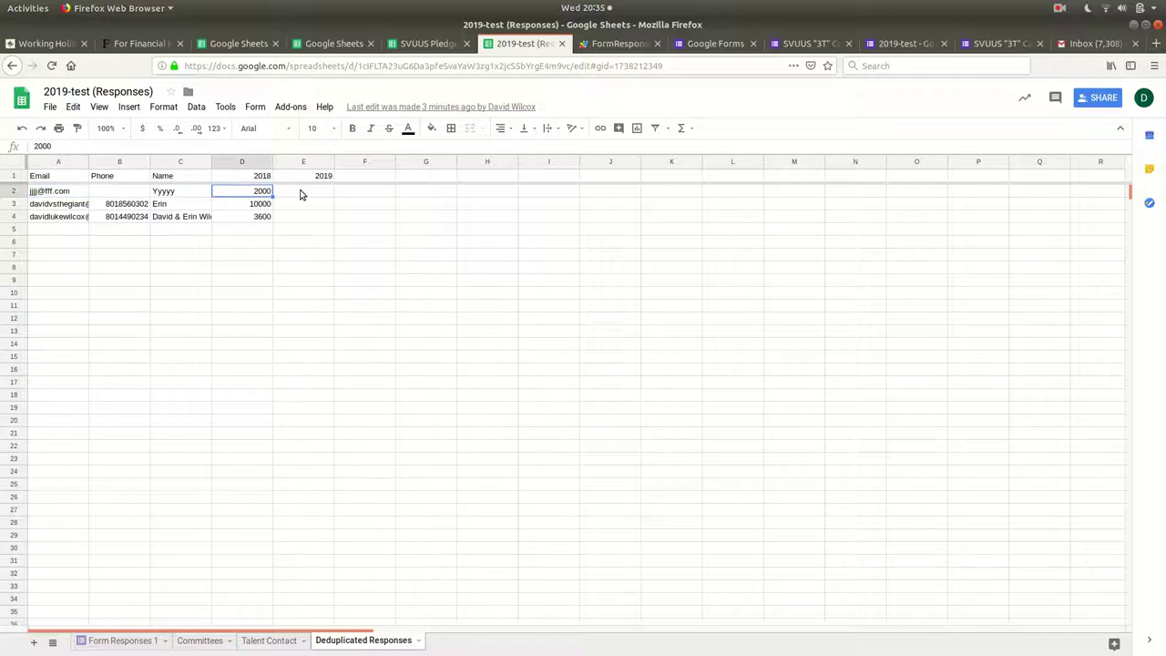
right_click(301, 194)
key("Escape")
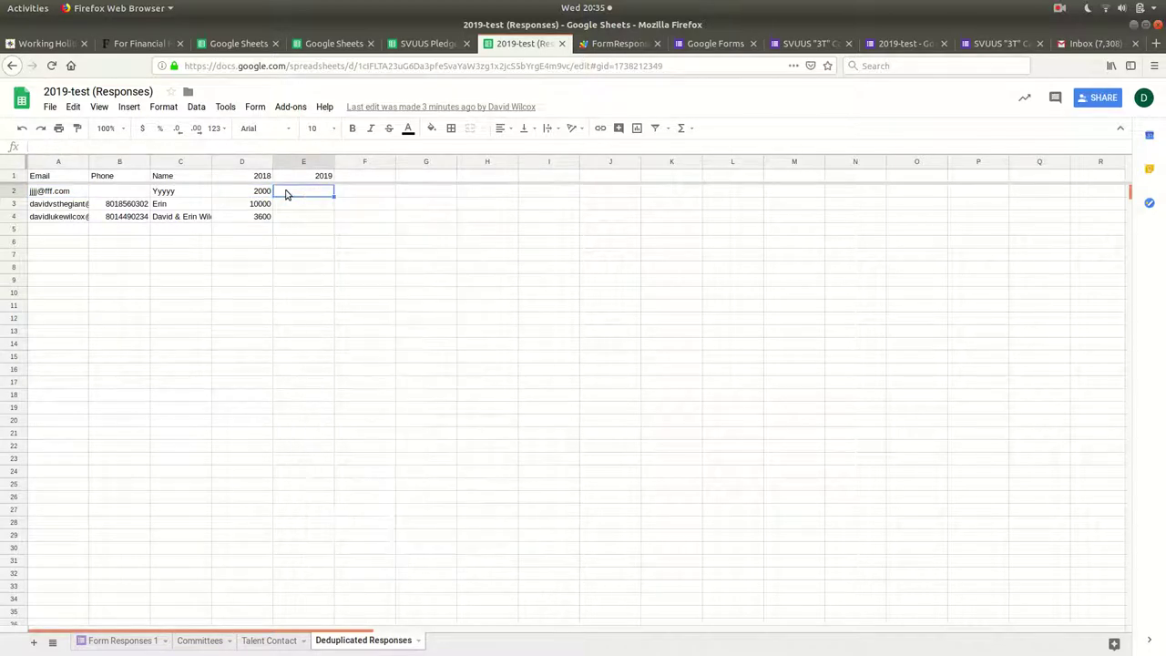
left_click(44, 193)
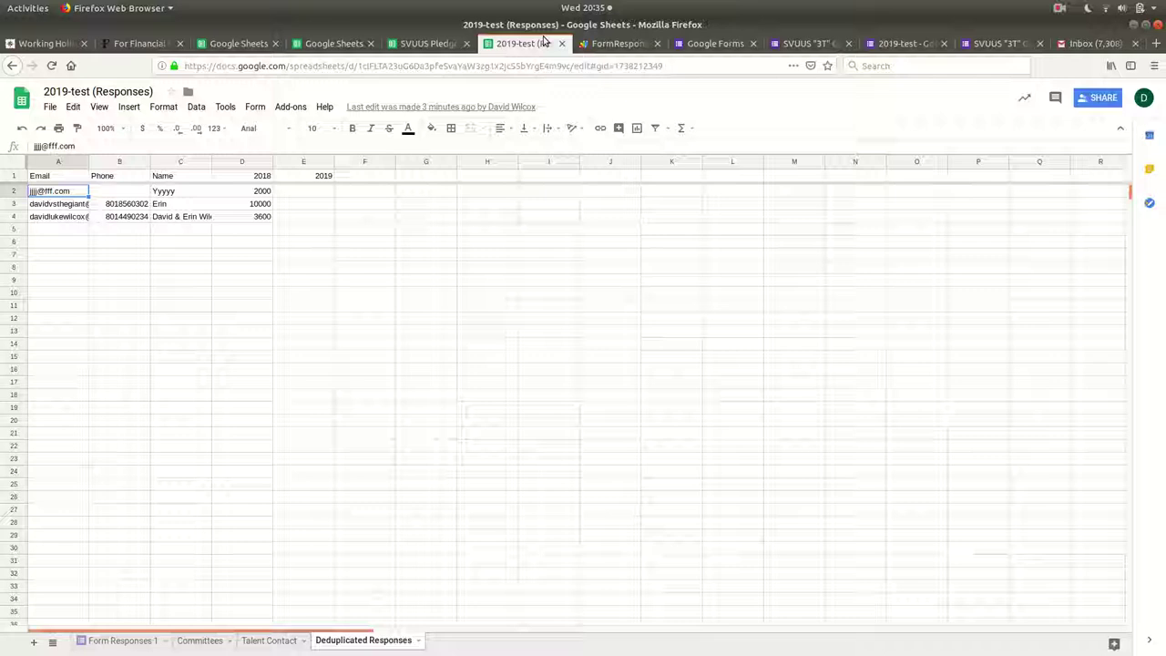
left_click(616, 43)
Pick sendReminderEmails in the function dropdown, run it, and check the Gmail inbox.
left_click(142, 107)
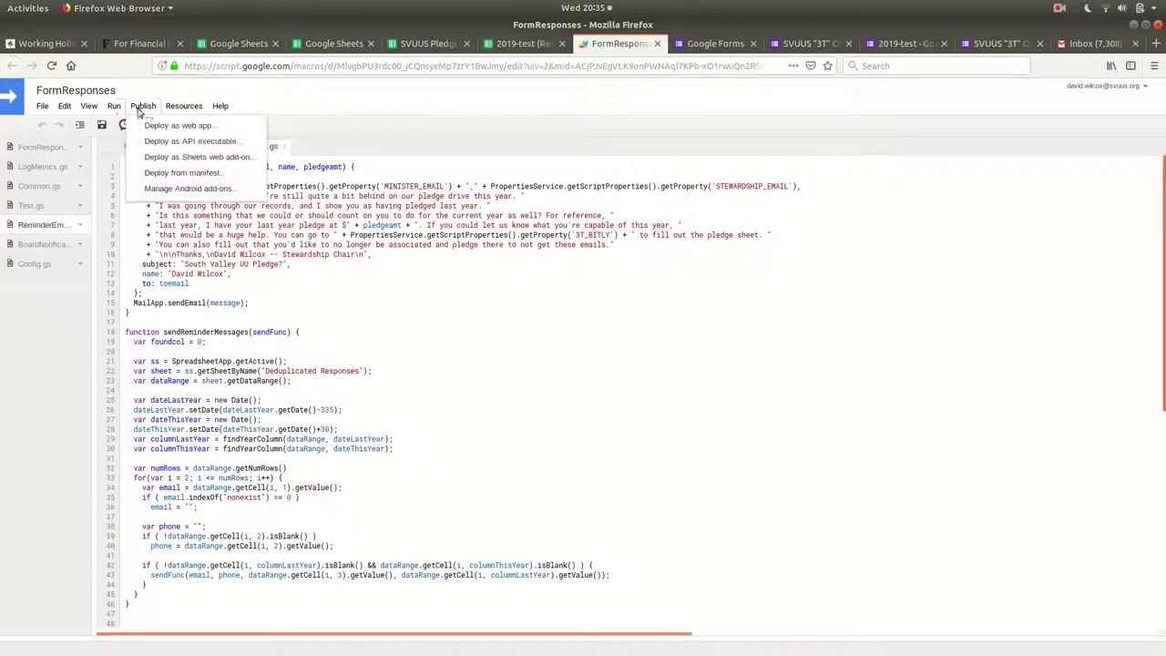
left_click(140, 107)
left_click(202, 125)
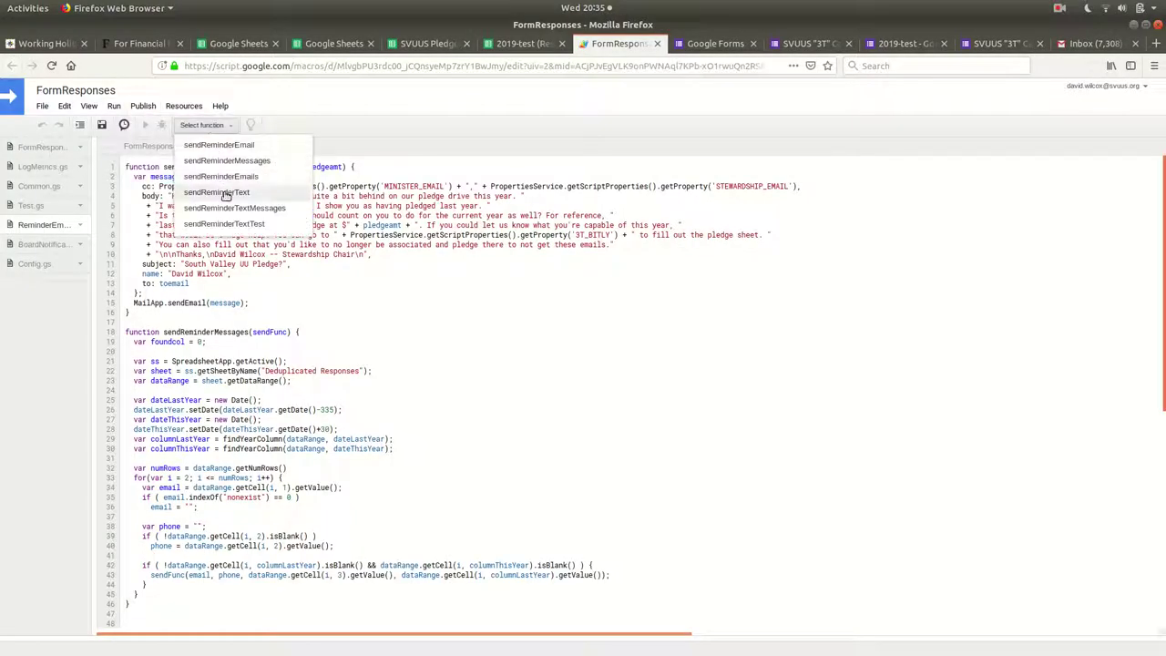
left_click(221, 176)
left_click(144, 125)
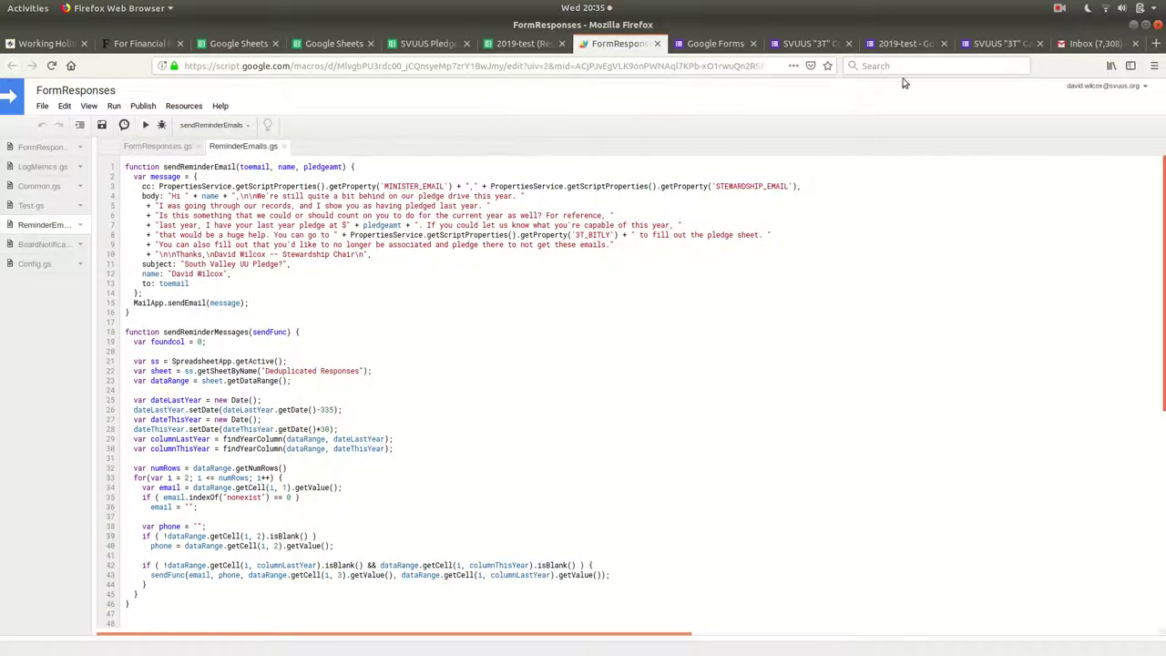
left_click(1086, 45)
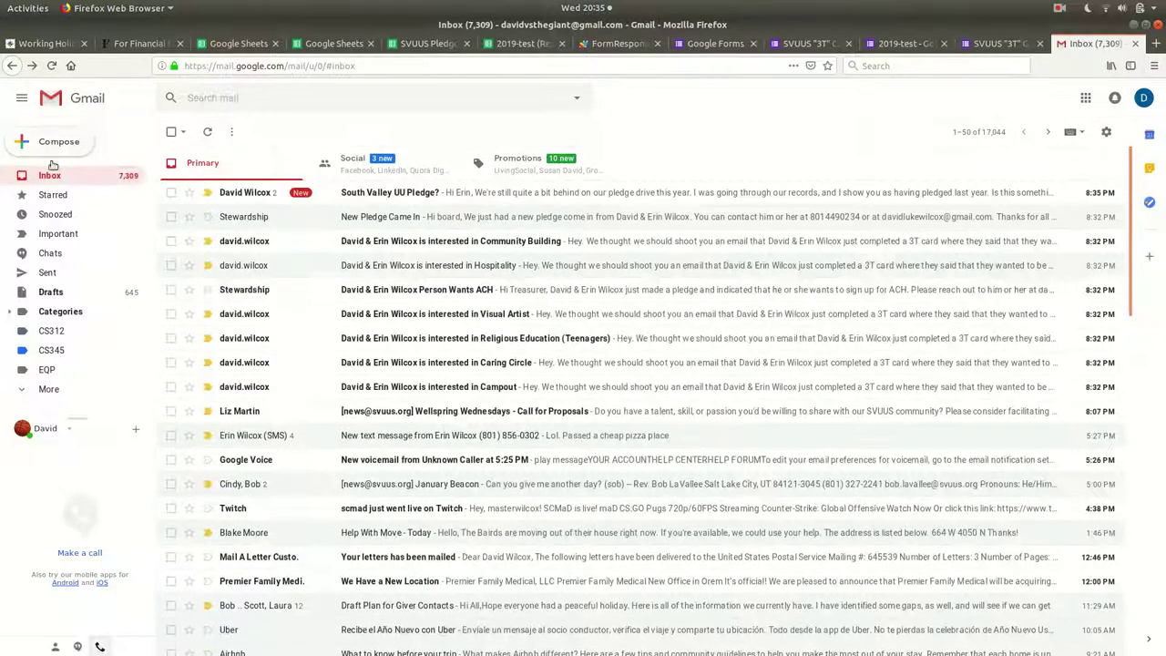
Open the South Valley UU Pledge? thread, checking each reminder's recipients and loading the third message.
left_click(351, 195)
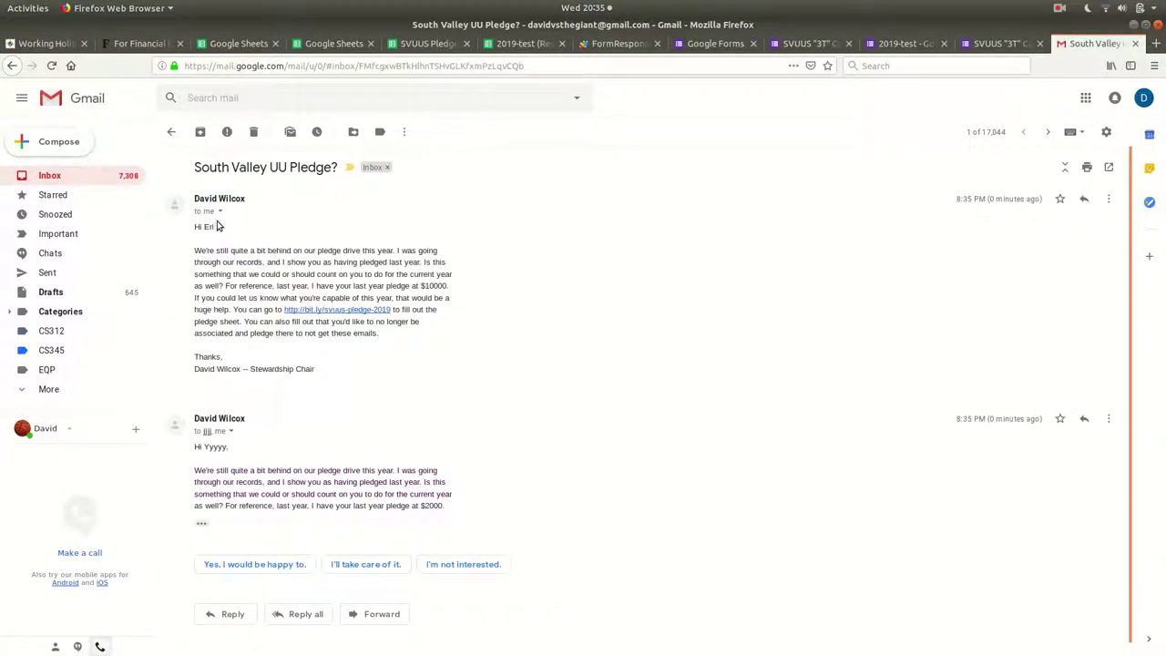
left_click(213, 201)
left_click(215, 206)
left_click(219, 211)
left_click(218, 212)
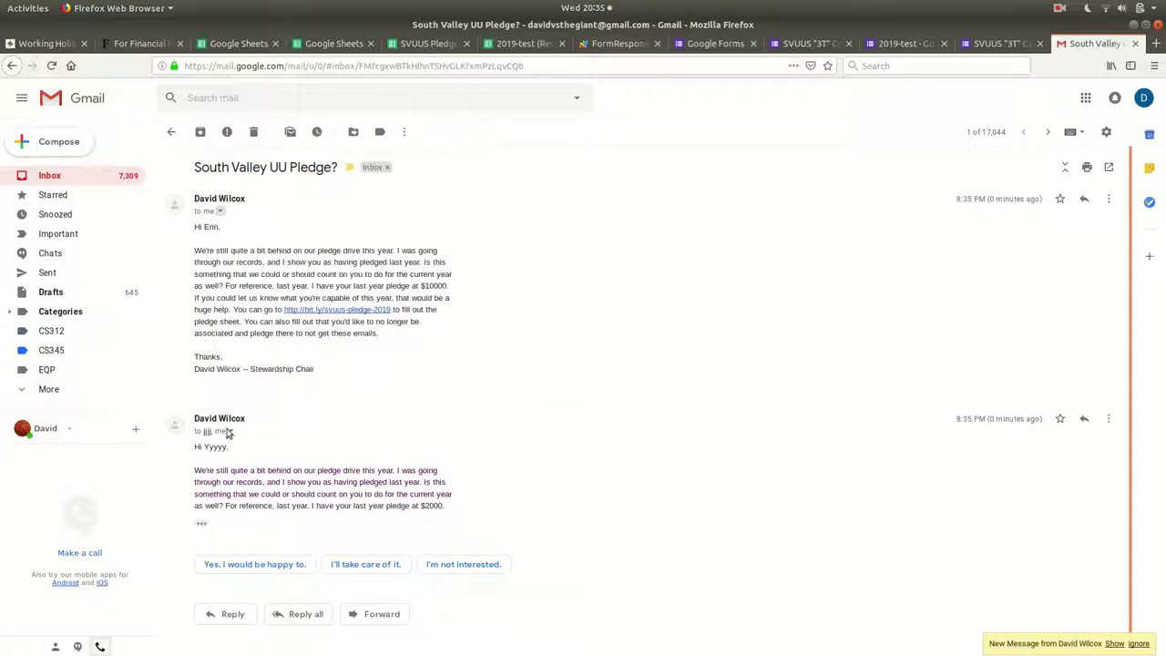
left_click(229, 432)
left_click(630, 440)
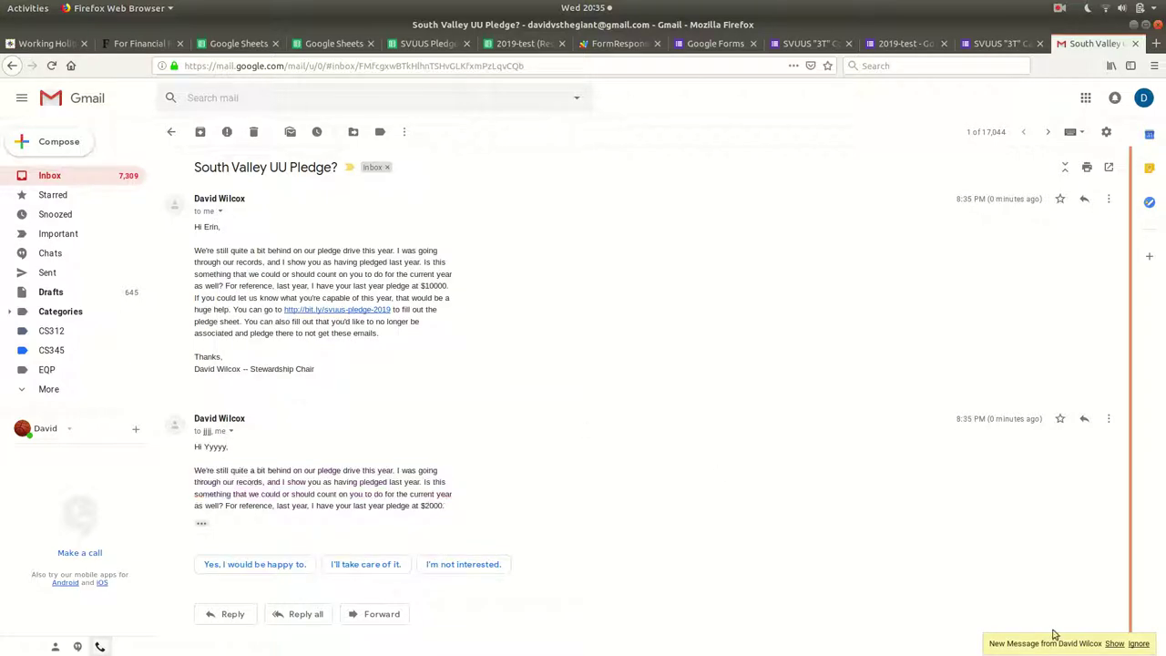
left_click(1115, 644)
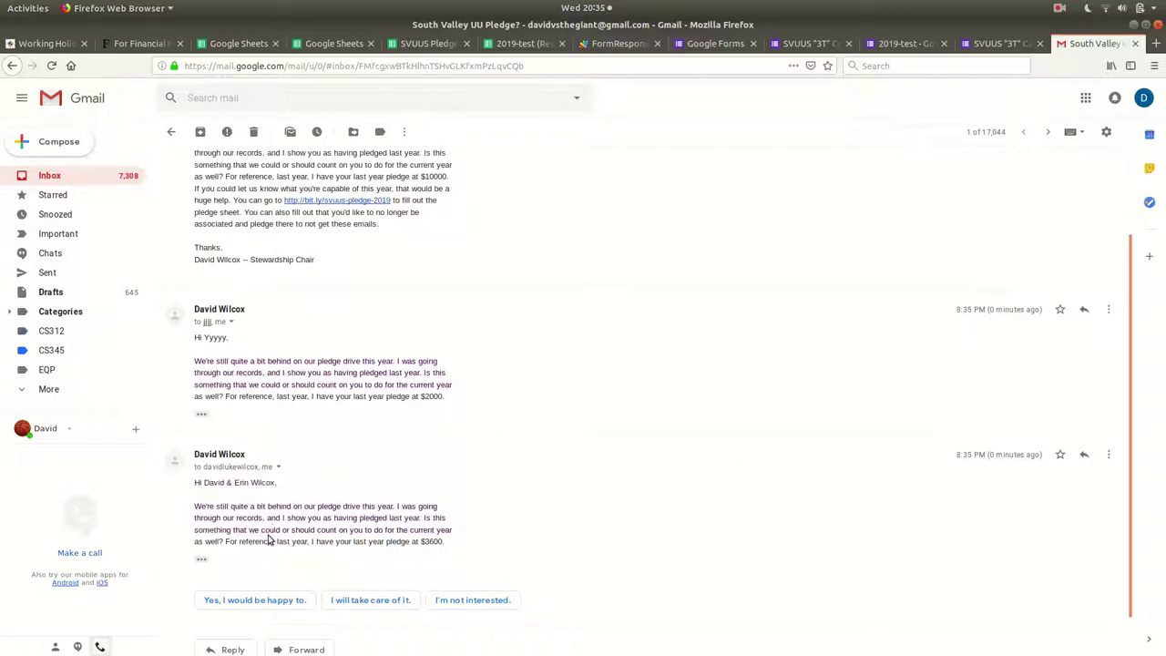
Highlight the first reminder's paragraph and its $10000 last-year pledge sentence.
scroll(273, 519, "up", 3)
left_click_drag(412, 326, 407, 243)
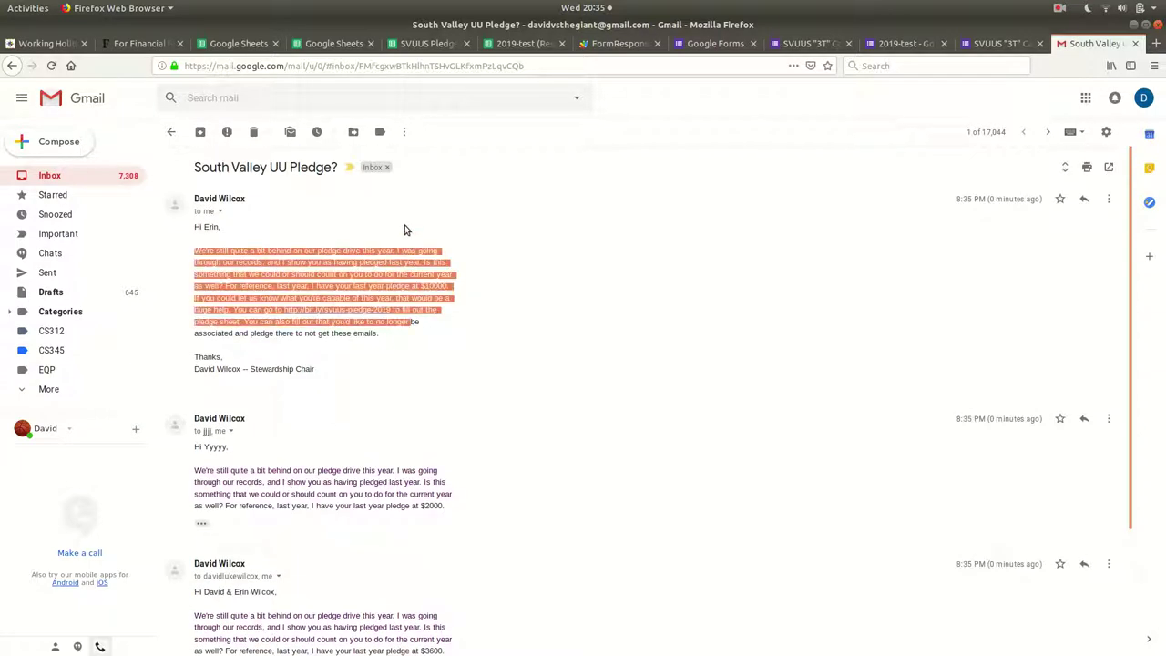
left_click(404, 229)
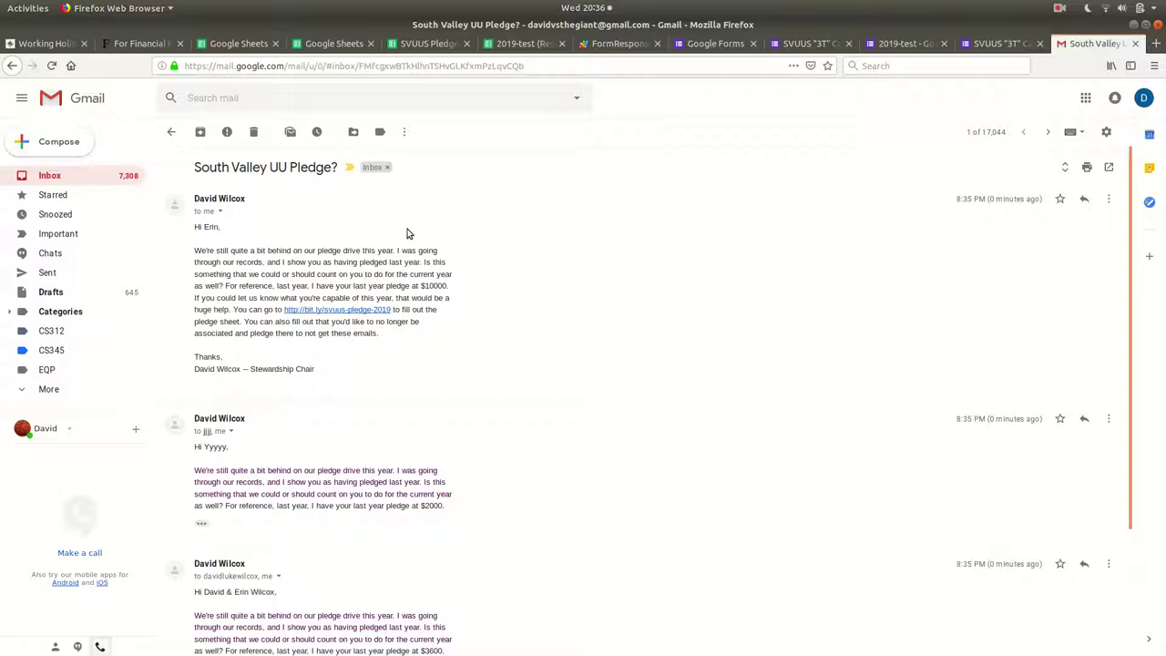
mouse_move(397, 347)
left_mouse_down()
mouse_move(369, 253)
mouse_move(390, 318)
mouse_move(382, 335)
left_mouse_up()
left_click(393, 306)
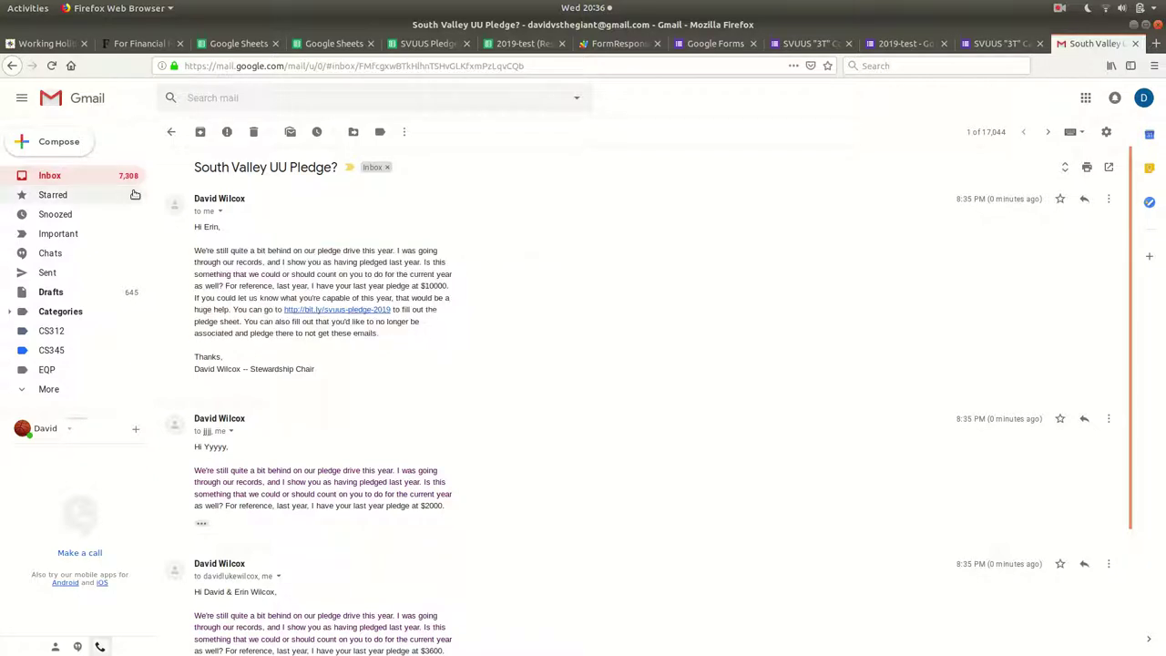
left_click_drag(331, 232, 413, 364)
left_click(433, 285)
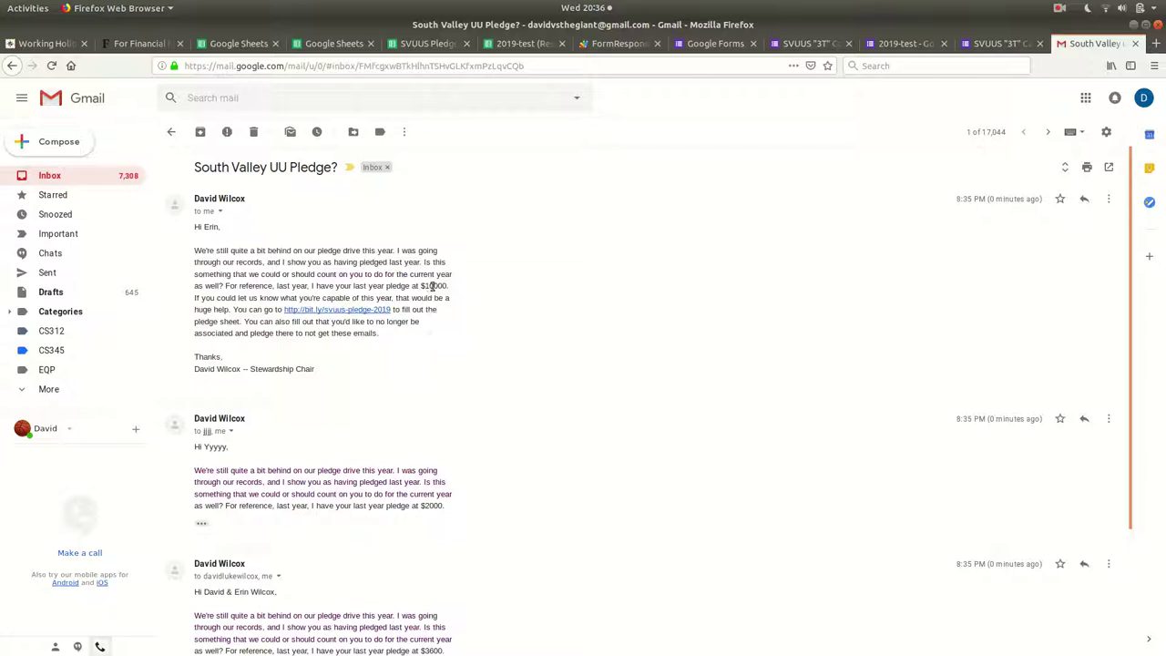
left_click_drag(455, 289, 312, 286)
Highlight the greeting's recipient name and the $10000 amount, then bring the Emacs notes forward.
left_click_drag(205, 228, 242, 228)
left_click(220, 211)
left_click(232, 217)
mouse_move(460, 284)
left_mouse_down()
mouse_move(412, 285)
mouse_move(465, 287)
left_mouse_up()
left_click(460, 290)
left_click_drag(301, 266, 365, 350)
left_click(366, 352)
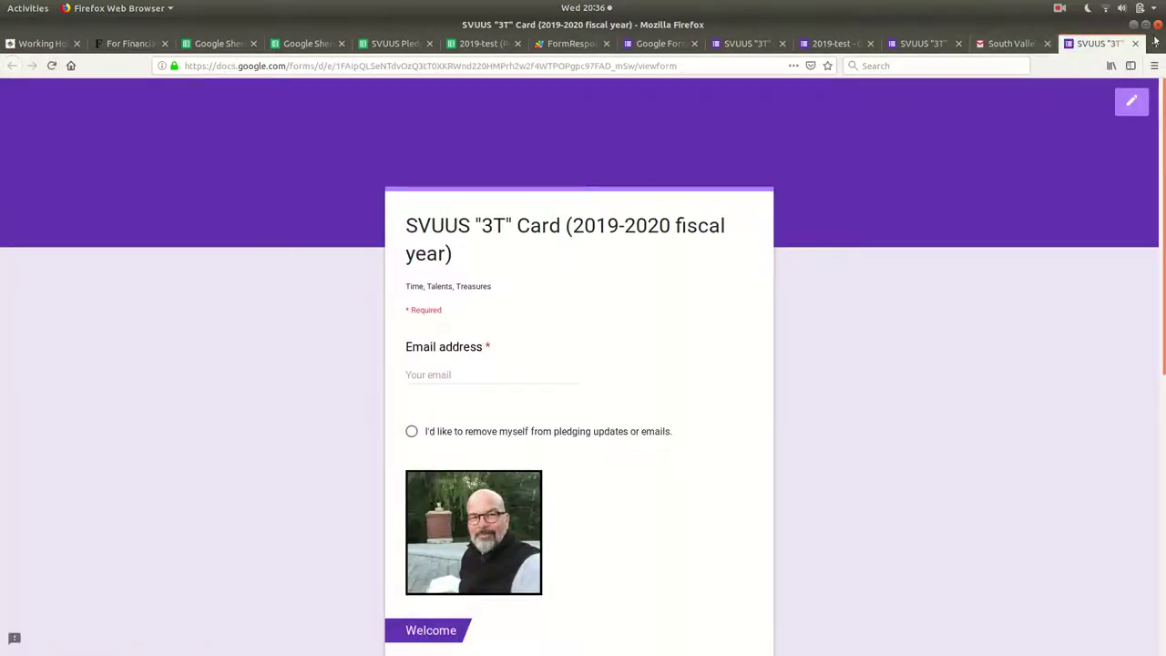
left_click(1133, 45)
left_click_drag(371, 247, 372, 384)
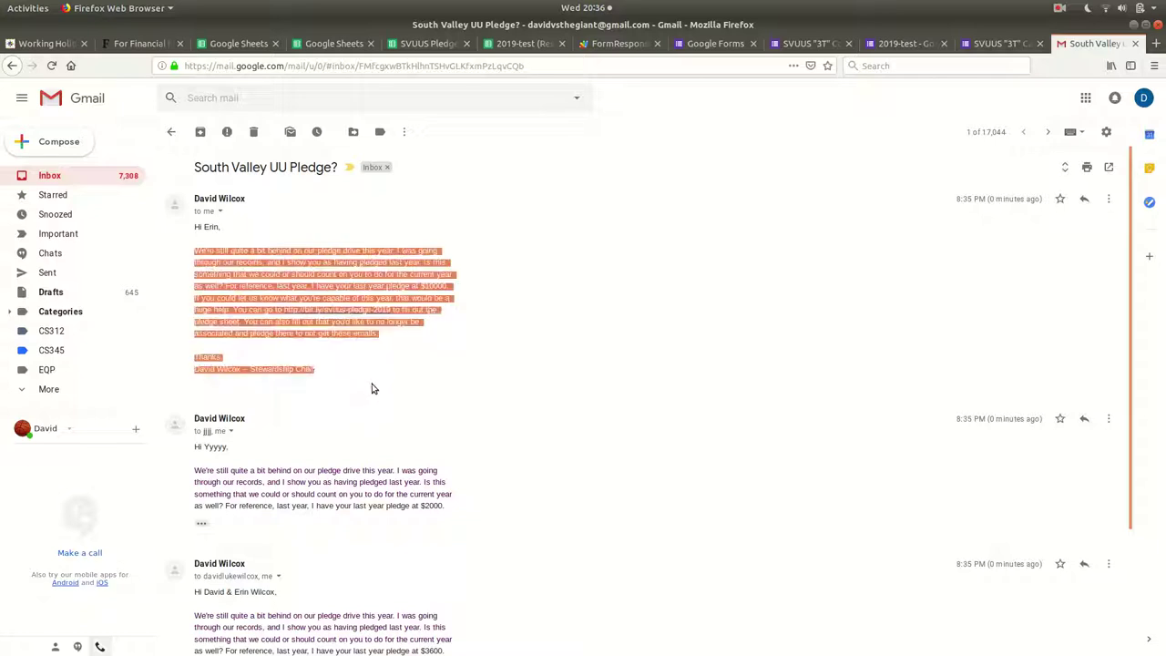
left_click(376, 354)
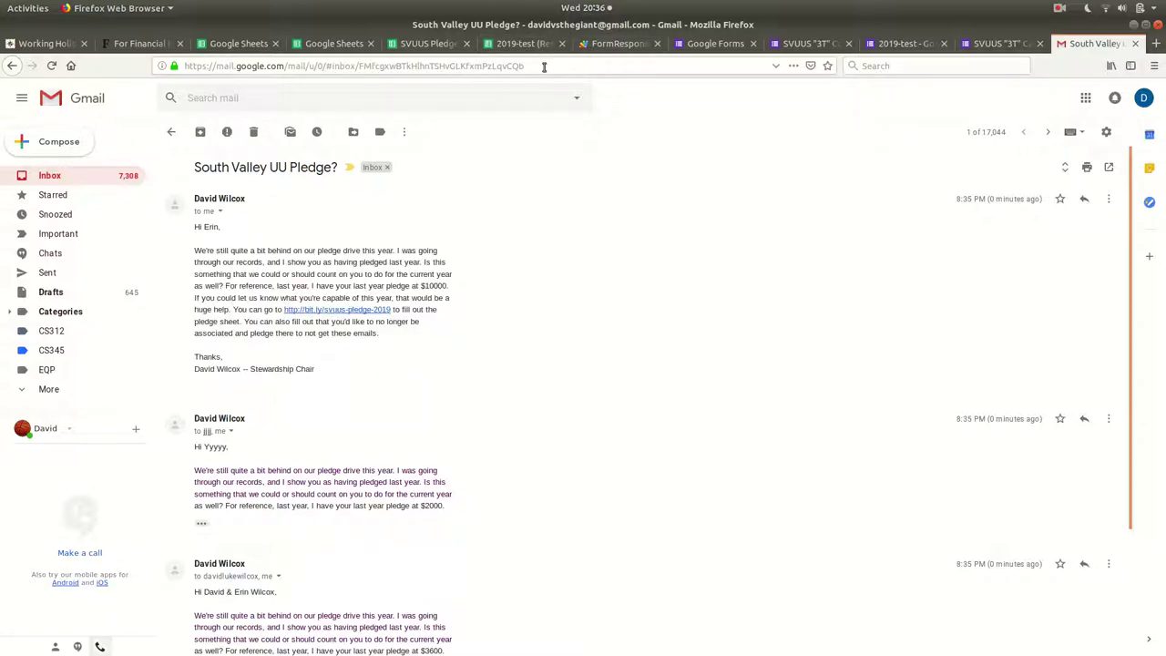
key("alt+Tab")
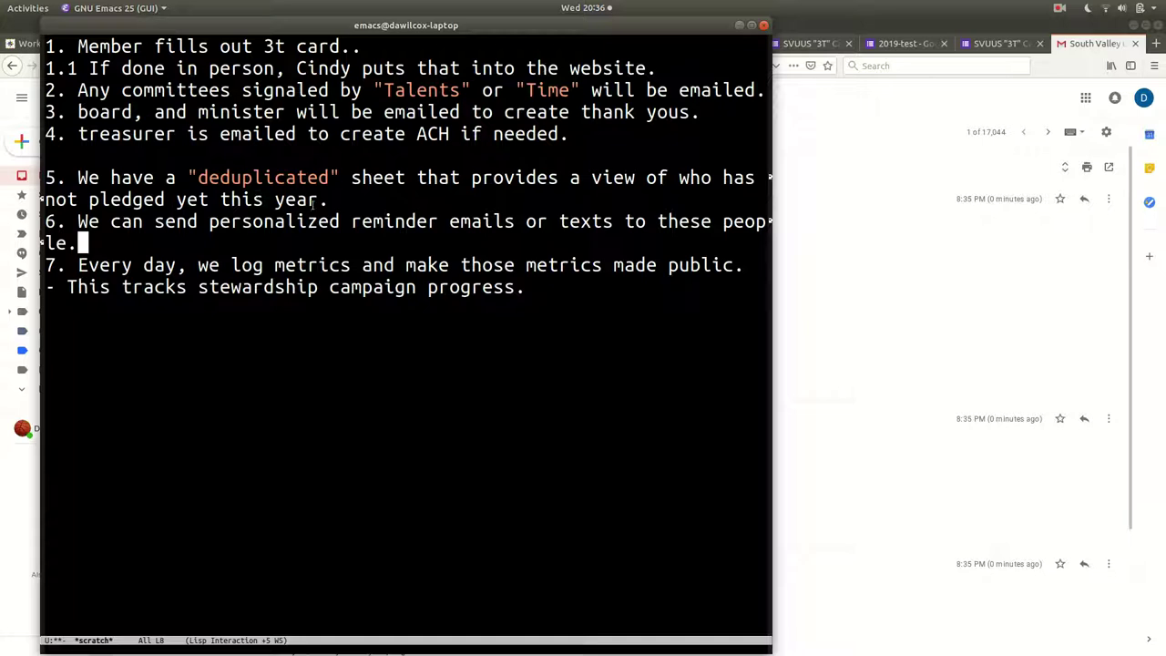
Compare the phone numbers in cells B3 and B4 of the Deduplicated Responses sheet.
left_click_drag(481, 224, 682, 224)
key("alt+Tab")
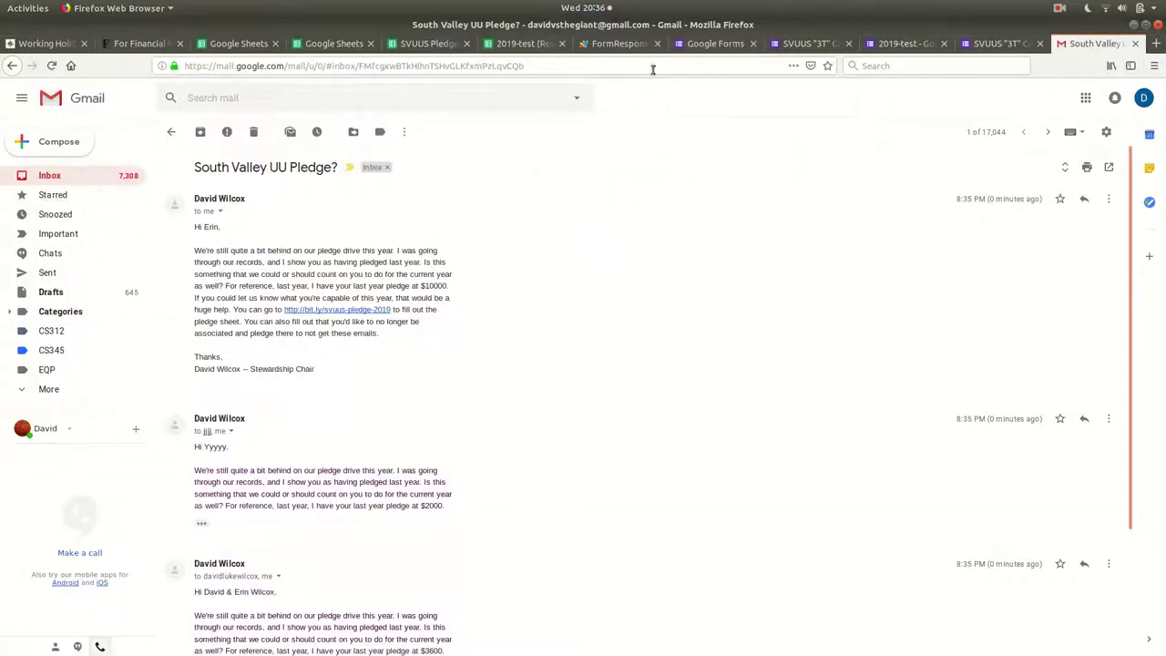
left_click(628, 45)
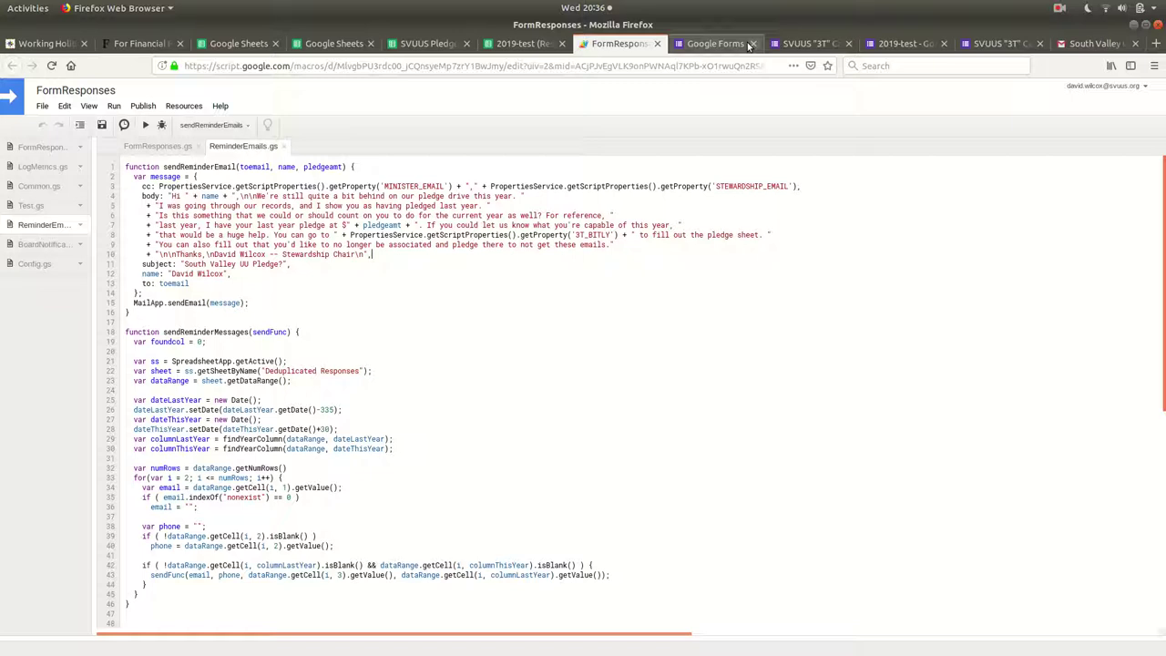
left_click(527, 47)
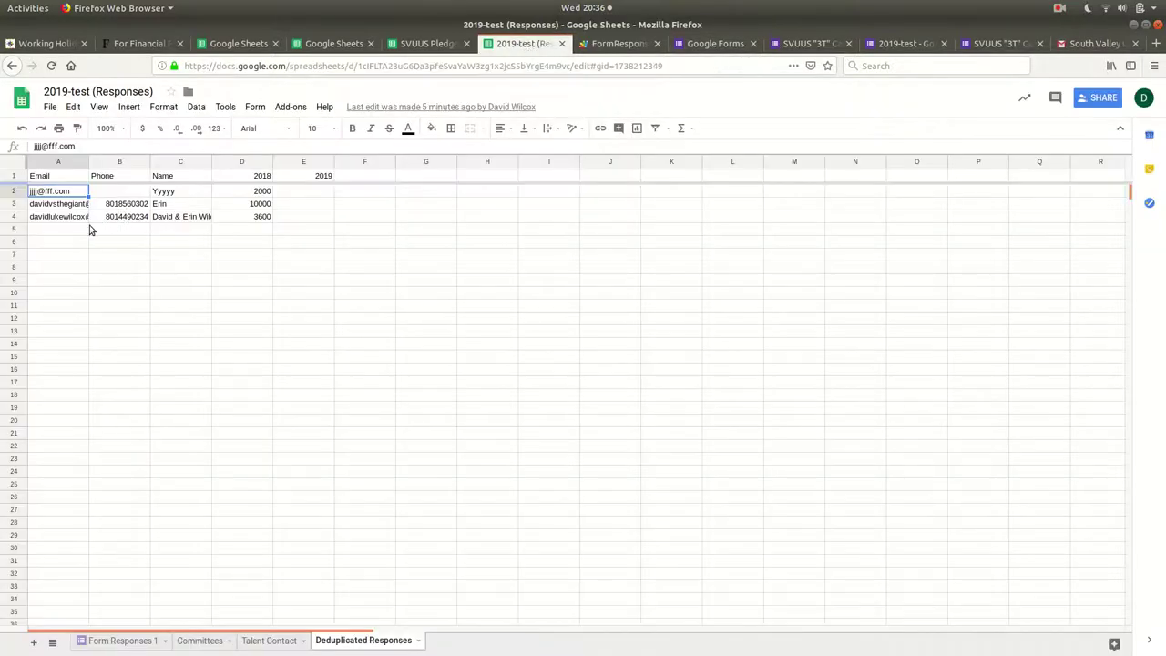
left_click(127, 204)
left_click(127, 216)
left_click(126, 204)
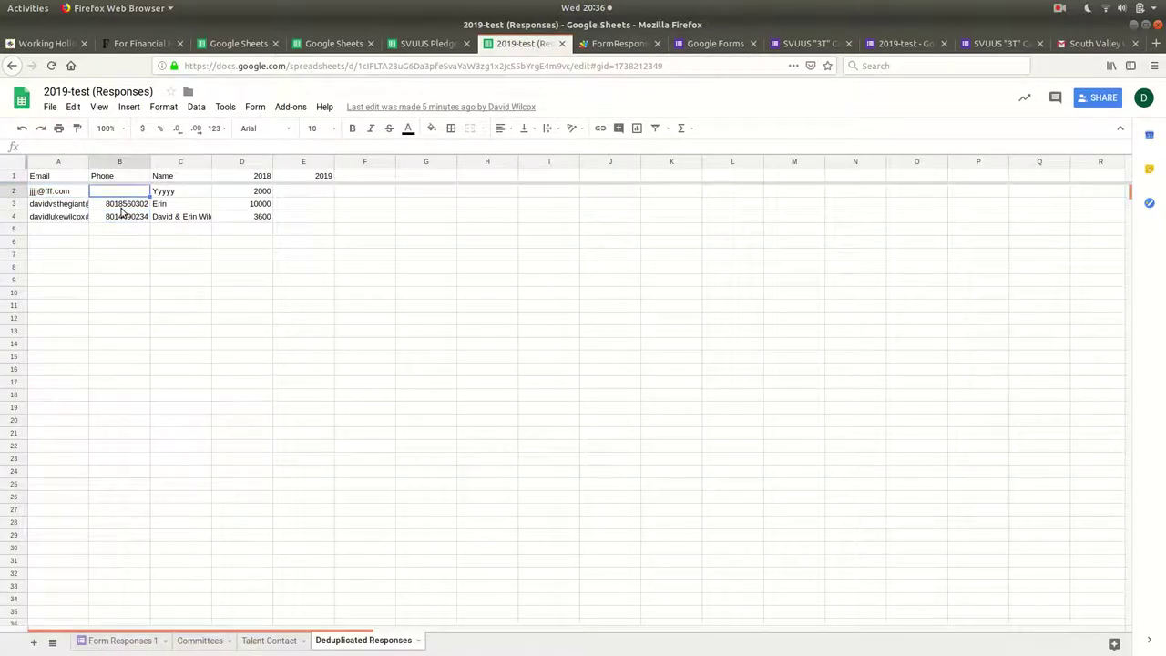
left_click(128, 215)
left_click(132, 204)
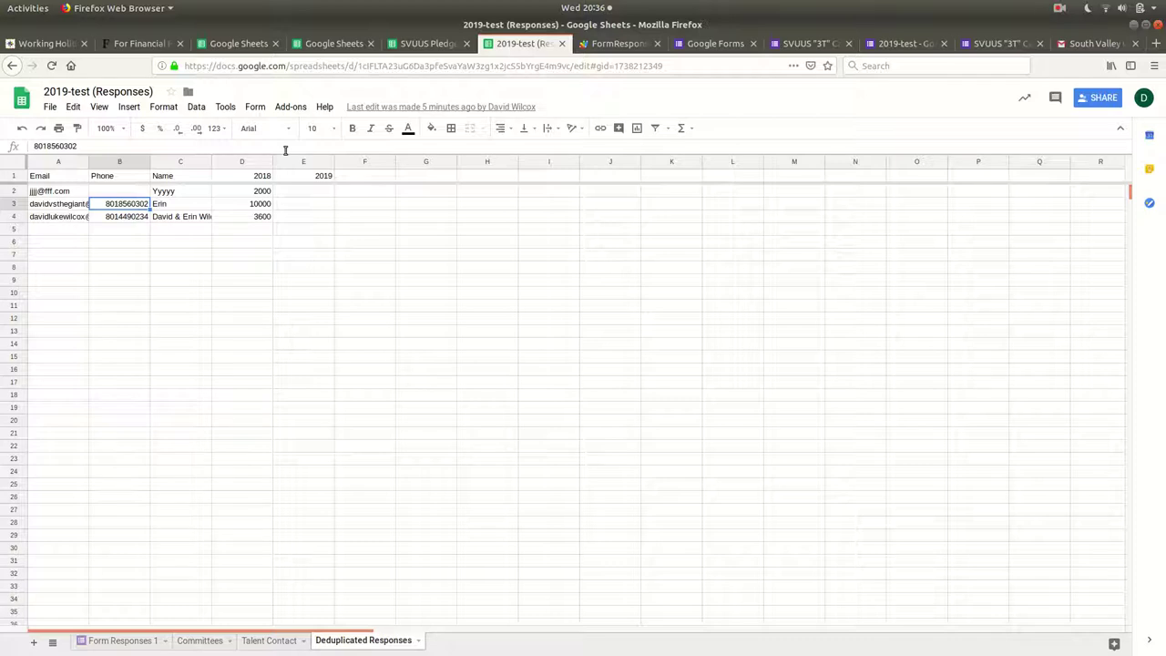
Open Google Voice messages in a new tab placed beside the 2019-test tab.
key("ctrl+t")
type("google")
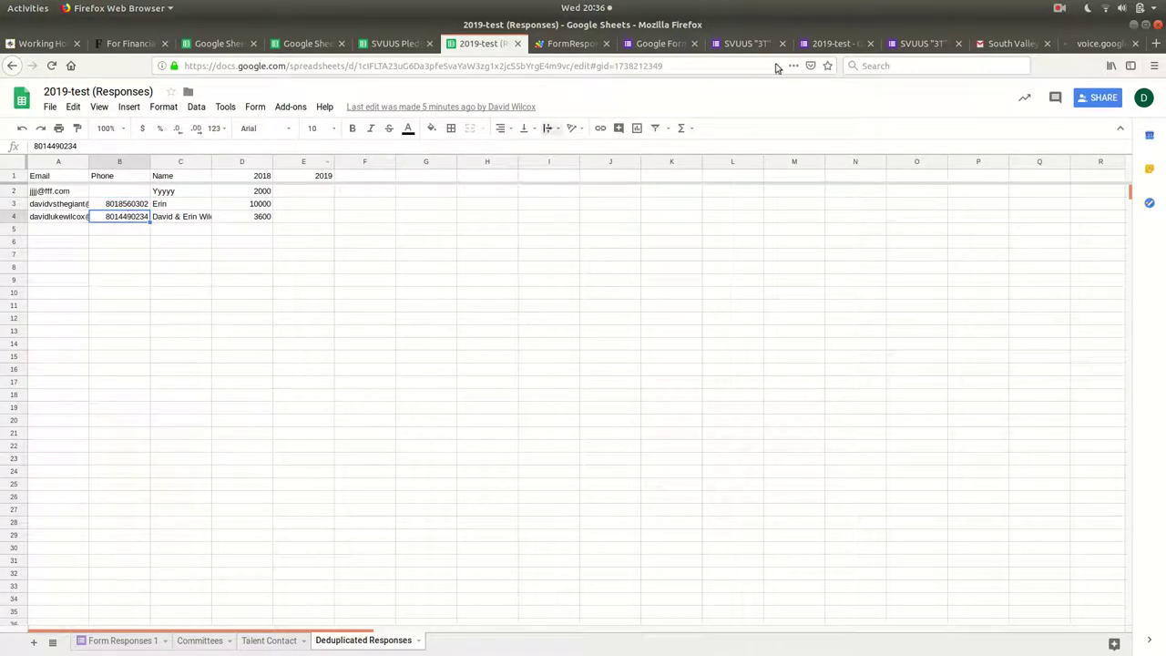
left_click_drag(1100, 44, 571, 50)
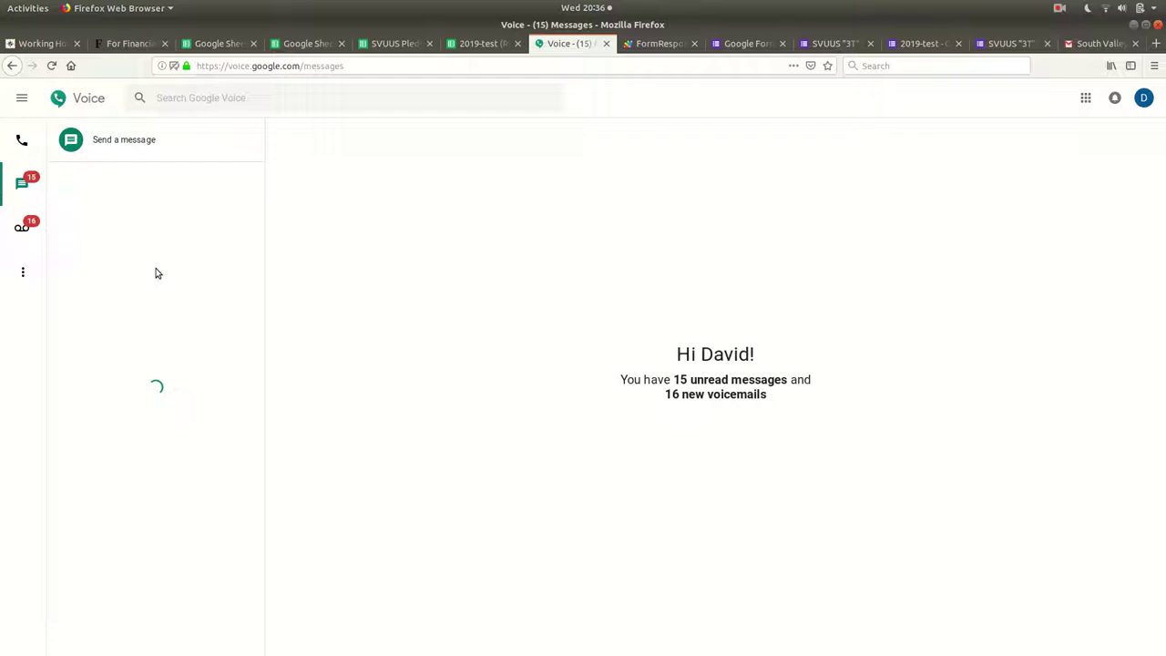
Select sendReminderTextMessages in the FormResponses function dropdown and run it.
left_click(663, 44)
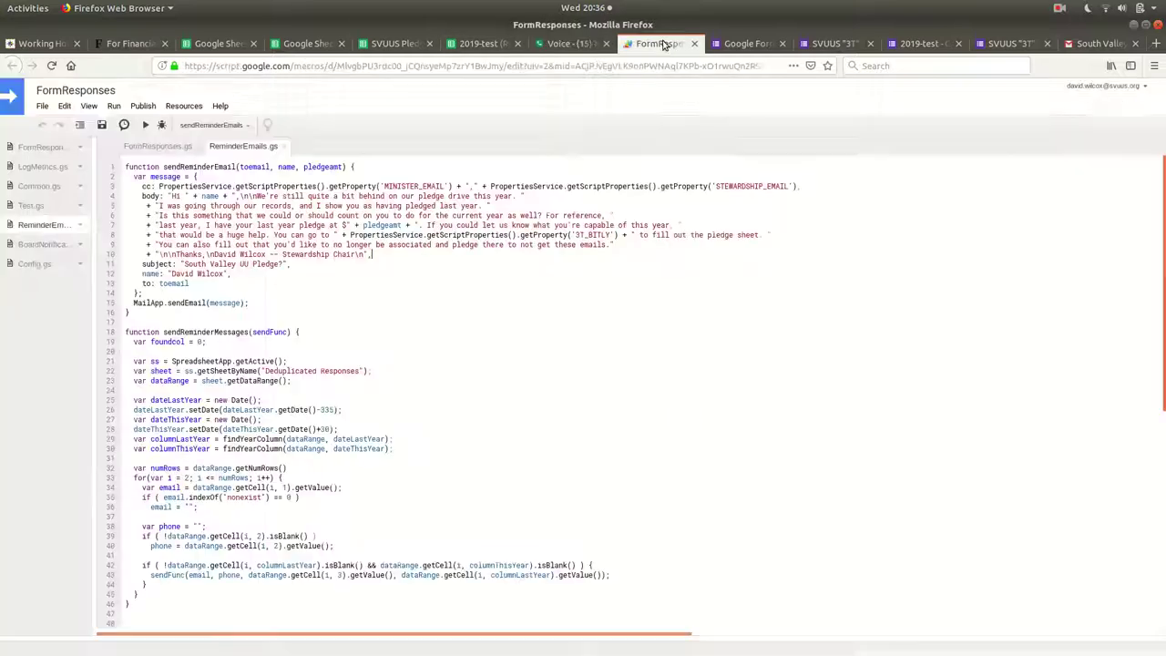
left_click(198, 128)
left_click(199, 206)
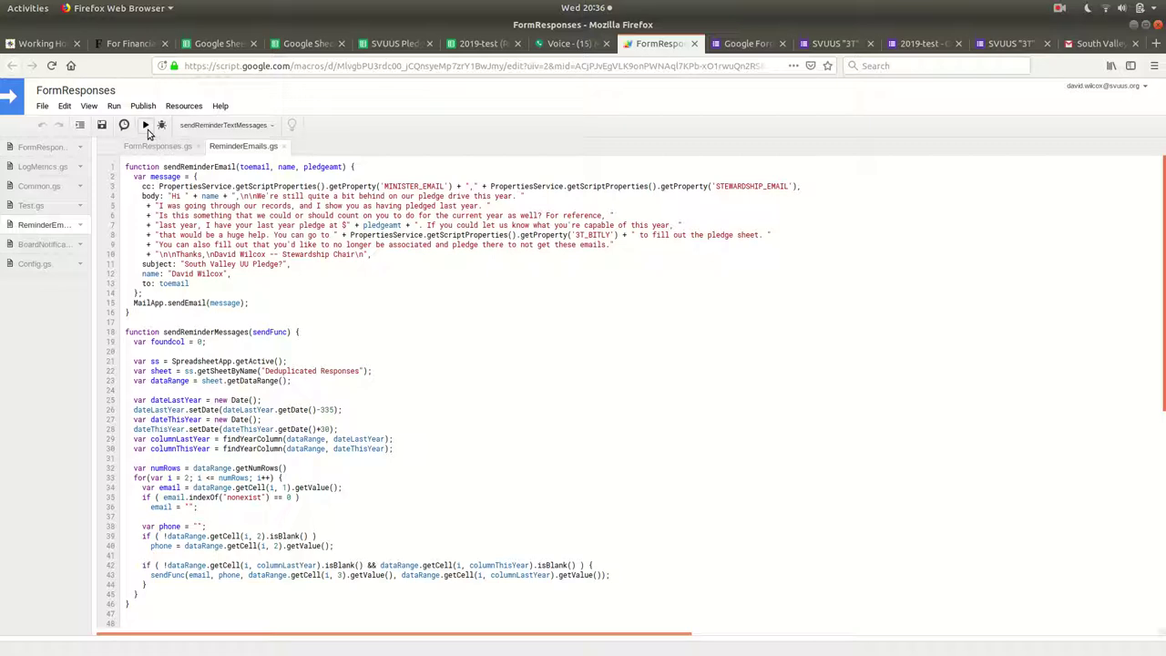
left_click(146, 126)
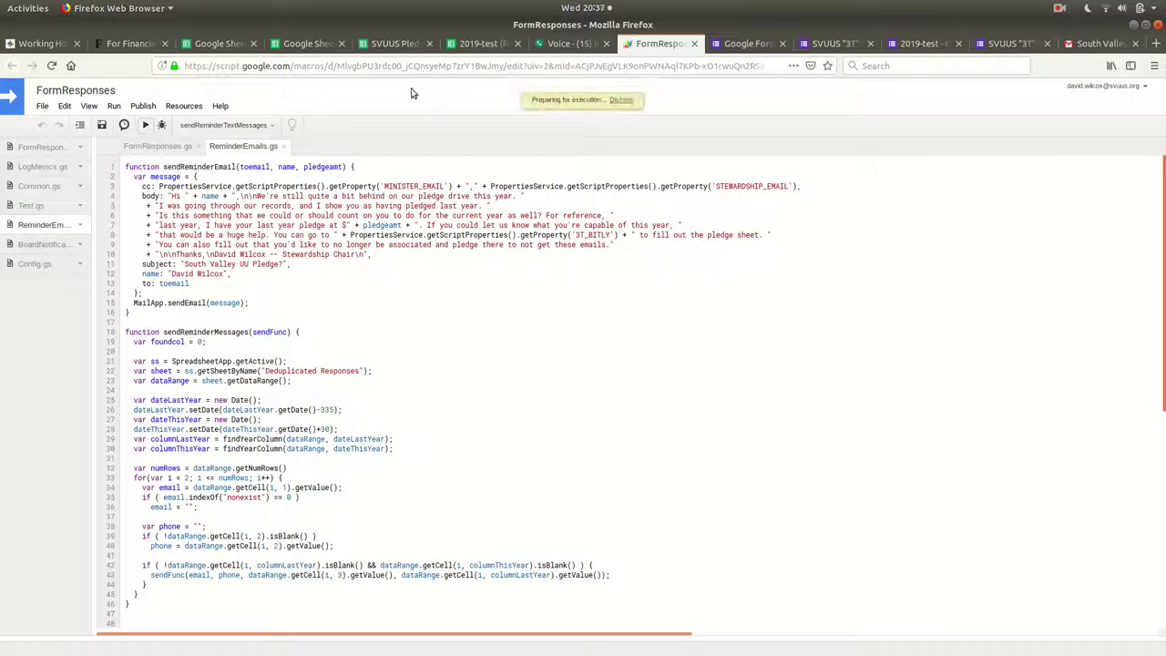
left_click(566, 43)
Open the test number's conversation and highlight the newest $3600 reminder text, then return to the script.
left_click(173, 230)
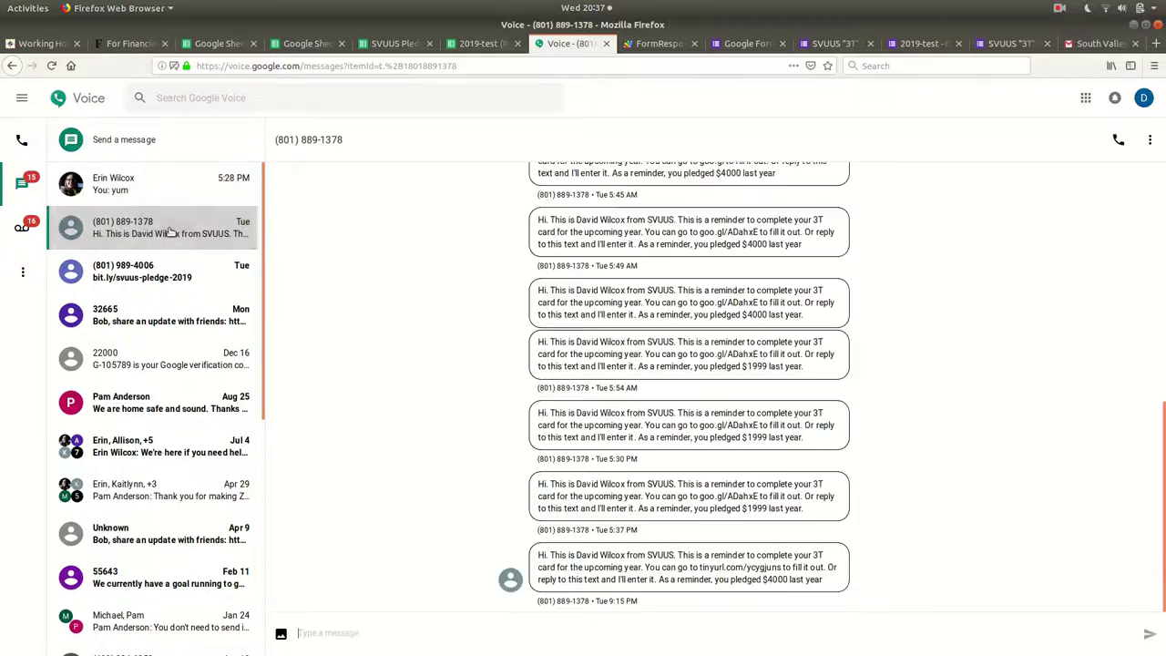
left_click(649, 45)
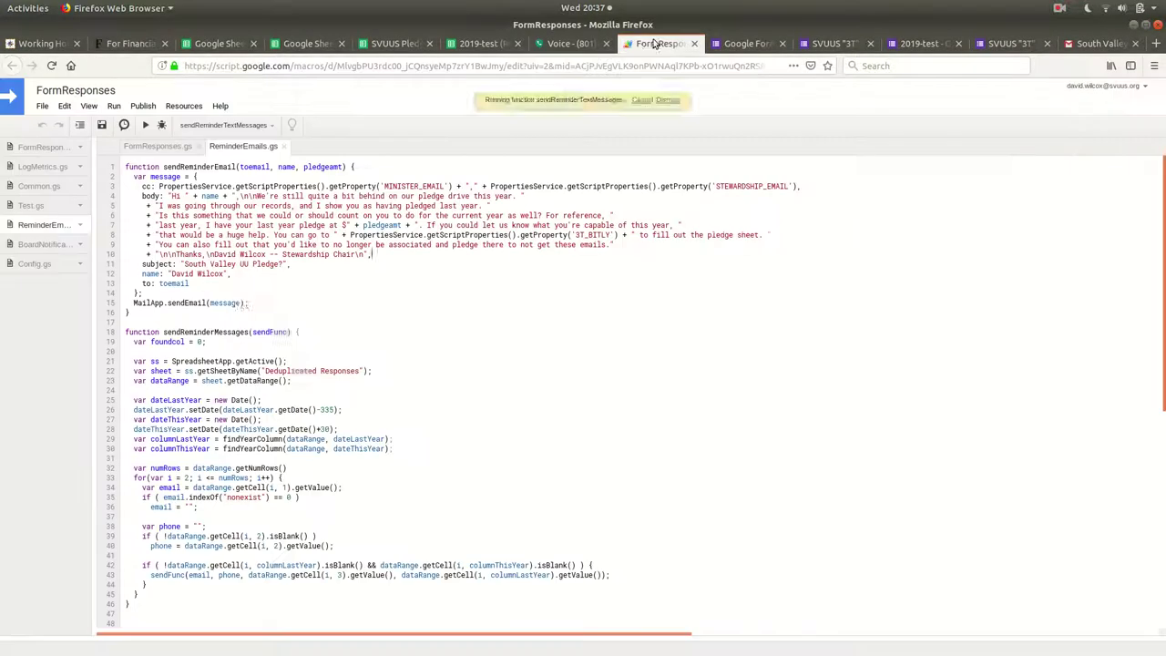
left_click(568, 45)
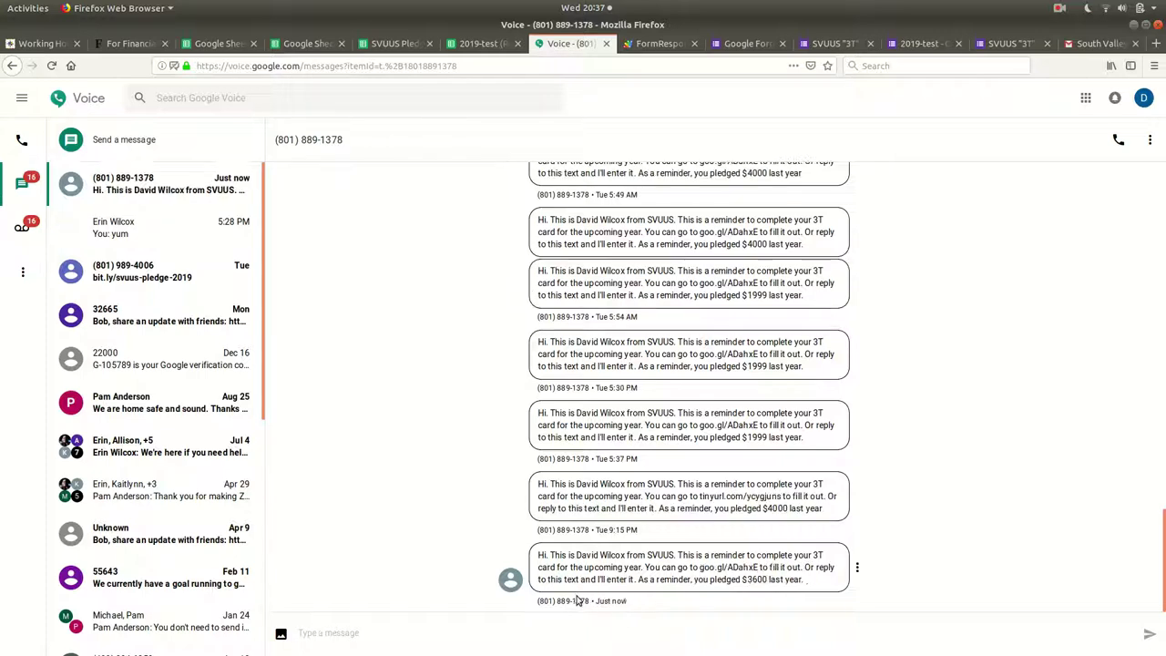
left_click_drag(588, 555, 807, 581)
left_click(658, 567)
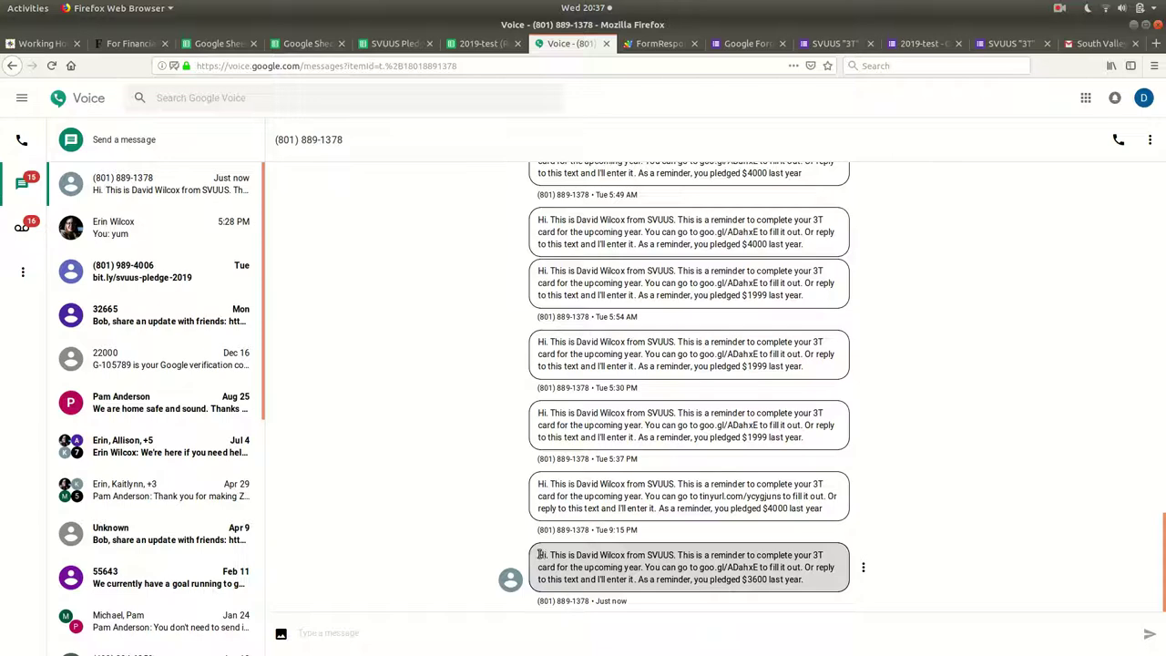
left_click_drag(539, 554, 583, 556)
left_click(808, 586)
left_click(583, 556)
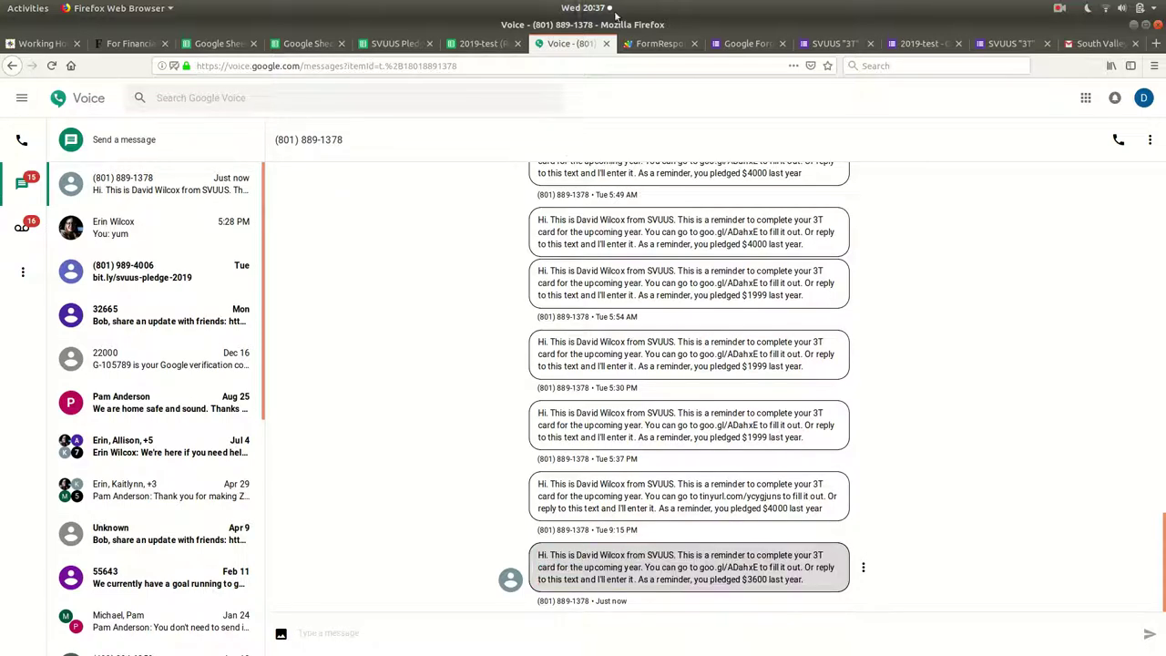
left_click(657, 44)
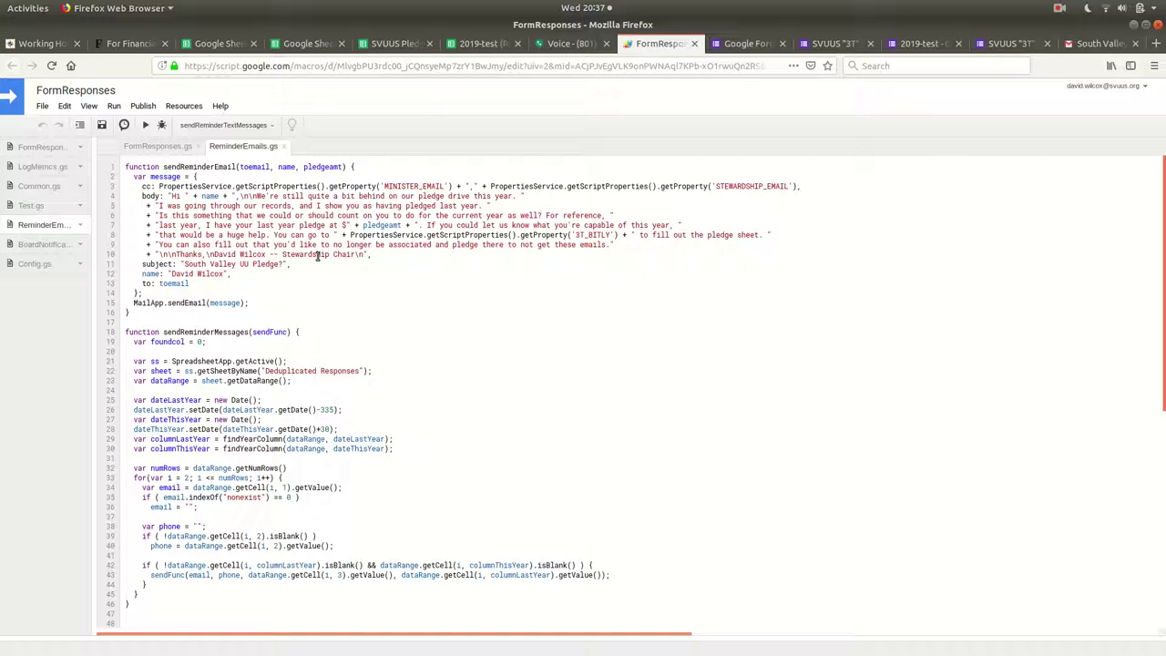
Highlight and read the full text-message payload line in sendReminderText, then return to Google Voice.
scroll(319, 255, "down", 5)
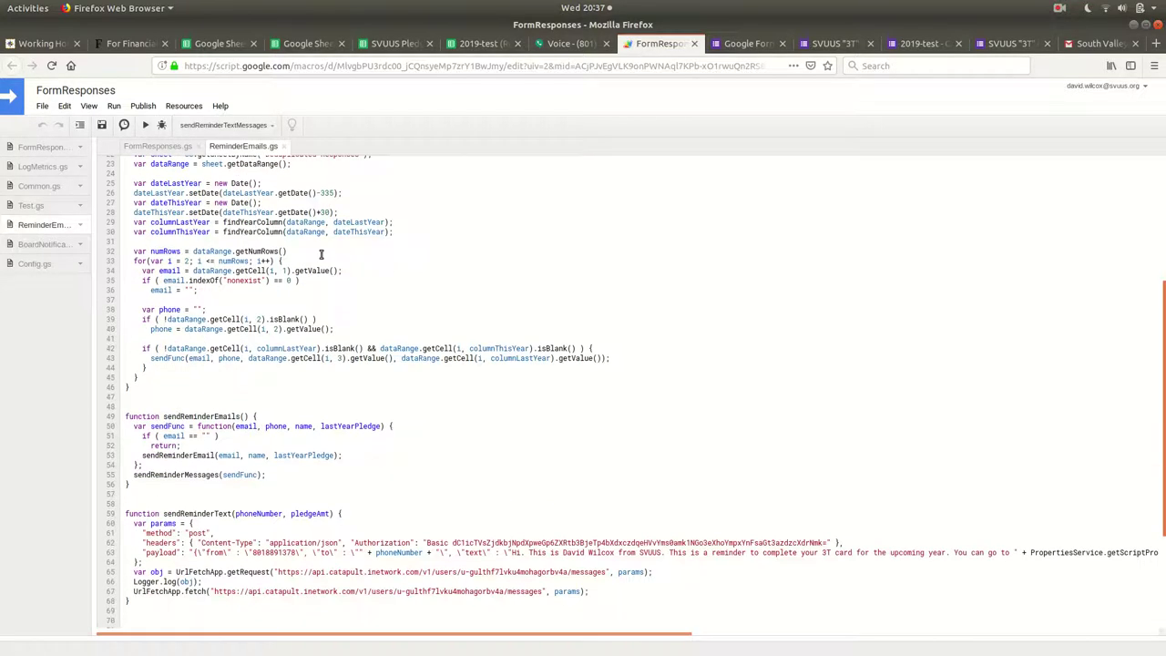
scroll(320, 249, "up", 5)
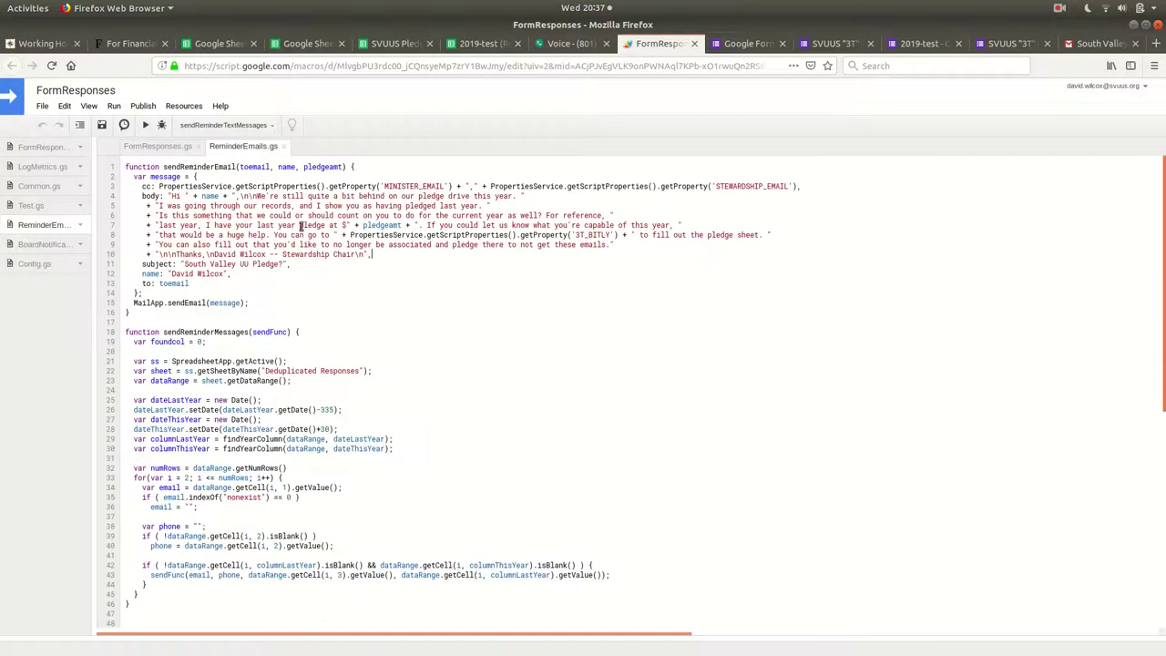
scroll(299, 307, "down", 9)
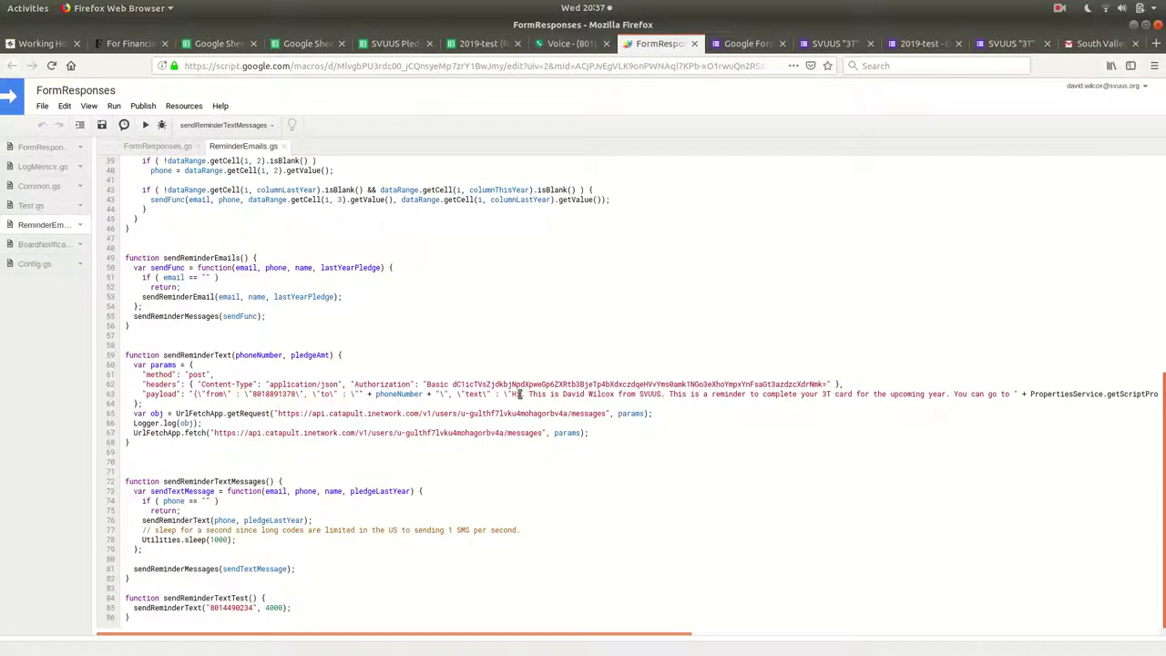
left_click_drag(519, 394, 1146, 402)
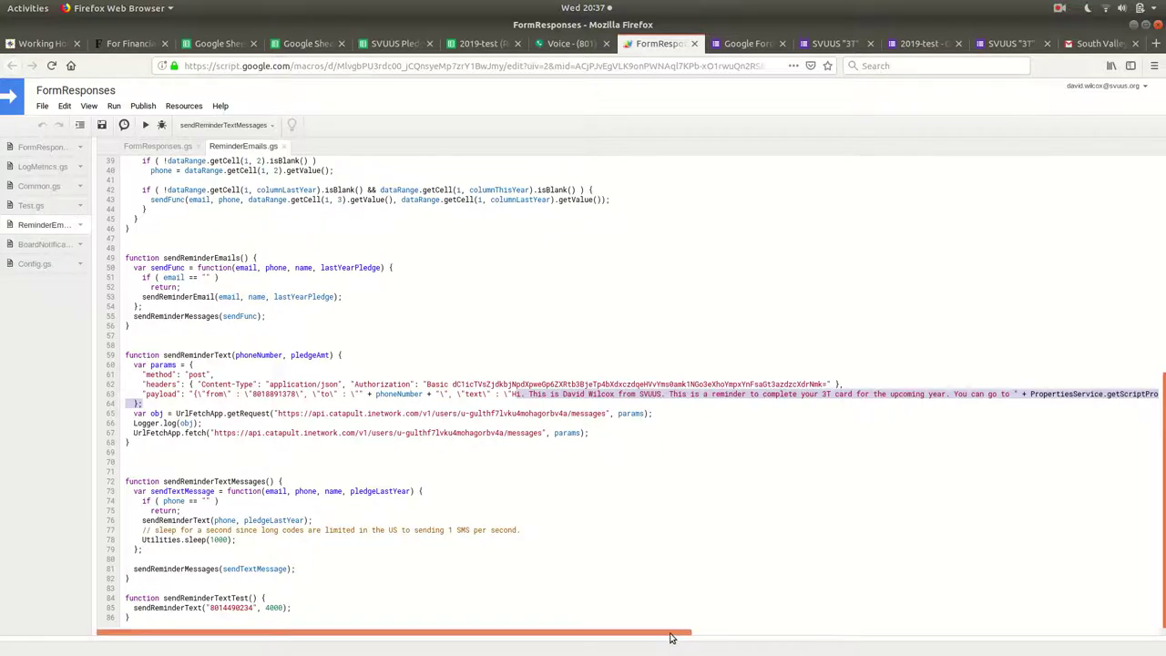
left_click_drag(670, 638, 1157, 603)
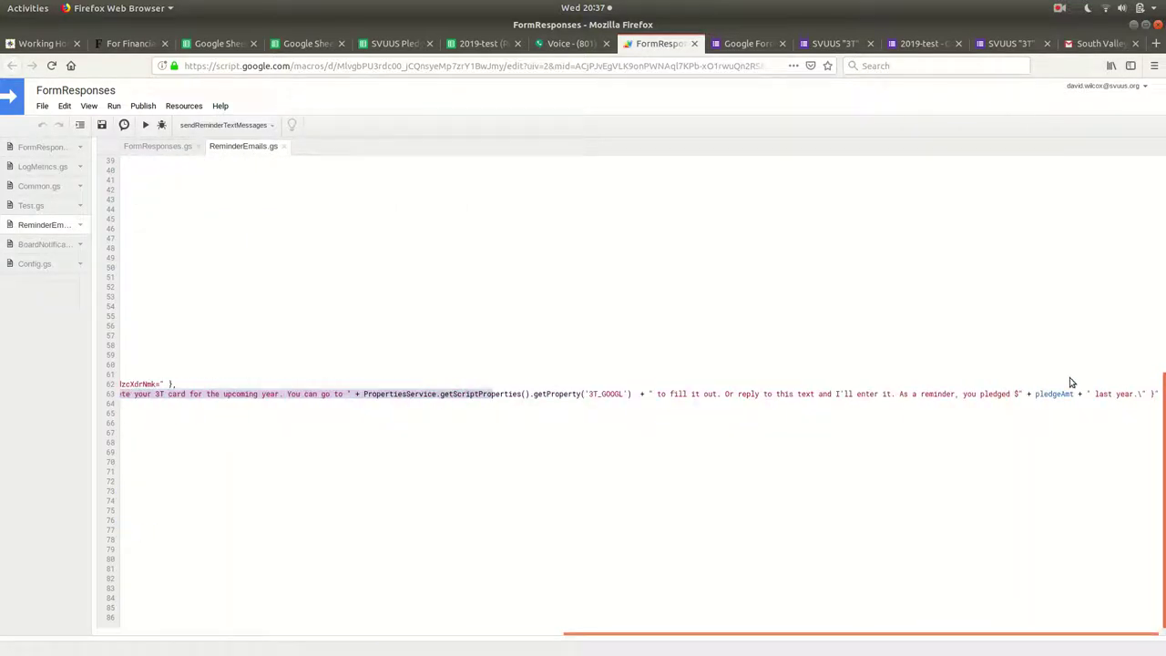
left_click(1146, 395)
left_click_drag(932, 638, 466, 638)
left_click_drag(847, 384, 477, 484)
left_click(477, 485)
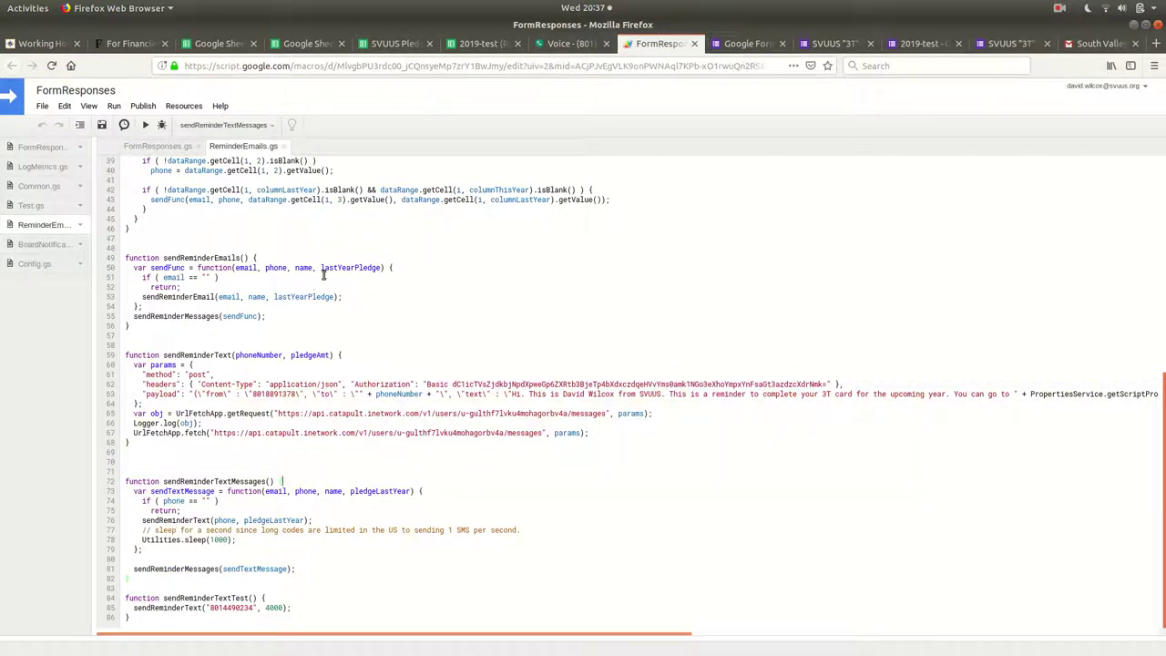
left_click(577, 44)
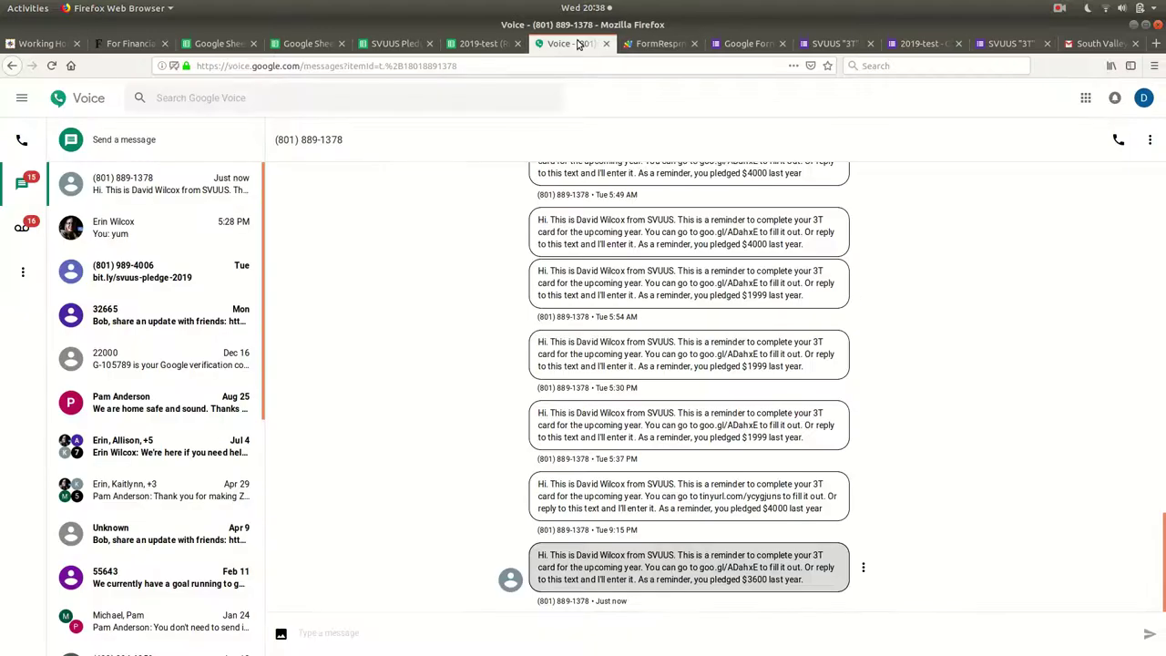
In the Emacs notes, highlight the personalized reminders phrase and the daily metrics note, then return to Firefox.
left_click(659, 44)
key("alt+Tab")
left_click(311, 264)
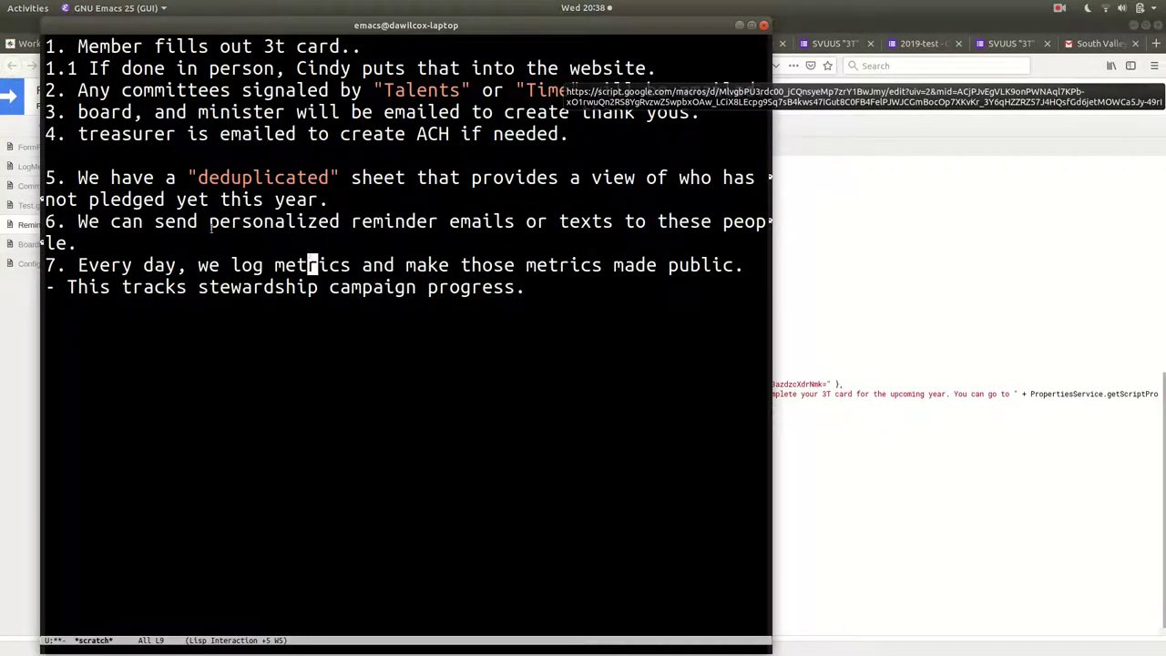
left_click_drag(210, 227, 635, 221)
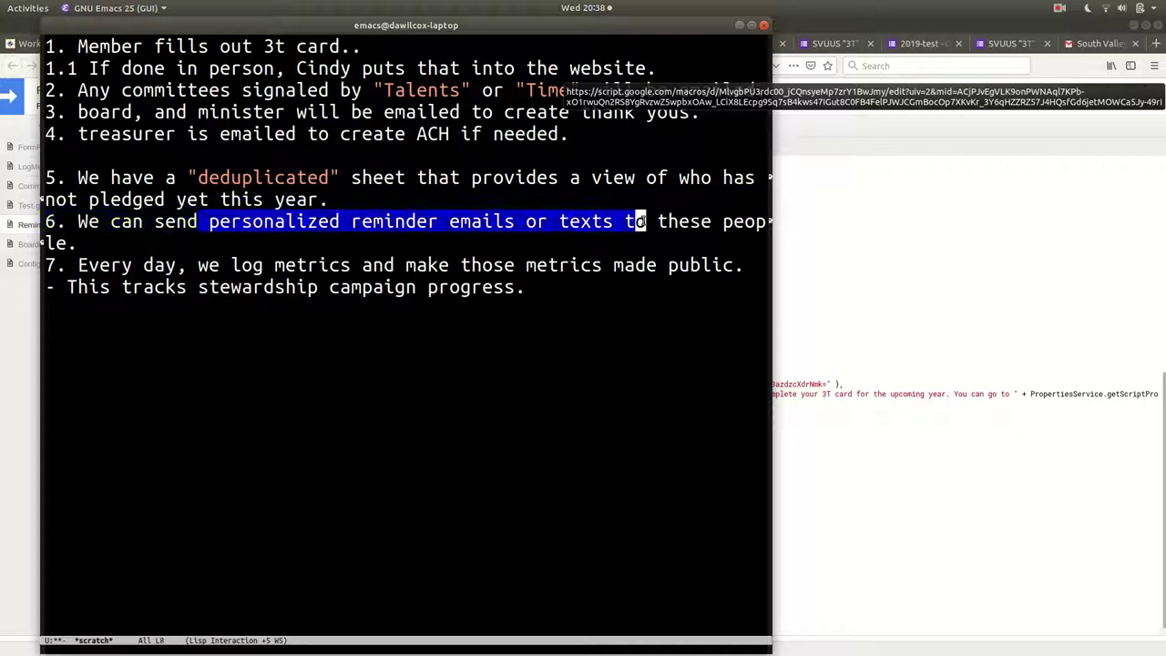
left_click(84, 248)
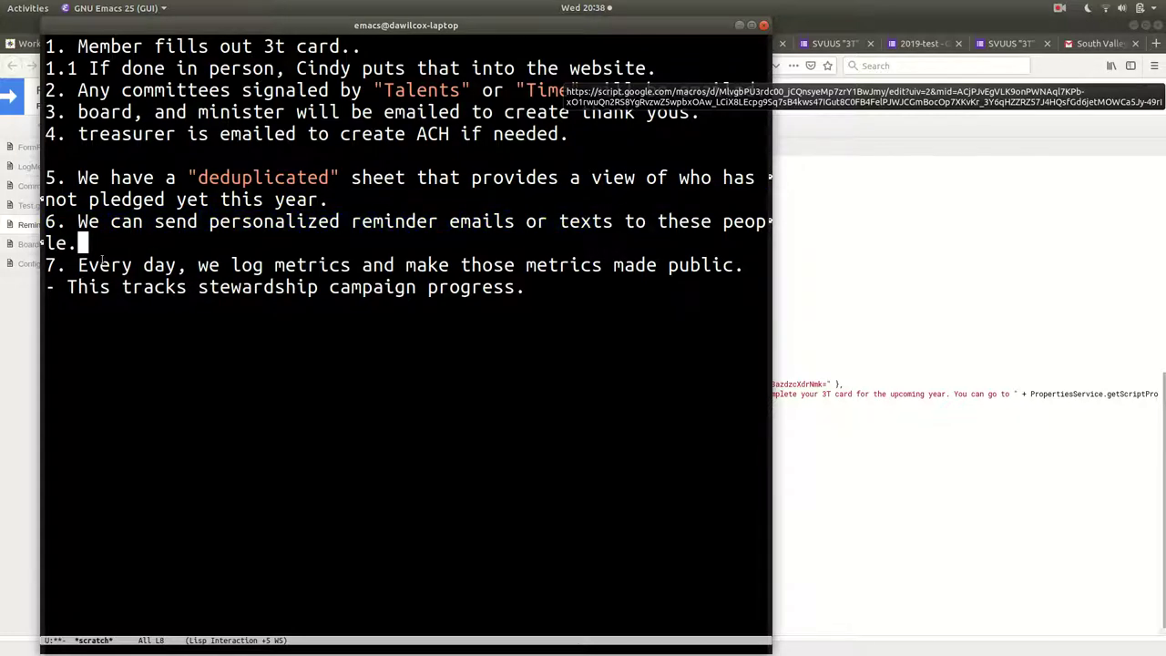
left_click_drag(103, 264, 364, 287)
left_click(365, 287)
key("alt+Tab")
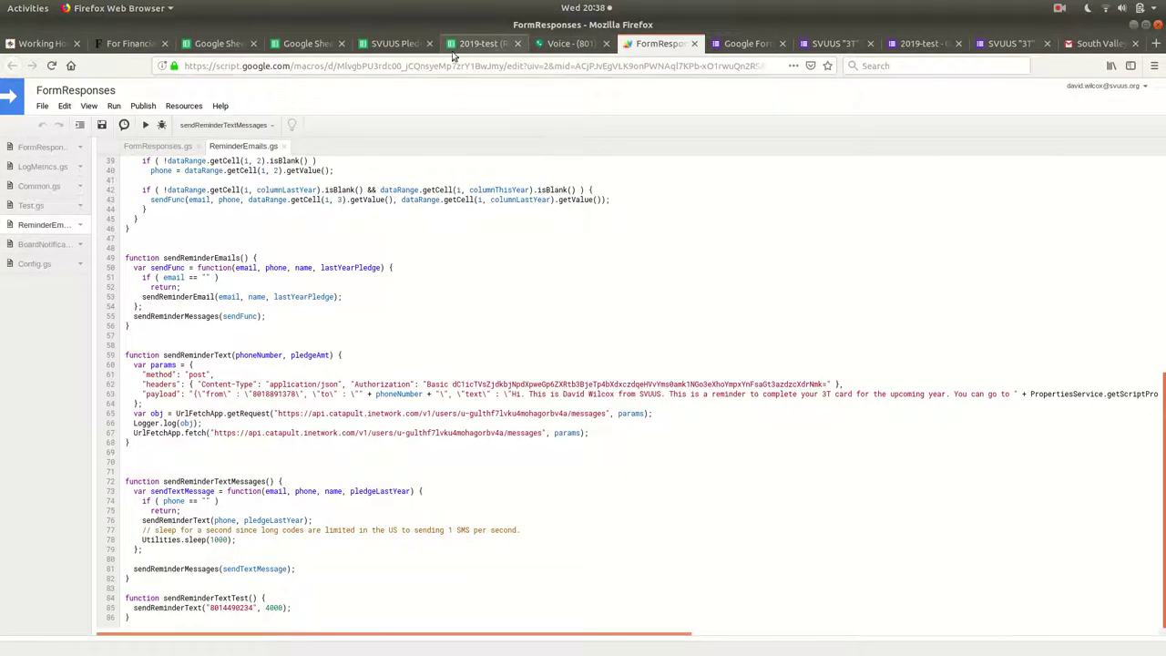
Open the SVUUS Pledge Aggregates sheet and point out its 25th and 75th percentile values.
left_click(383, 44)
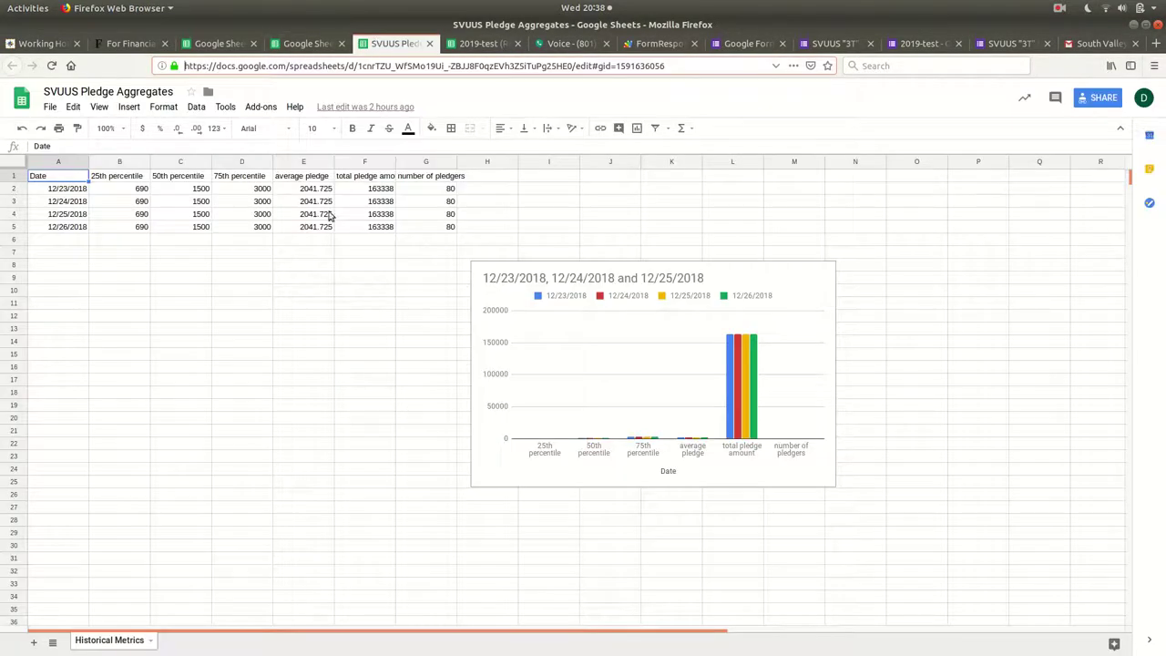
left_click_drag(64, 182, 114, 195)
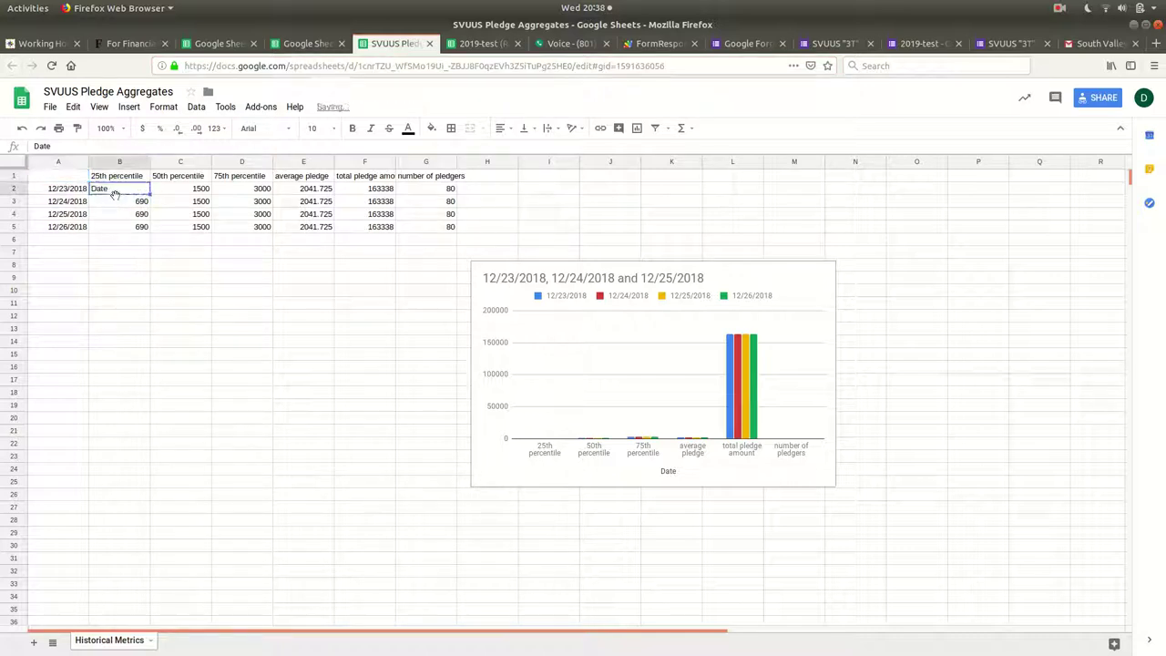
left_click(117, 201)
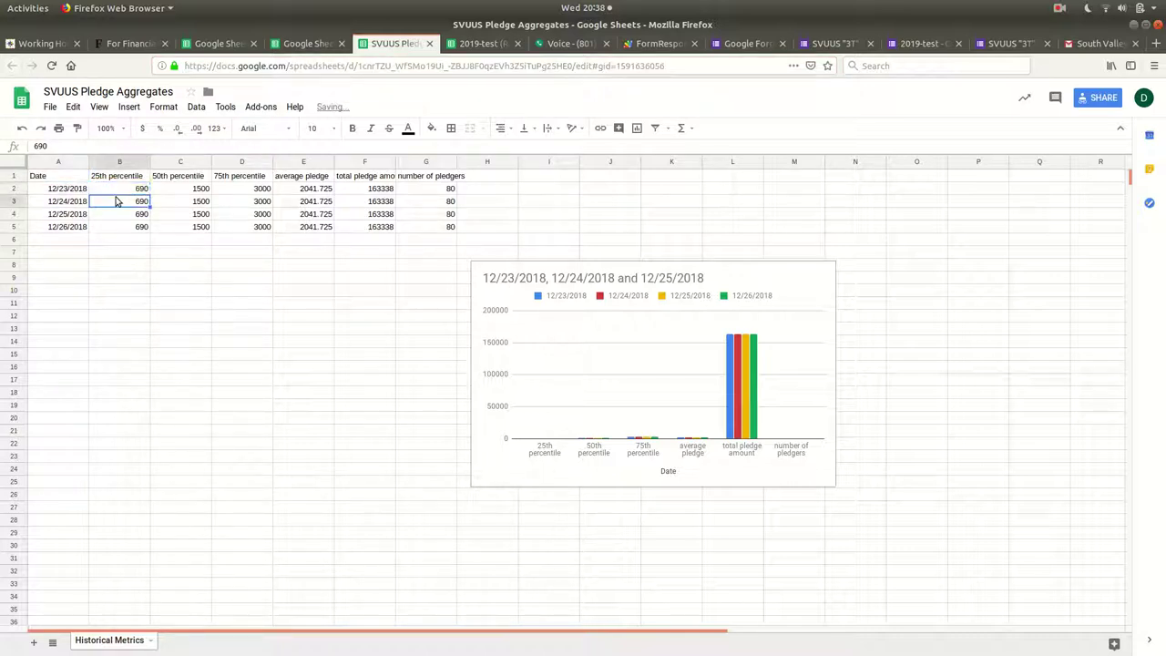
left_click(249, 216)
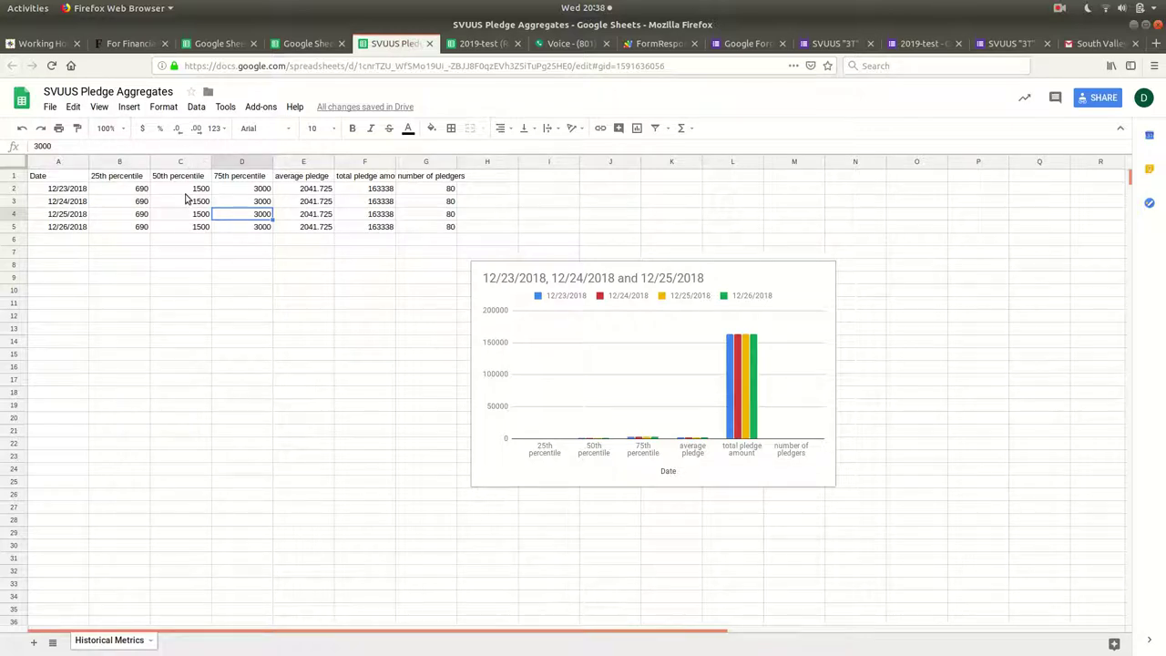
left_click(131, 180)
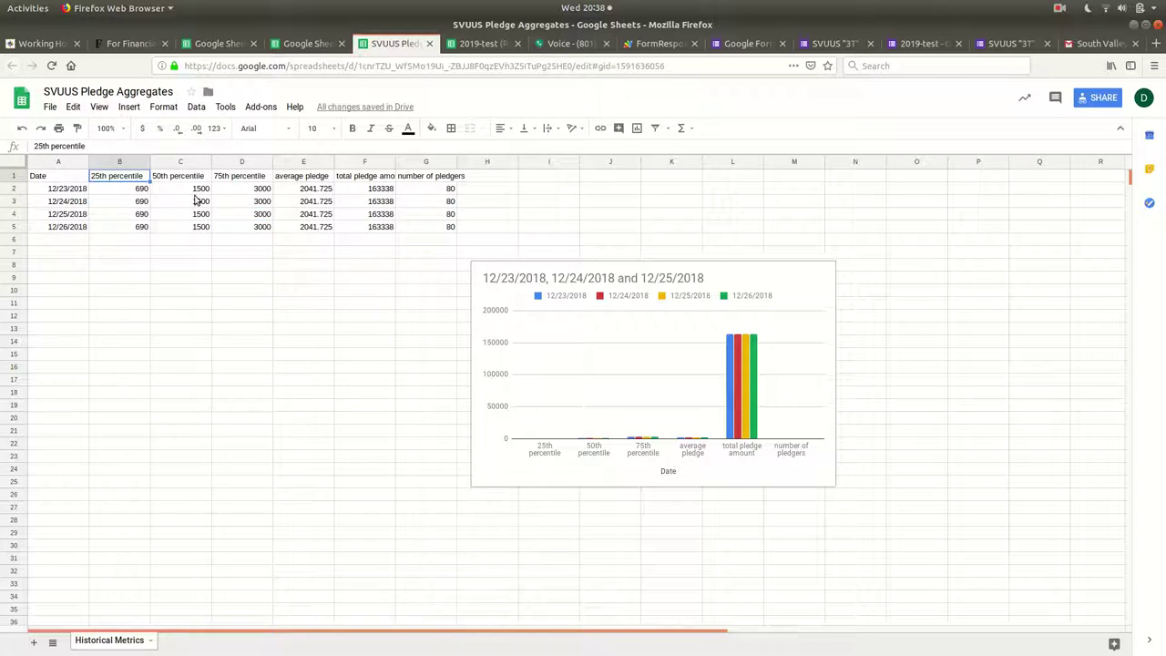
Select the 50th percentile, average, total pledge and pledger-count columns, then drag the chart clear of the table.
left_click_drag(182, 180, 178, 230)
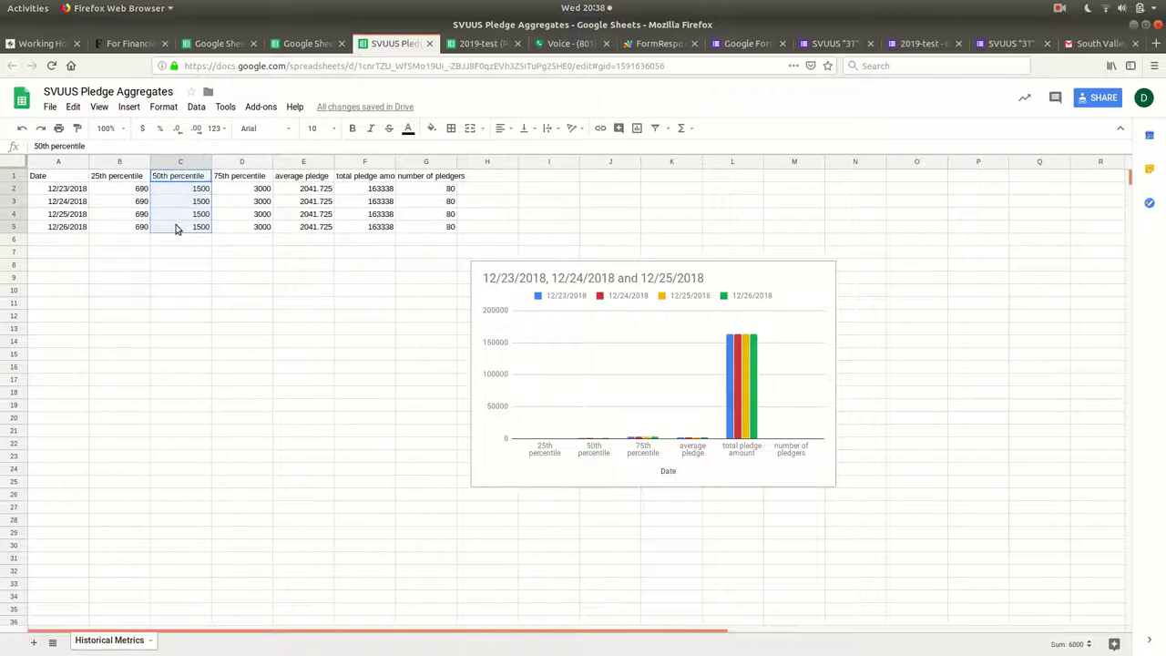
left_click_drag(307, 176, 313, 228)
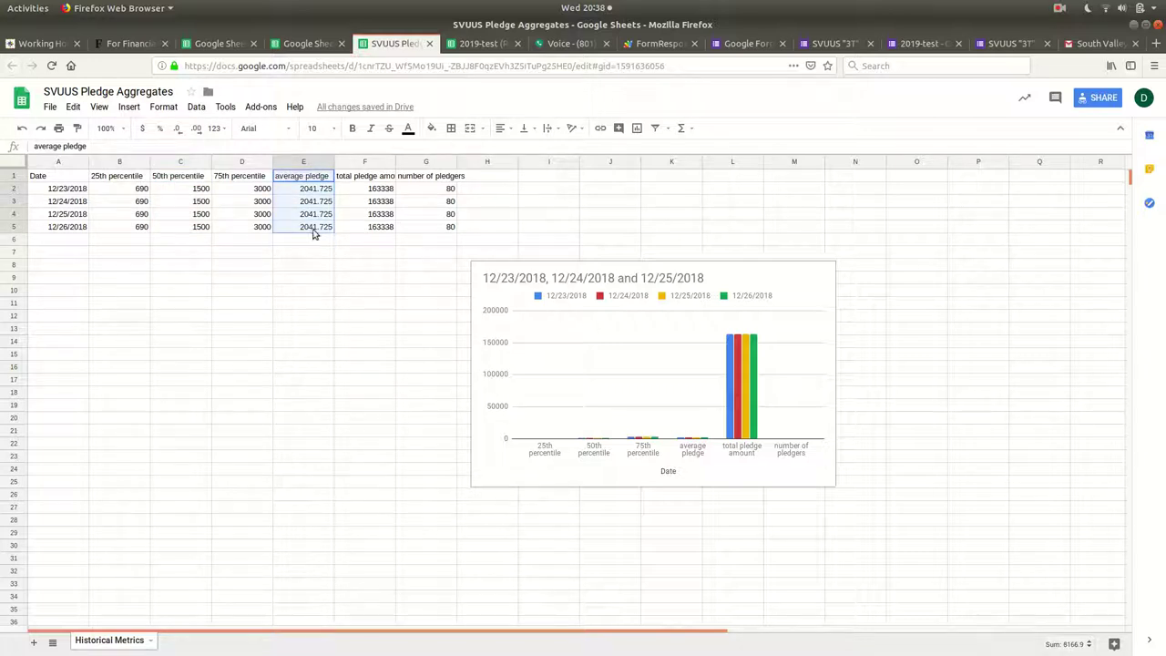
left_click(375, 169)
left_click_drag(374, 176, 372, 229)
left_click_drag(422, 177, 410, 230)
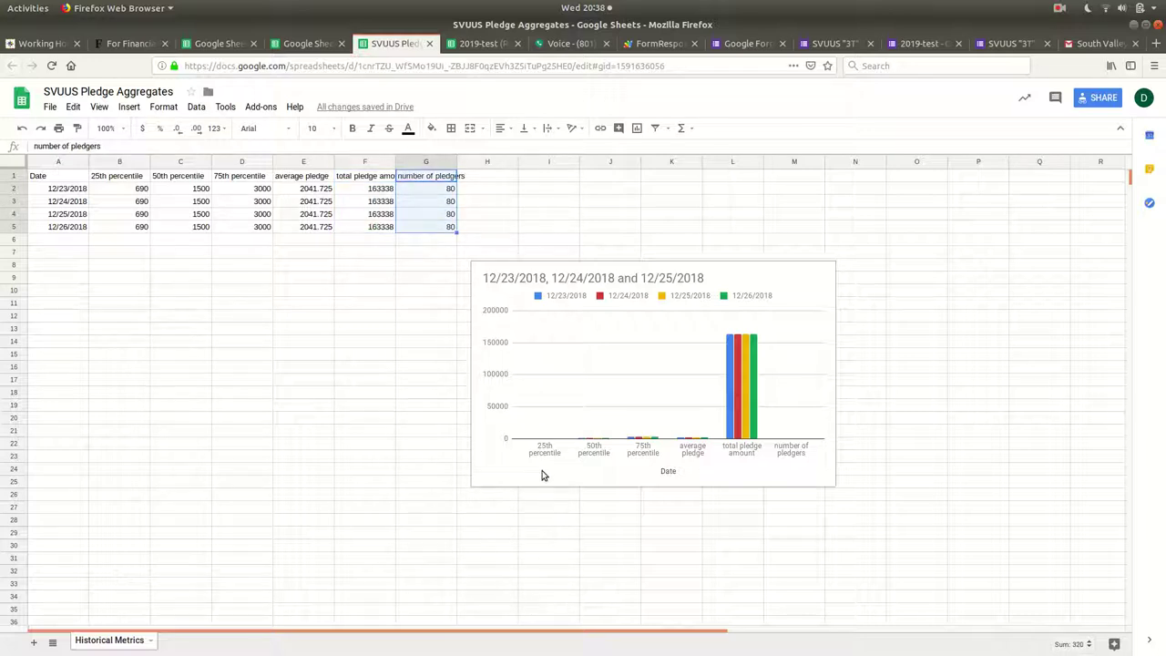
left_click(599, 477)
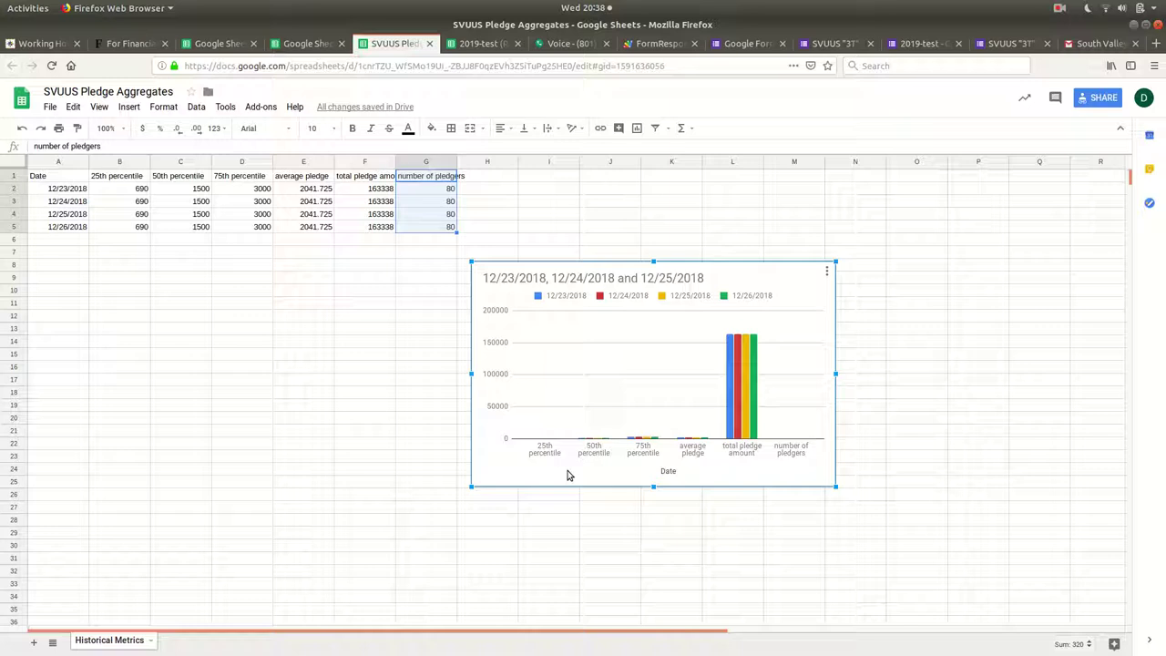
left_click_drag(566, 474, 673, 486)
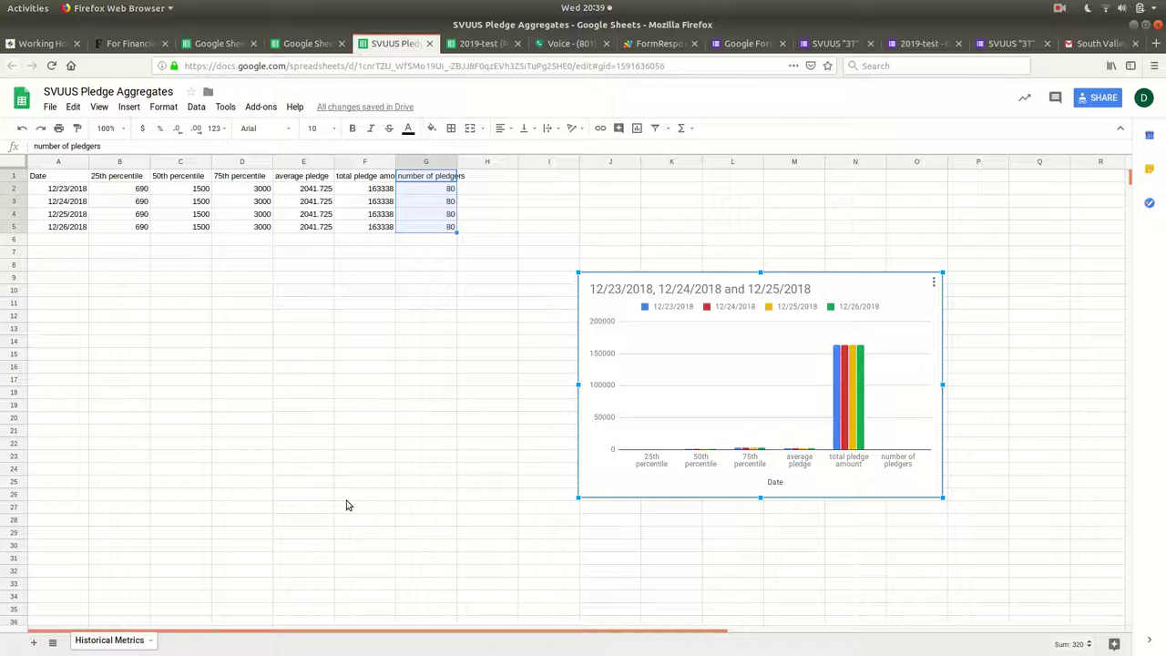
left_click(442, 200)
left_click(437, 180)
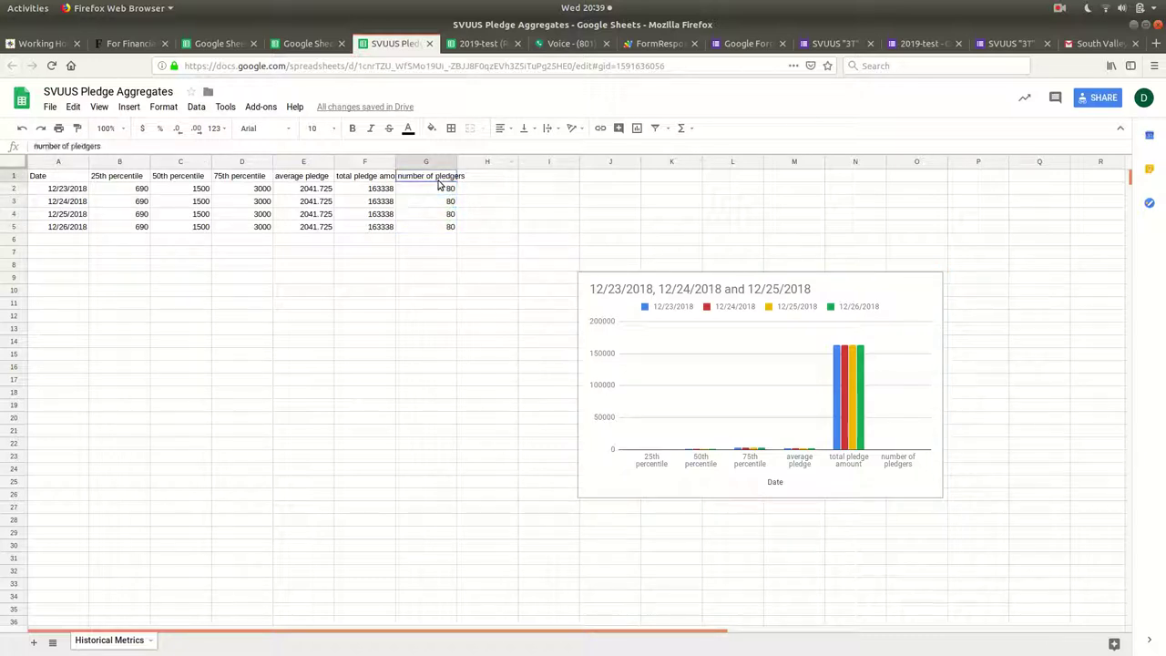
left_click(441, 189)
left_click(363, 188)
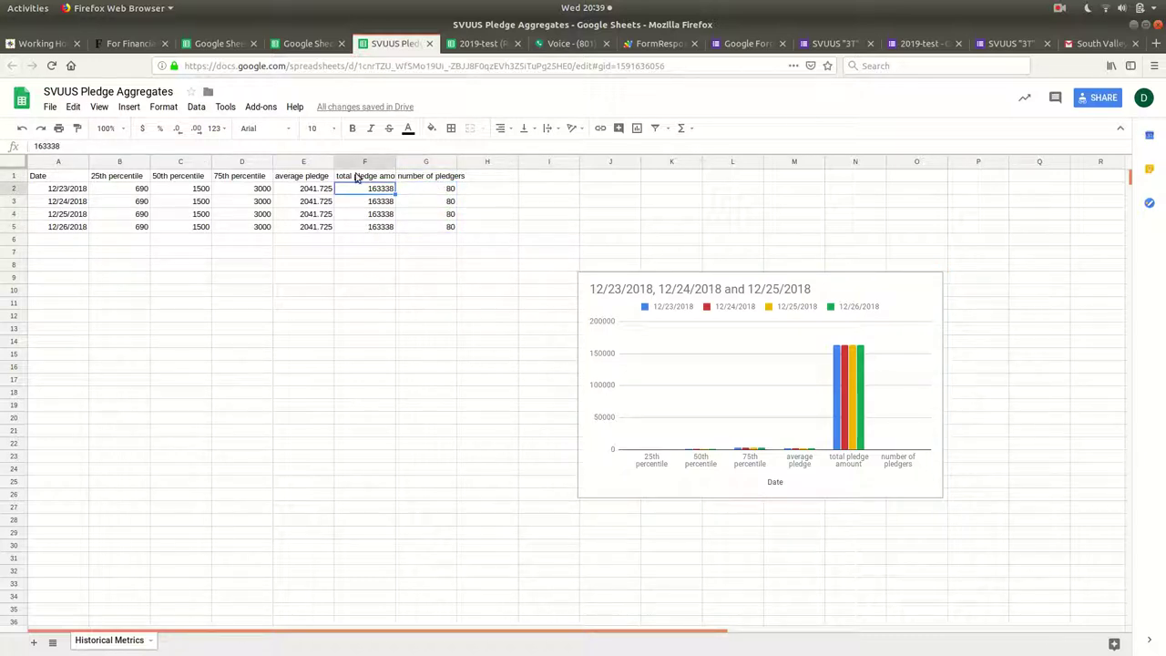
left_click(425, 177)
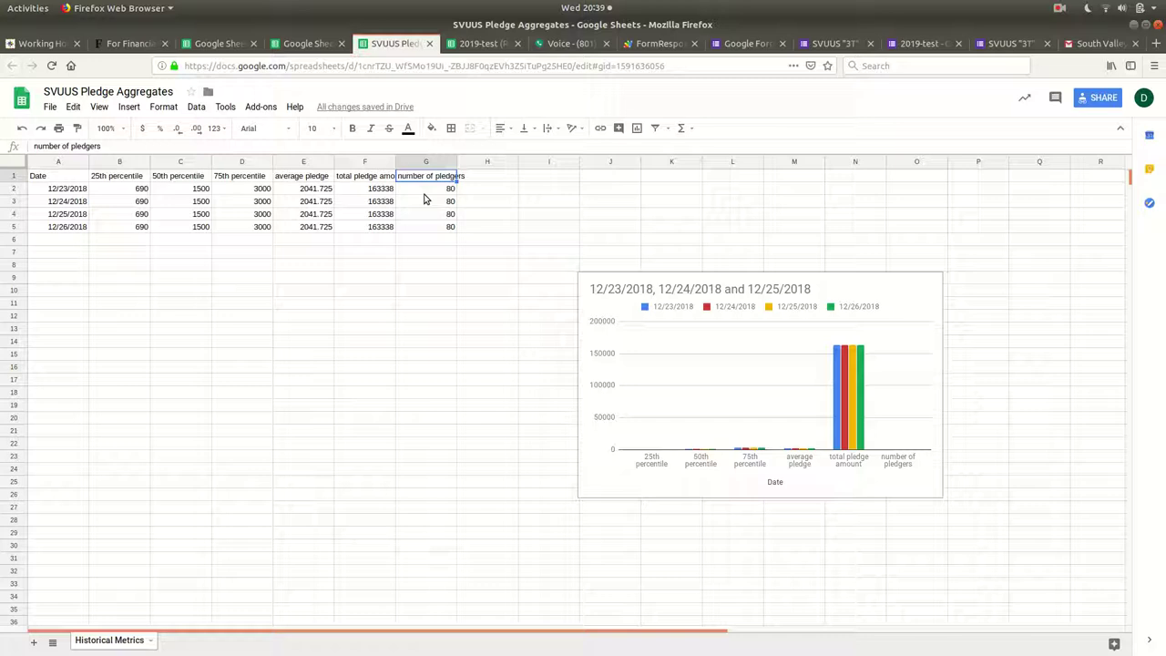
left_click(427, 188)
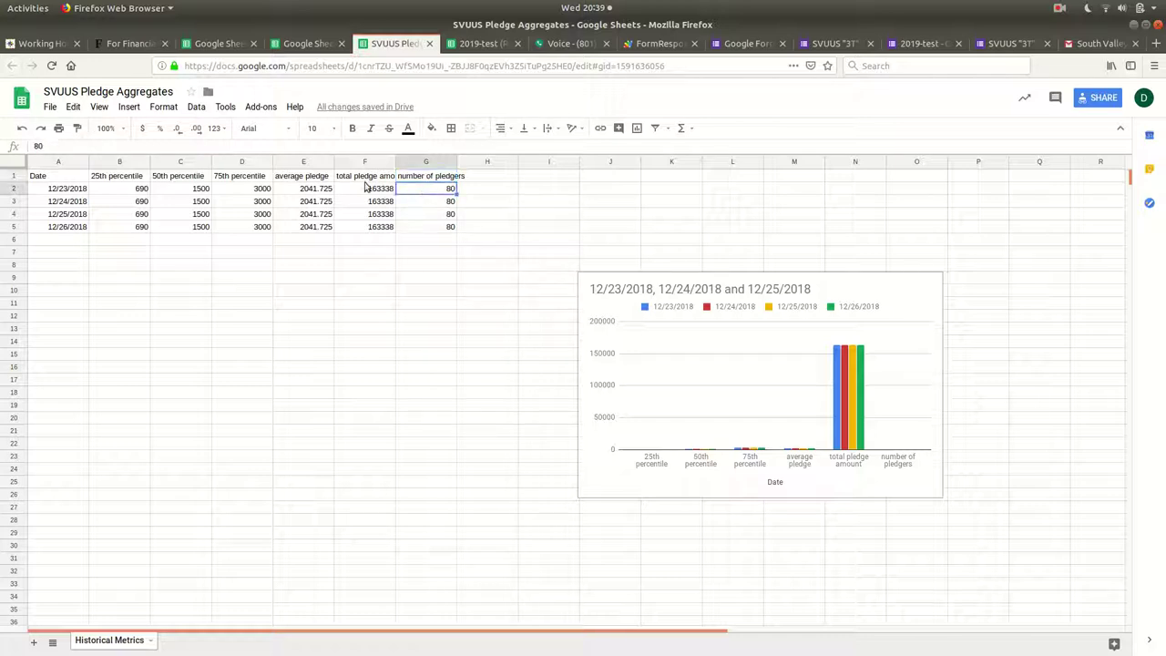
left_click(317, 189)
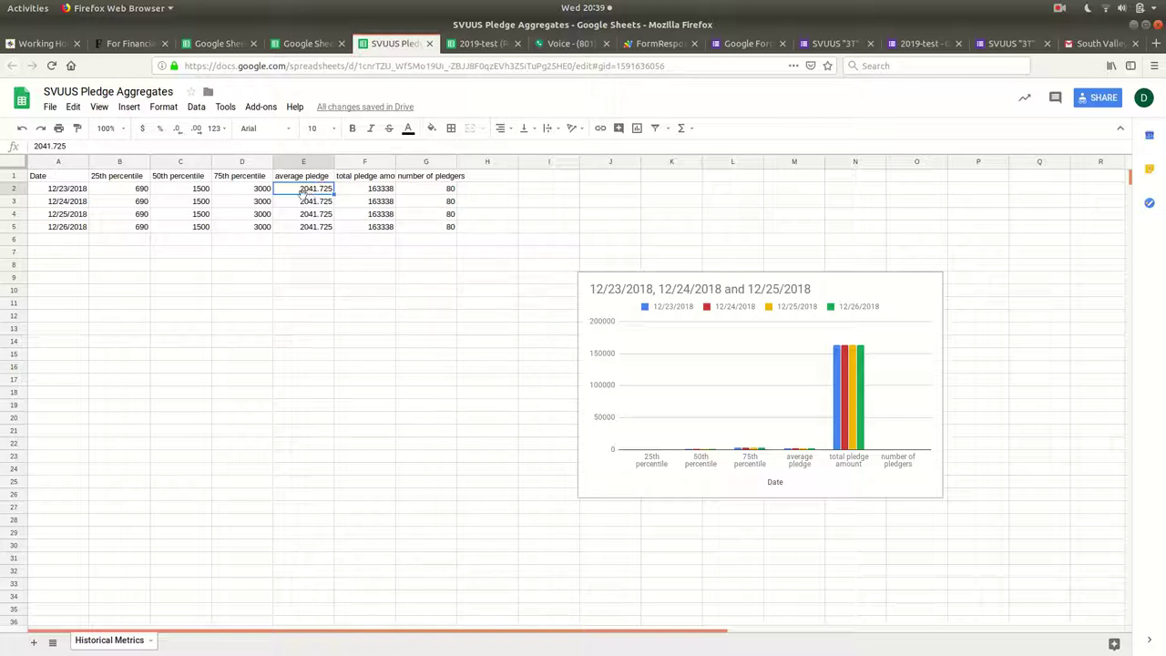
left_click(446, 190)
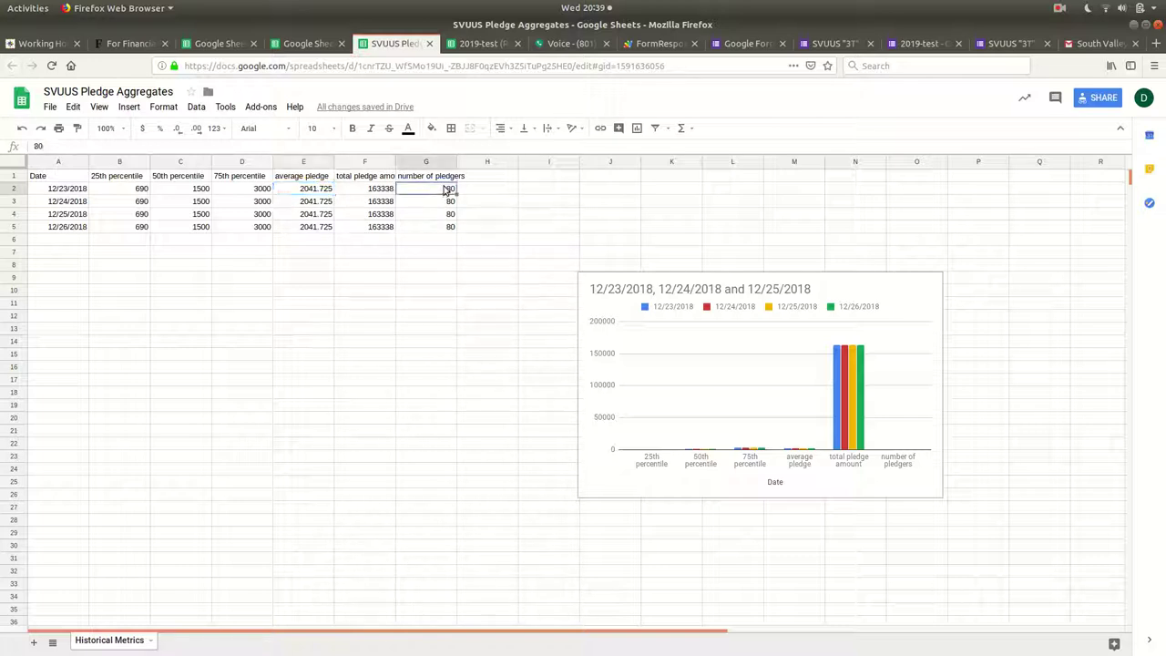
left_click(311, 191)
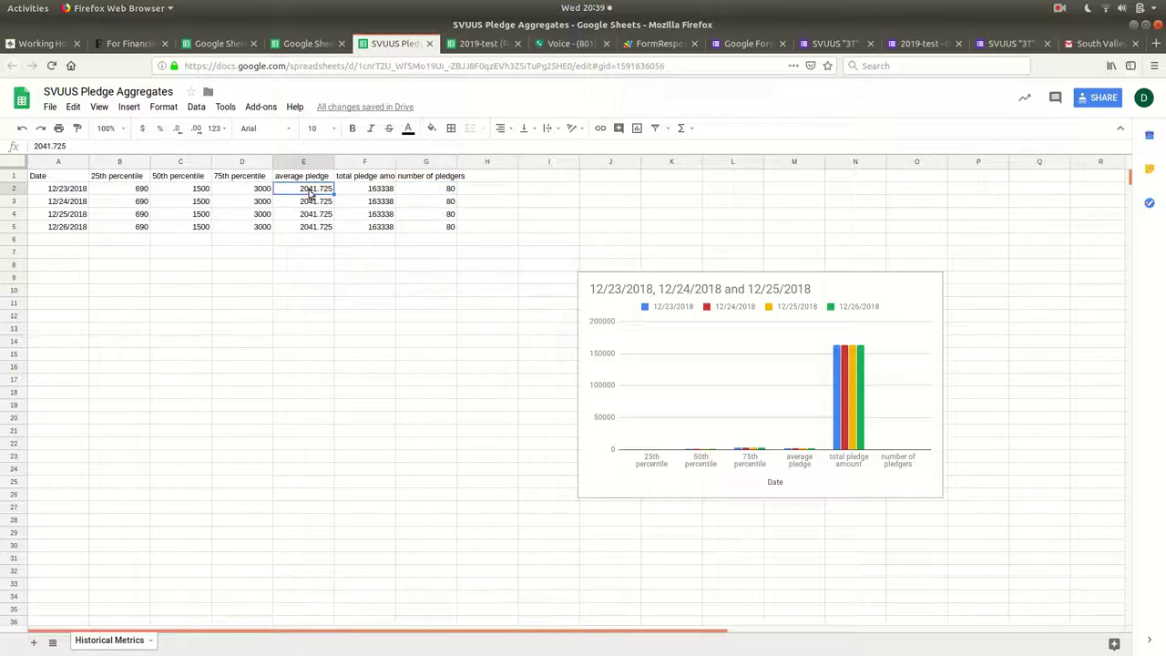
left_click(435, 195)
left_click(297, 191)
left_click(438, 188)
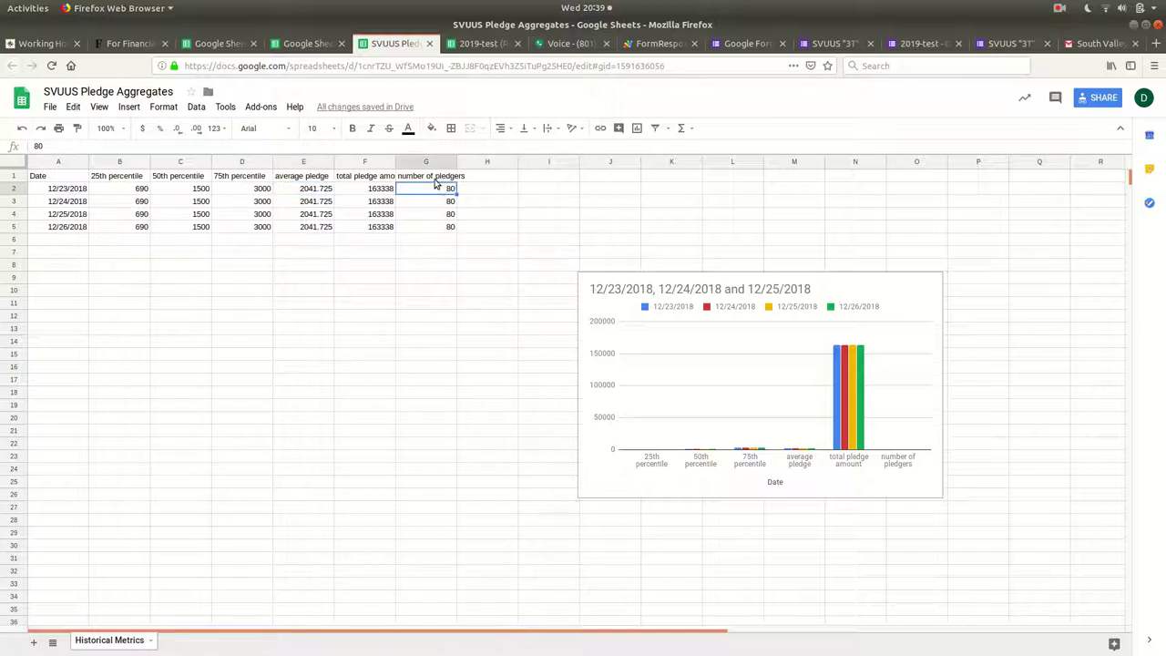
left_click(310, 194)
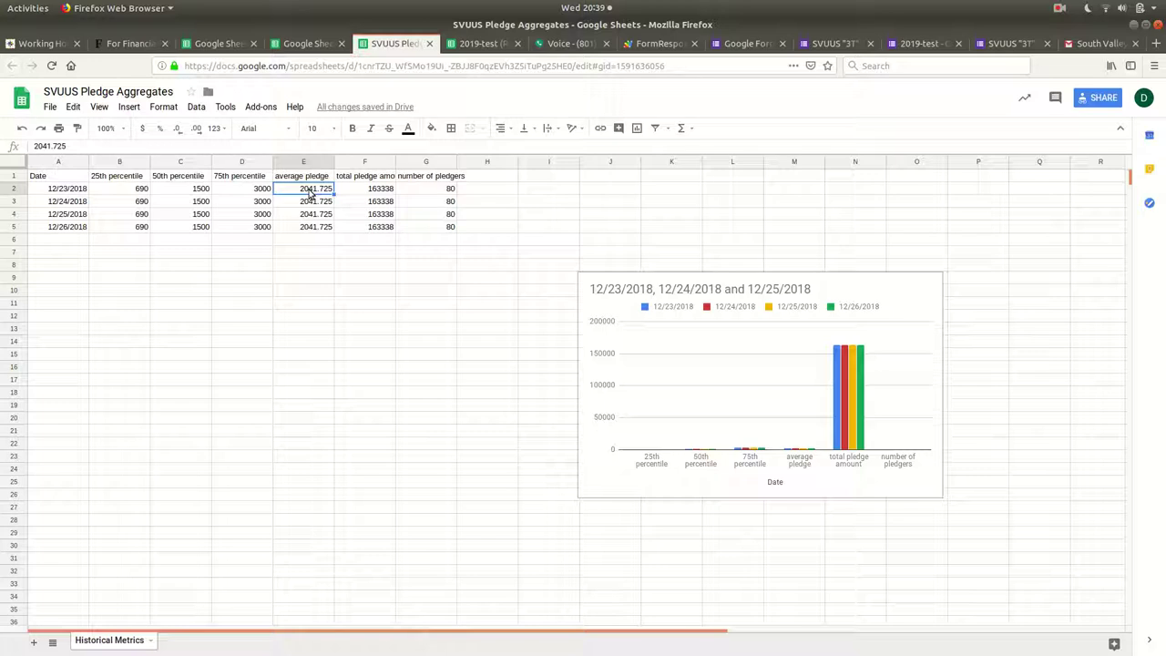
left_click(425, 179)
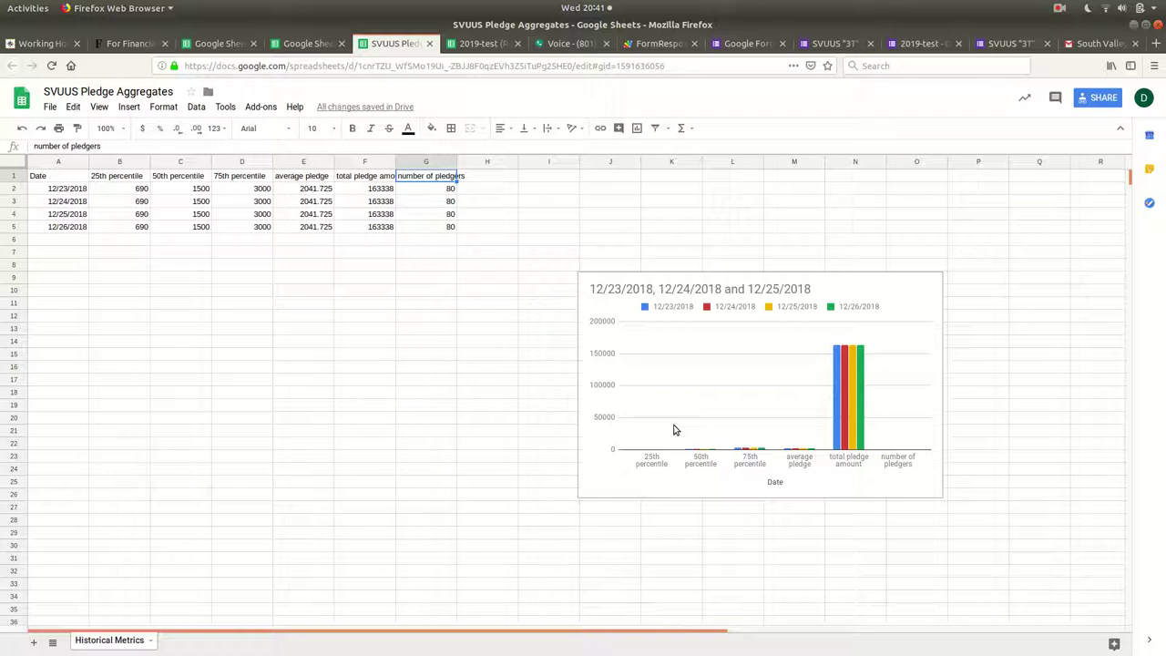
key("alt+Tab")
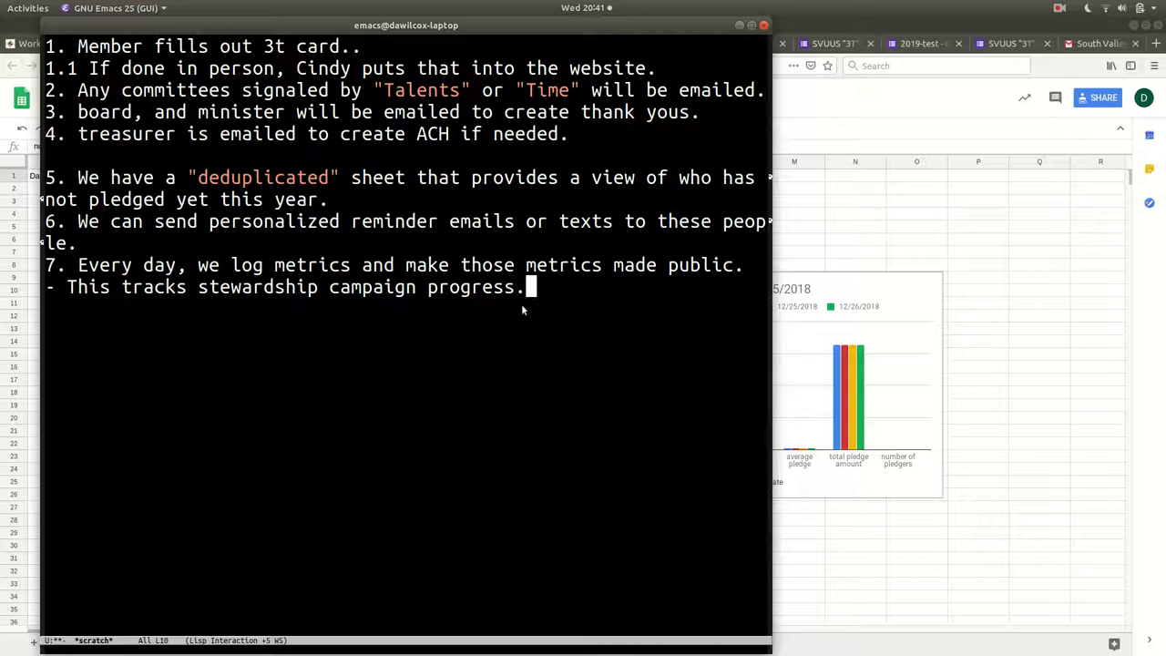
key("alt+Tab")
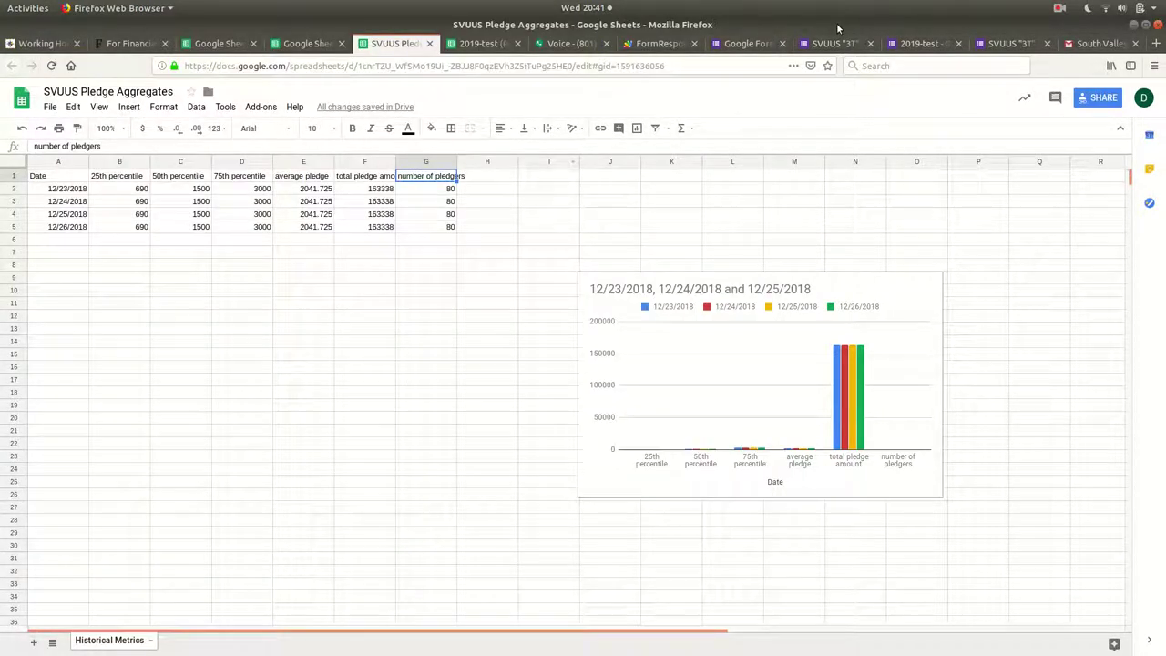
Switch to the 3T Card form tab and reopen the blank form from the Back history list.
left_click(910, 46)
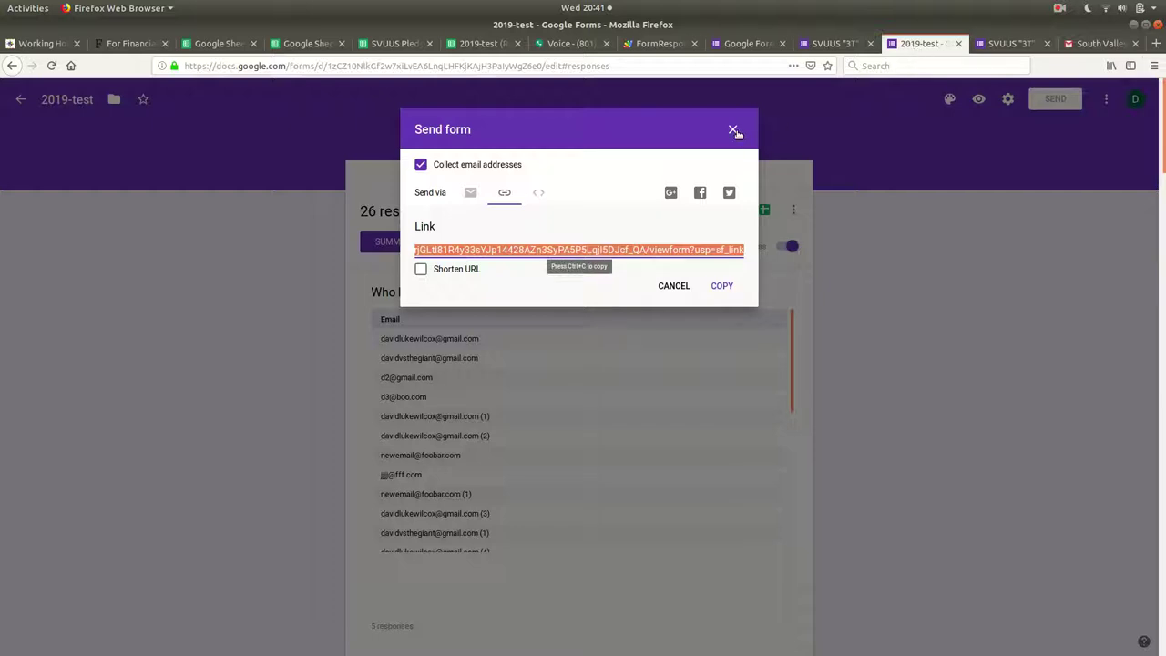
left_click(997, 43)
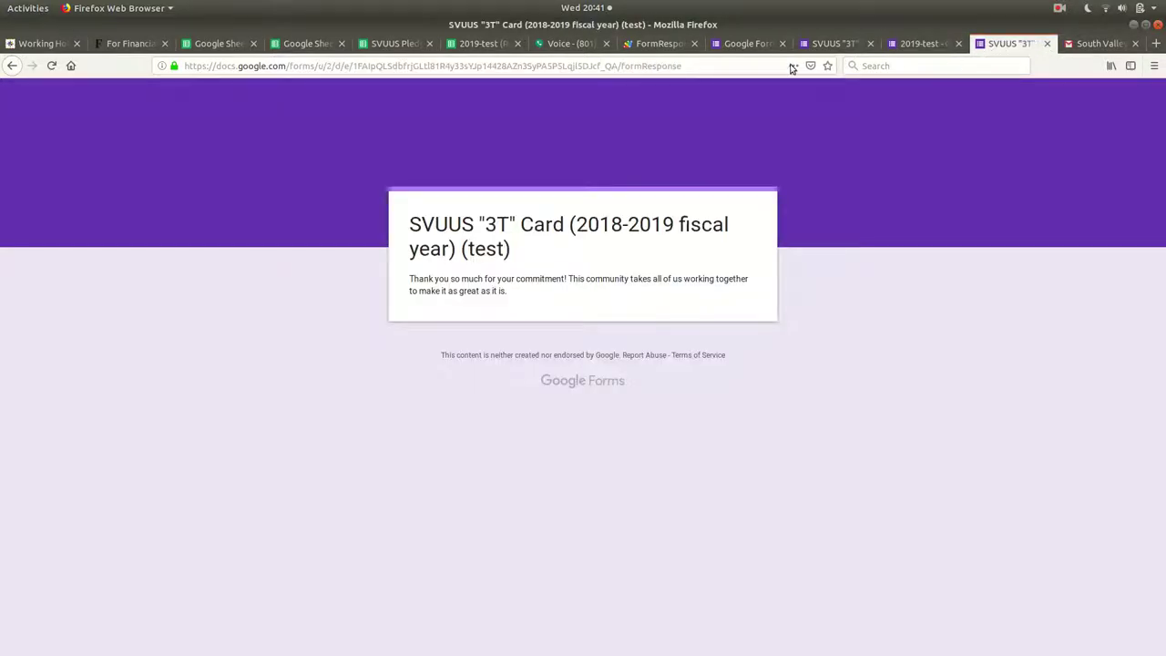
left_click(14, 65)
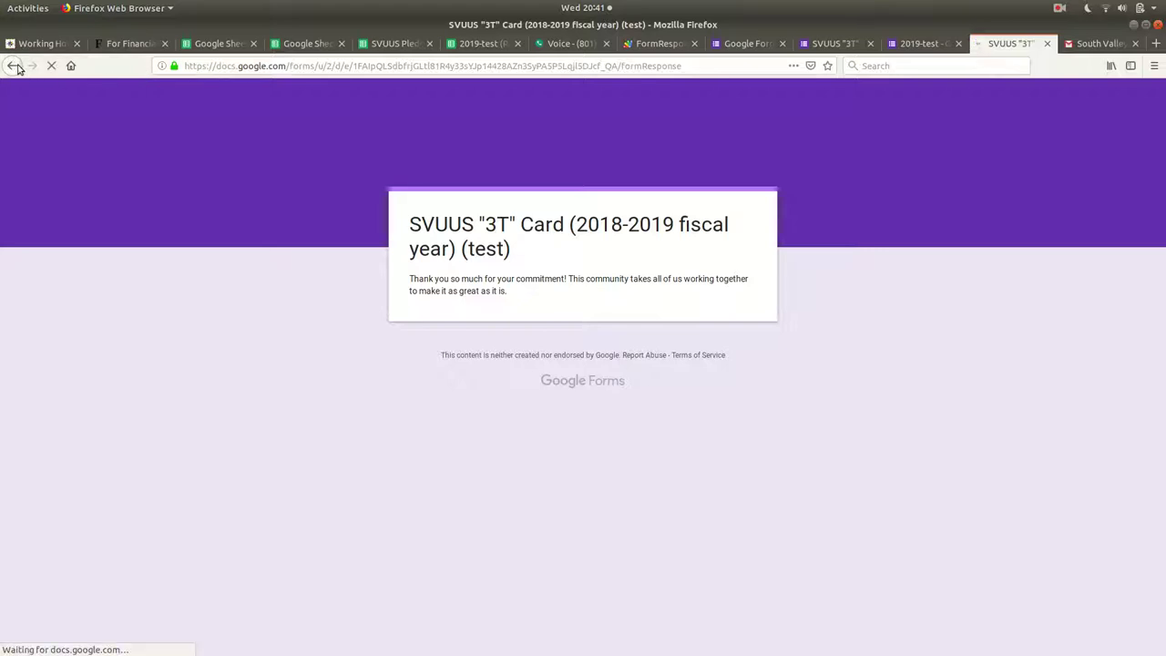
right_click(15, 66)
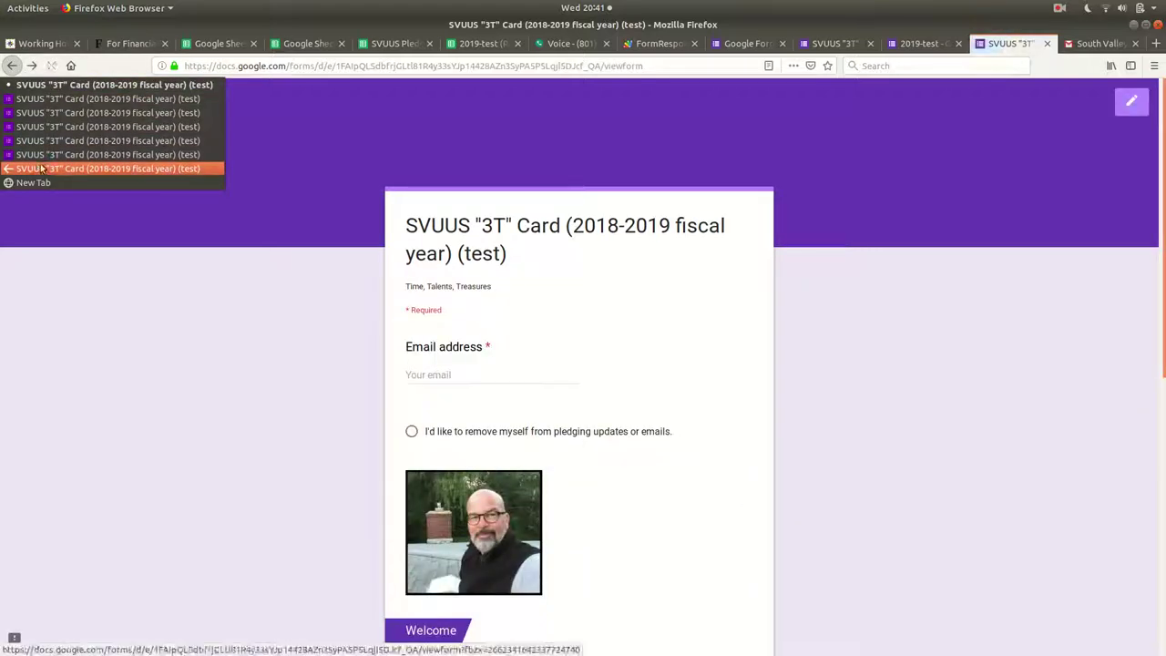
left_click(41, 169)
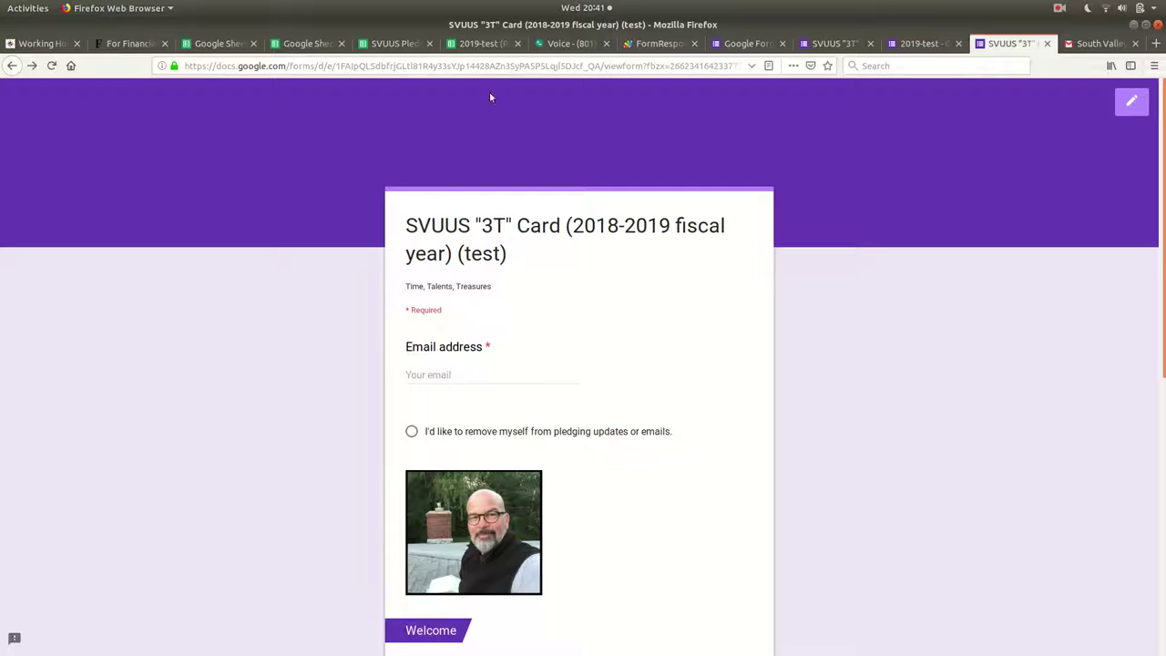
Scroll through the form's Welcome and Privacy sections, briefly highlighting the address and section text.
left_click_drag(590, 65, 747, 65)
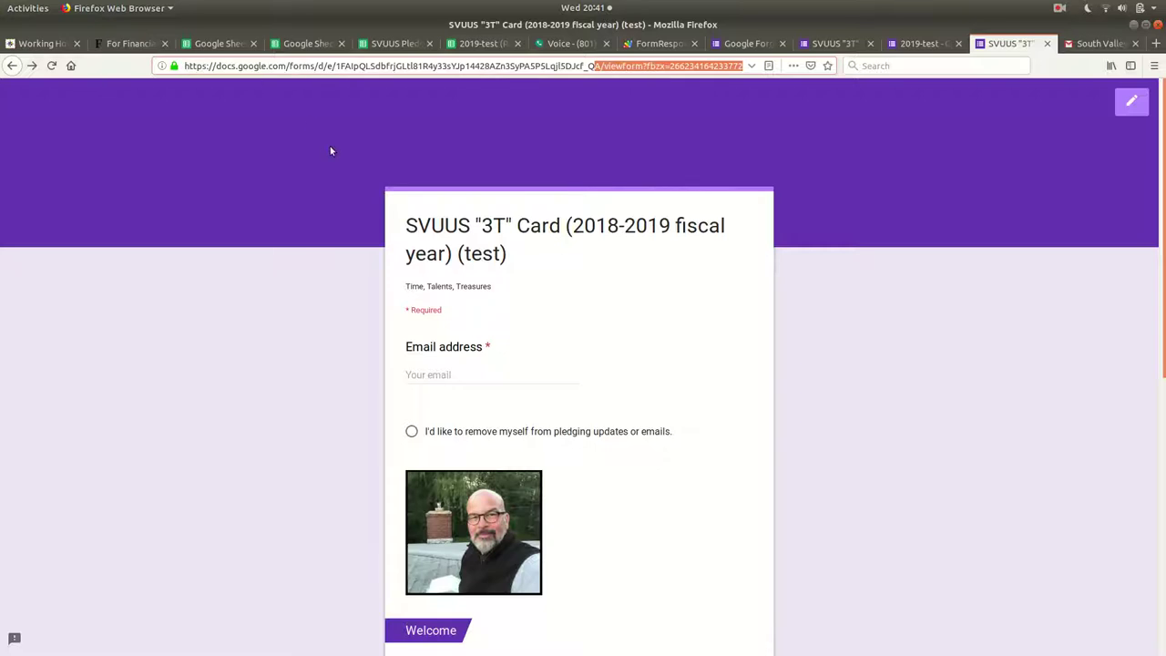
scroll(330, 146, "down", 5)
scroll(331, 136, "up", 5)
scroll(334, 130, "down", 5)
left_click(346, 137)
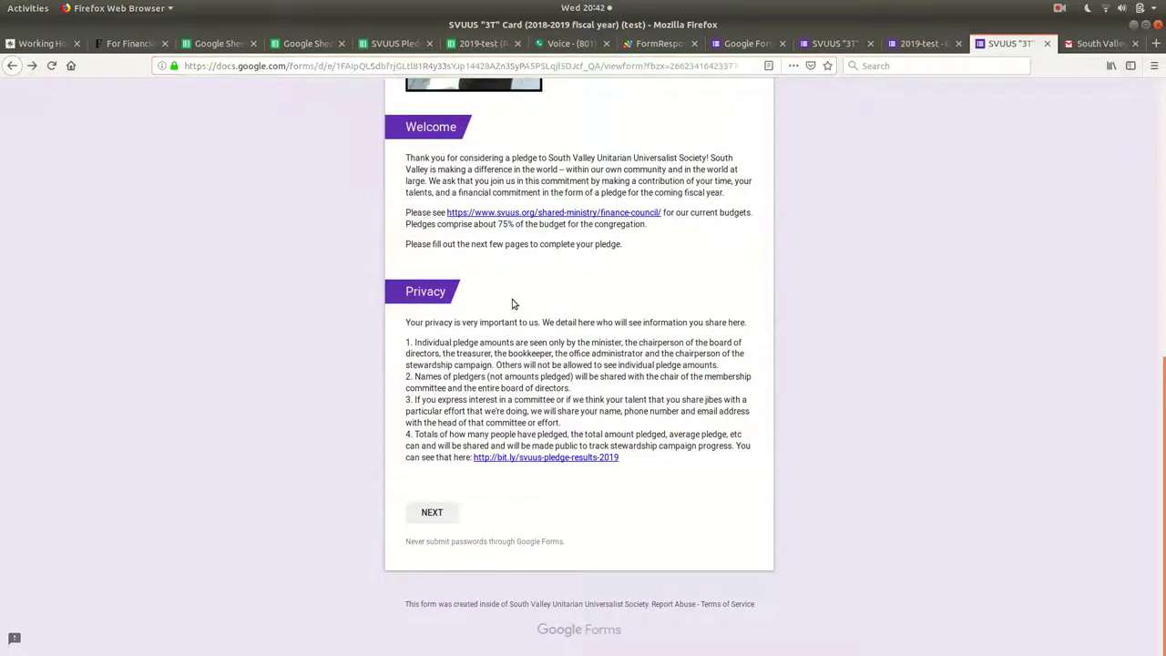
scroll(511, 303, "up", 3)
scroll(625, 318, "down", 3)
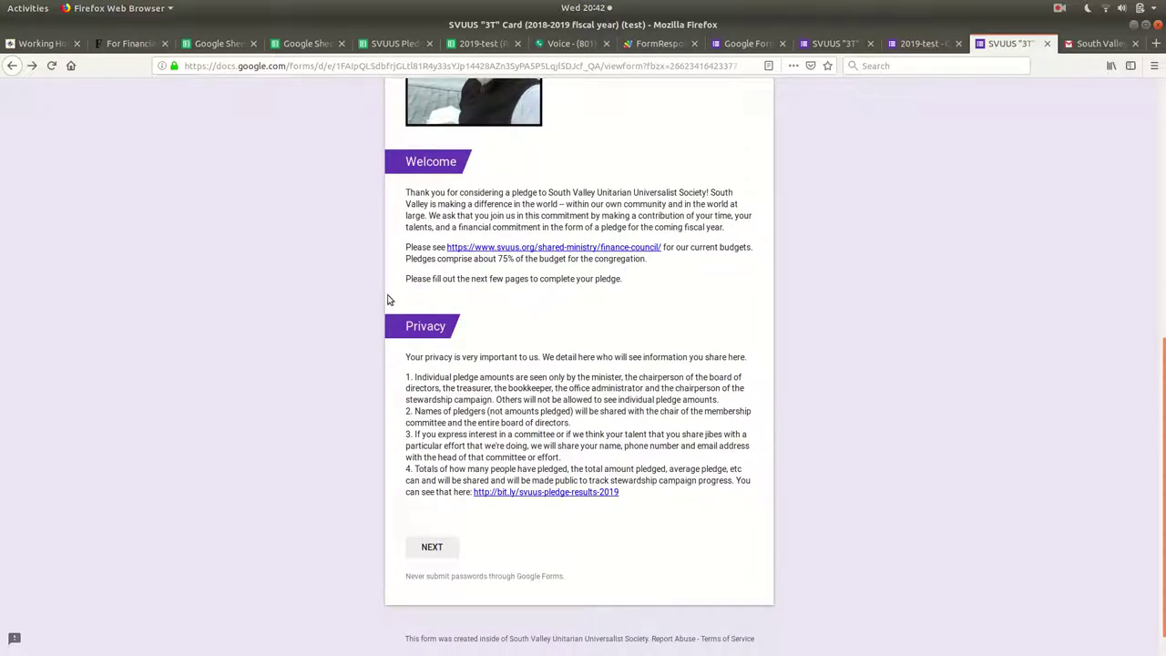
scroll(448, 307, "up", 3)
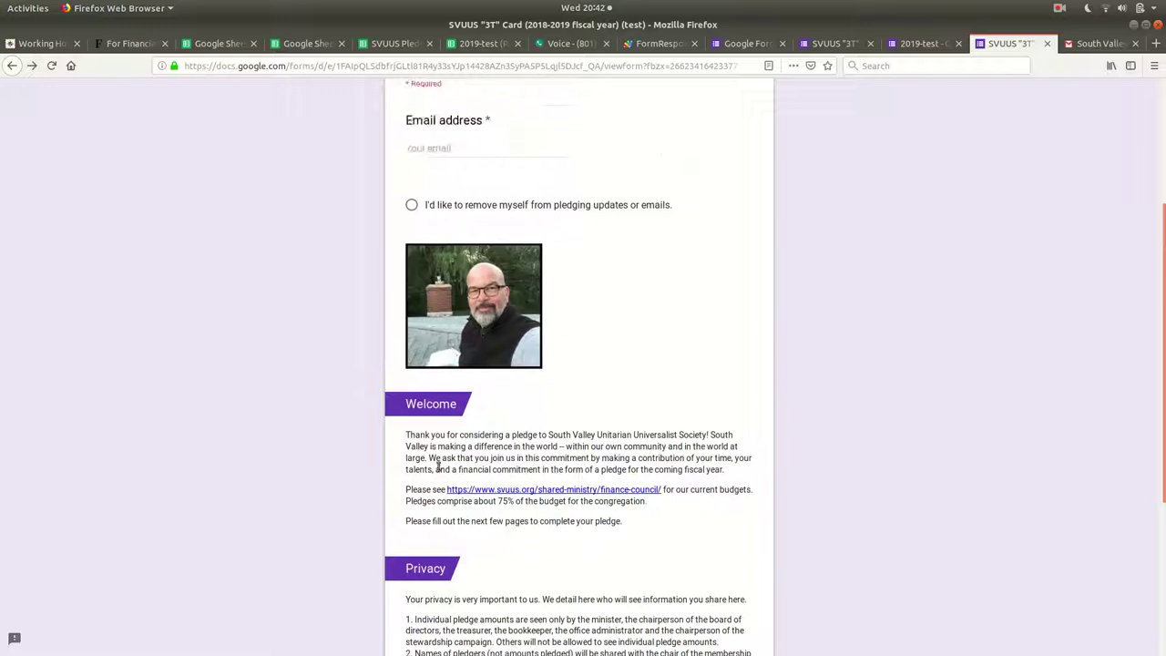
scroll(541, 328, "up", 3)
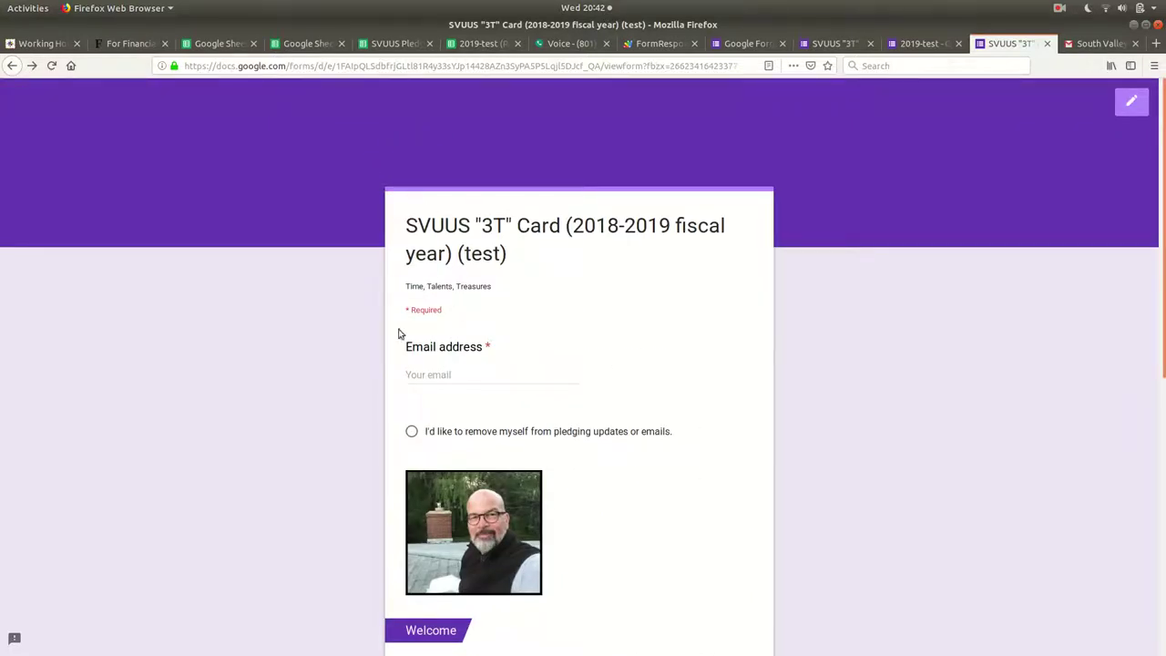
scroll(461, 354, "down", 3)
scroll(461, 355, "down", 1)
left_click_drag(416, 346, 627, 498)
left_click(625, 497)
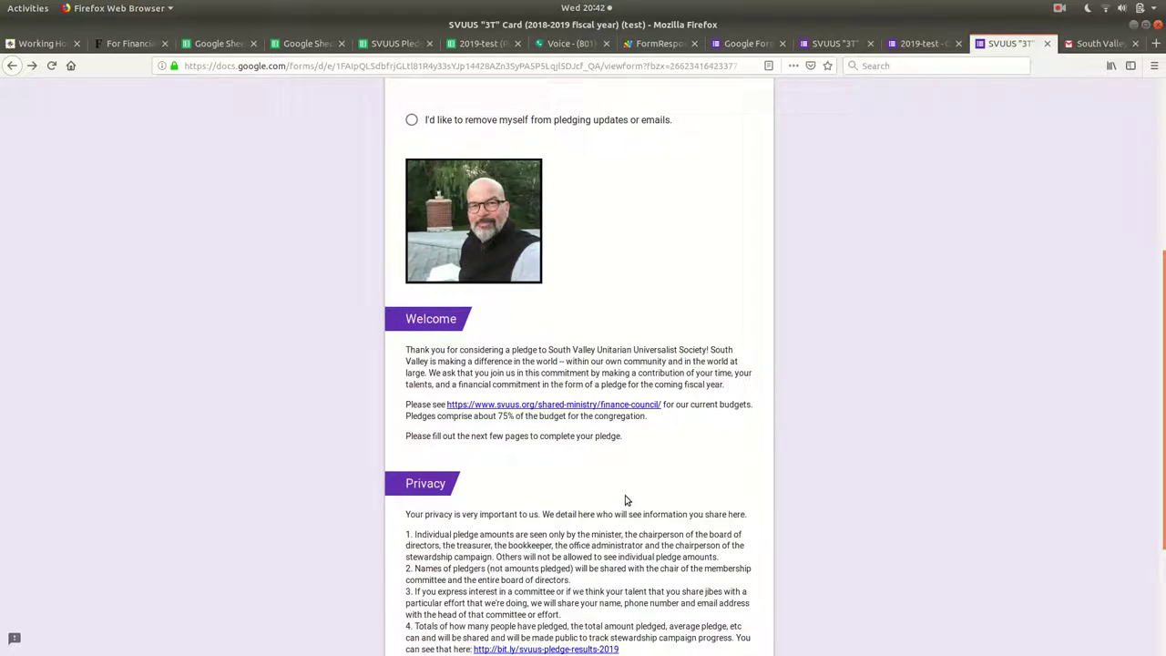